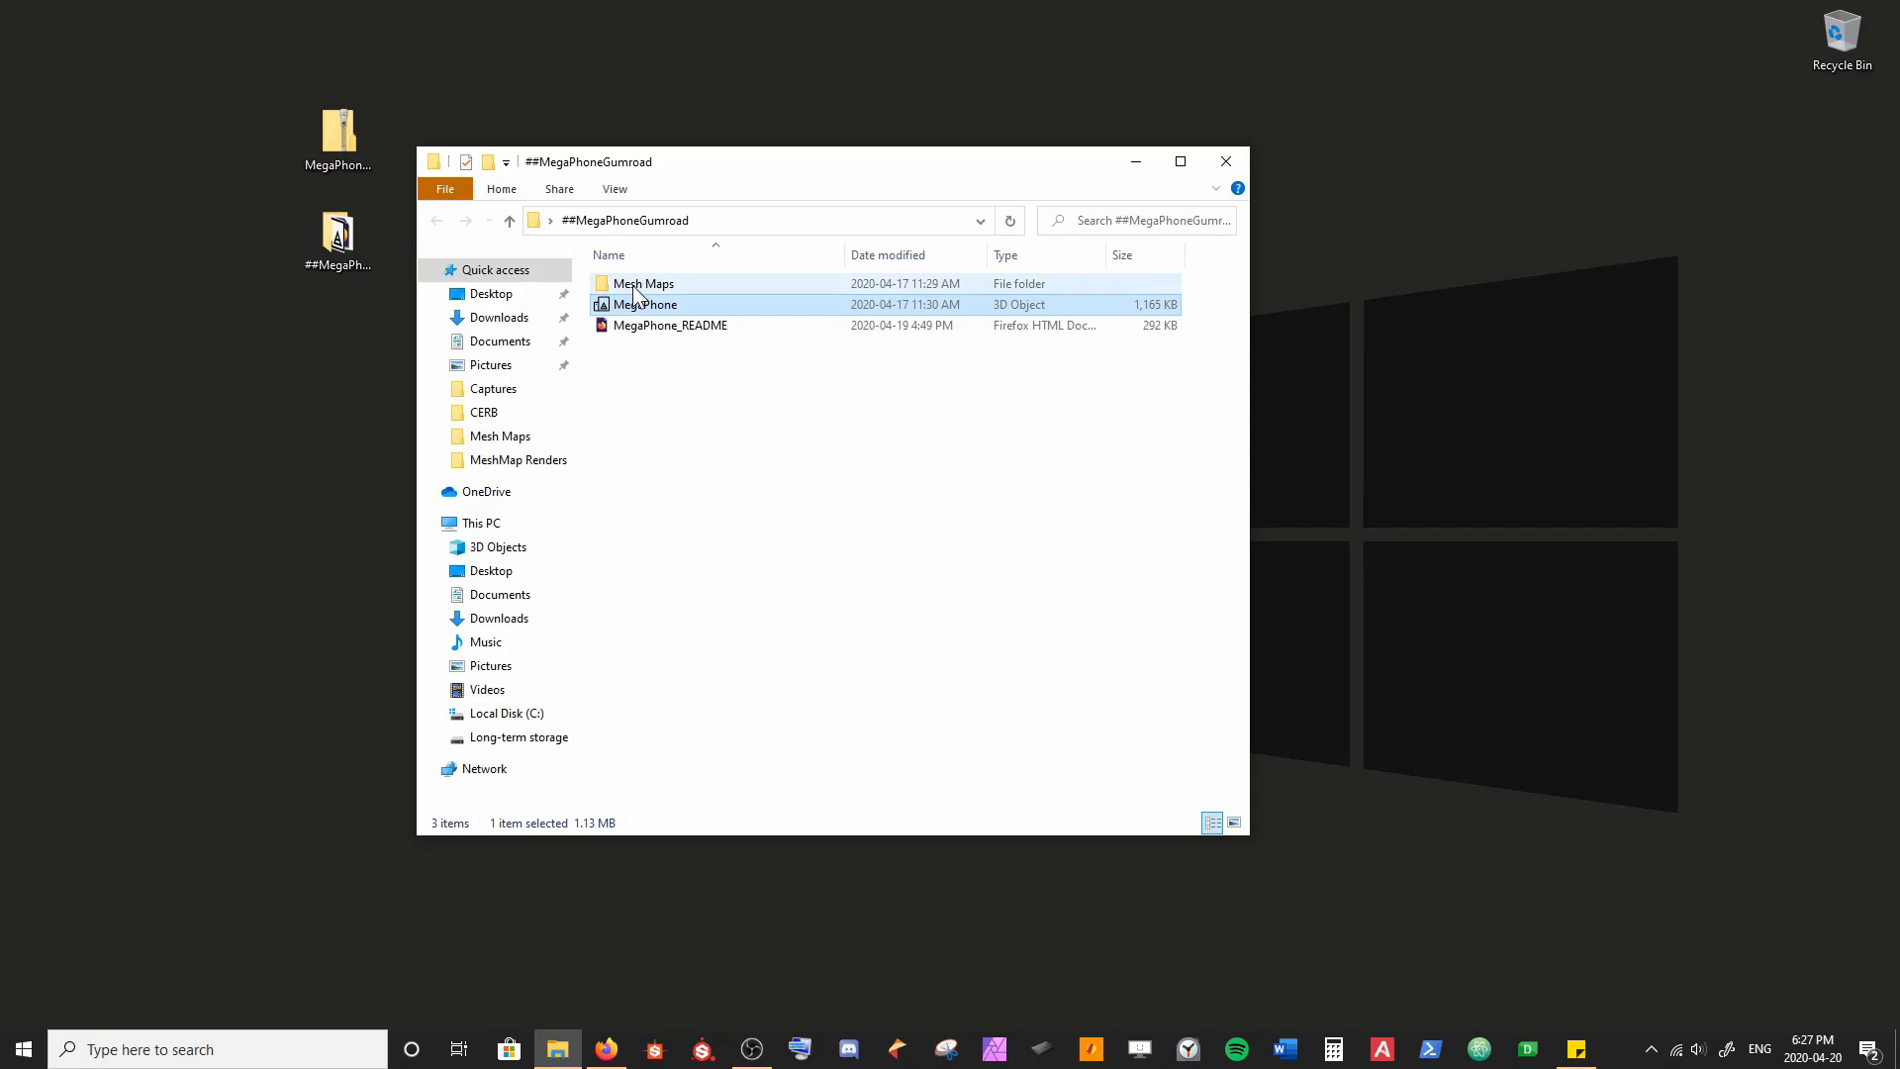
Step: Open the Mesh Maps folder inside ##MegaPhoneGumroad to look at its contents
double_click(635, 284)
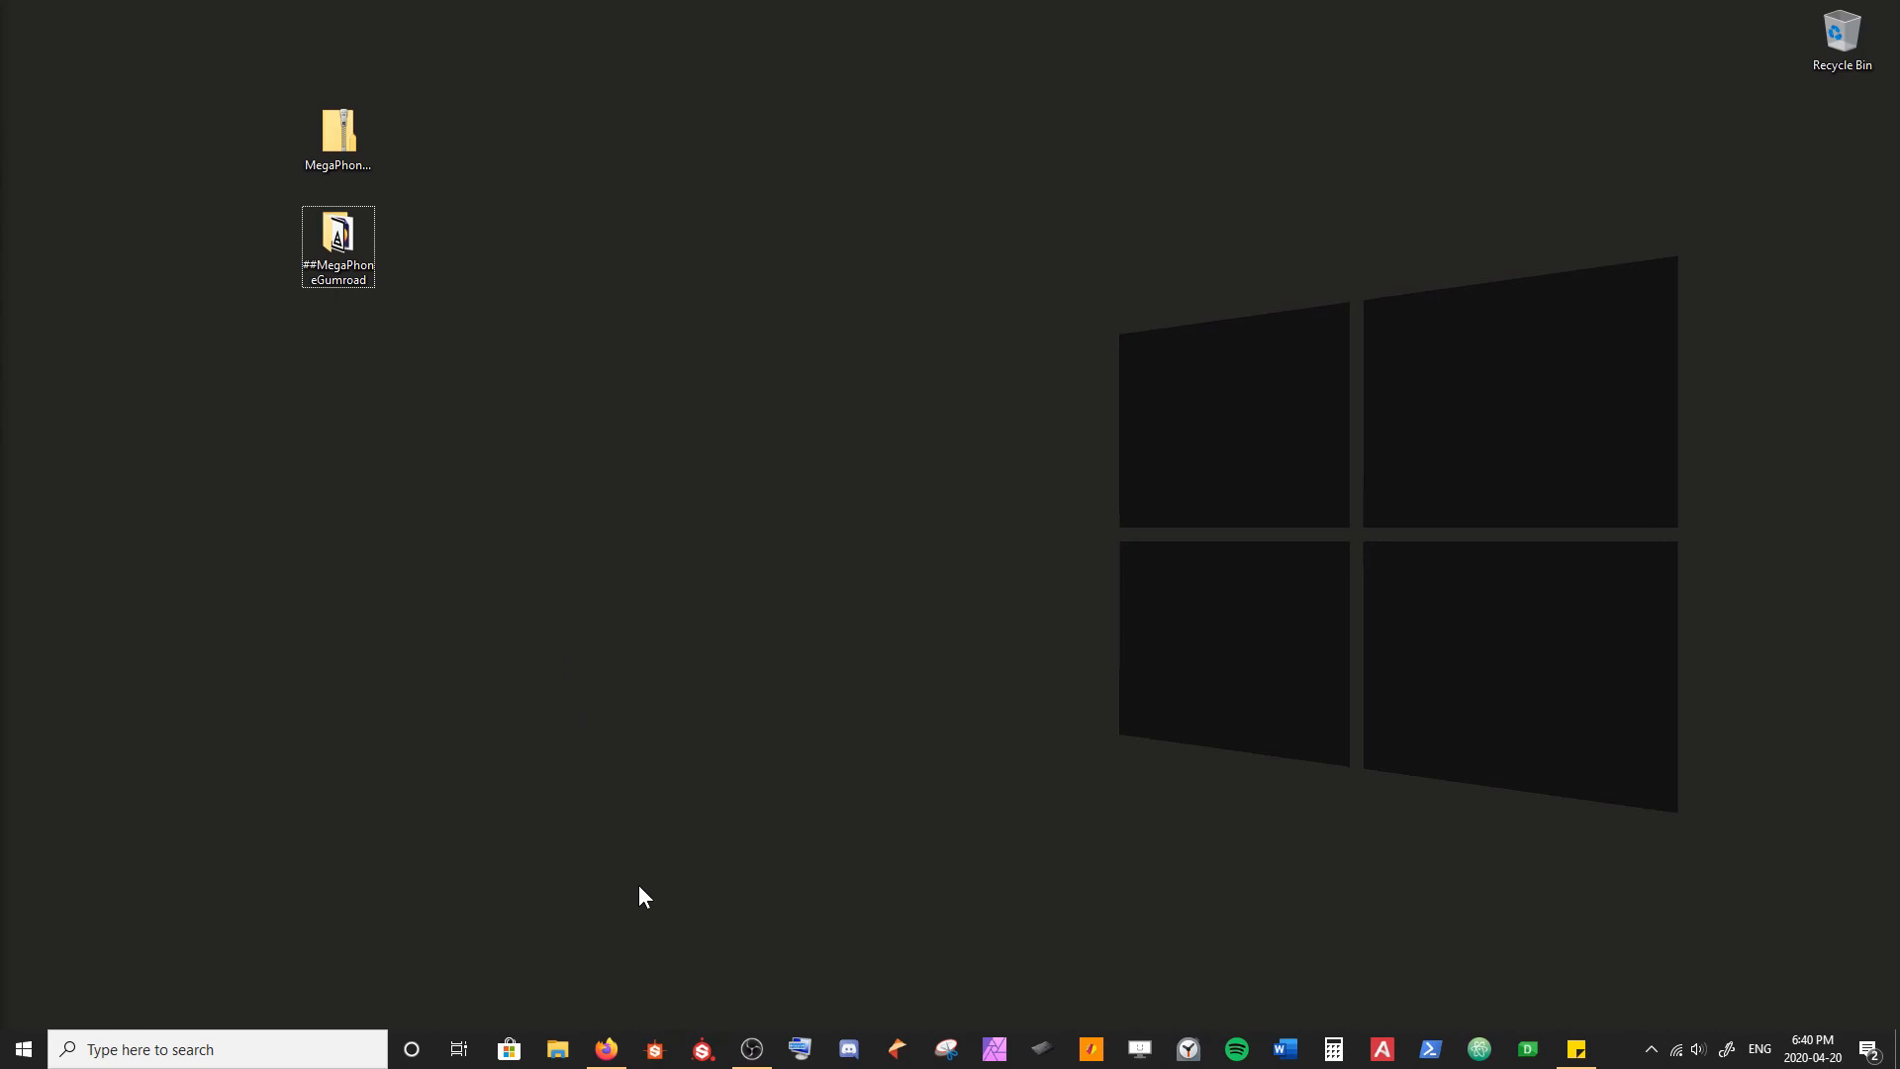
Step: Launch Substance Designer and start a new substance graph
click(656, 1049)
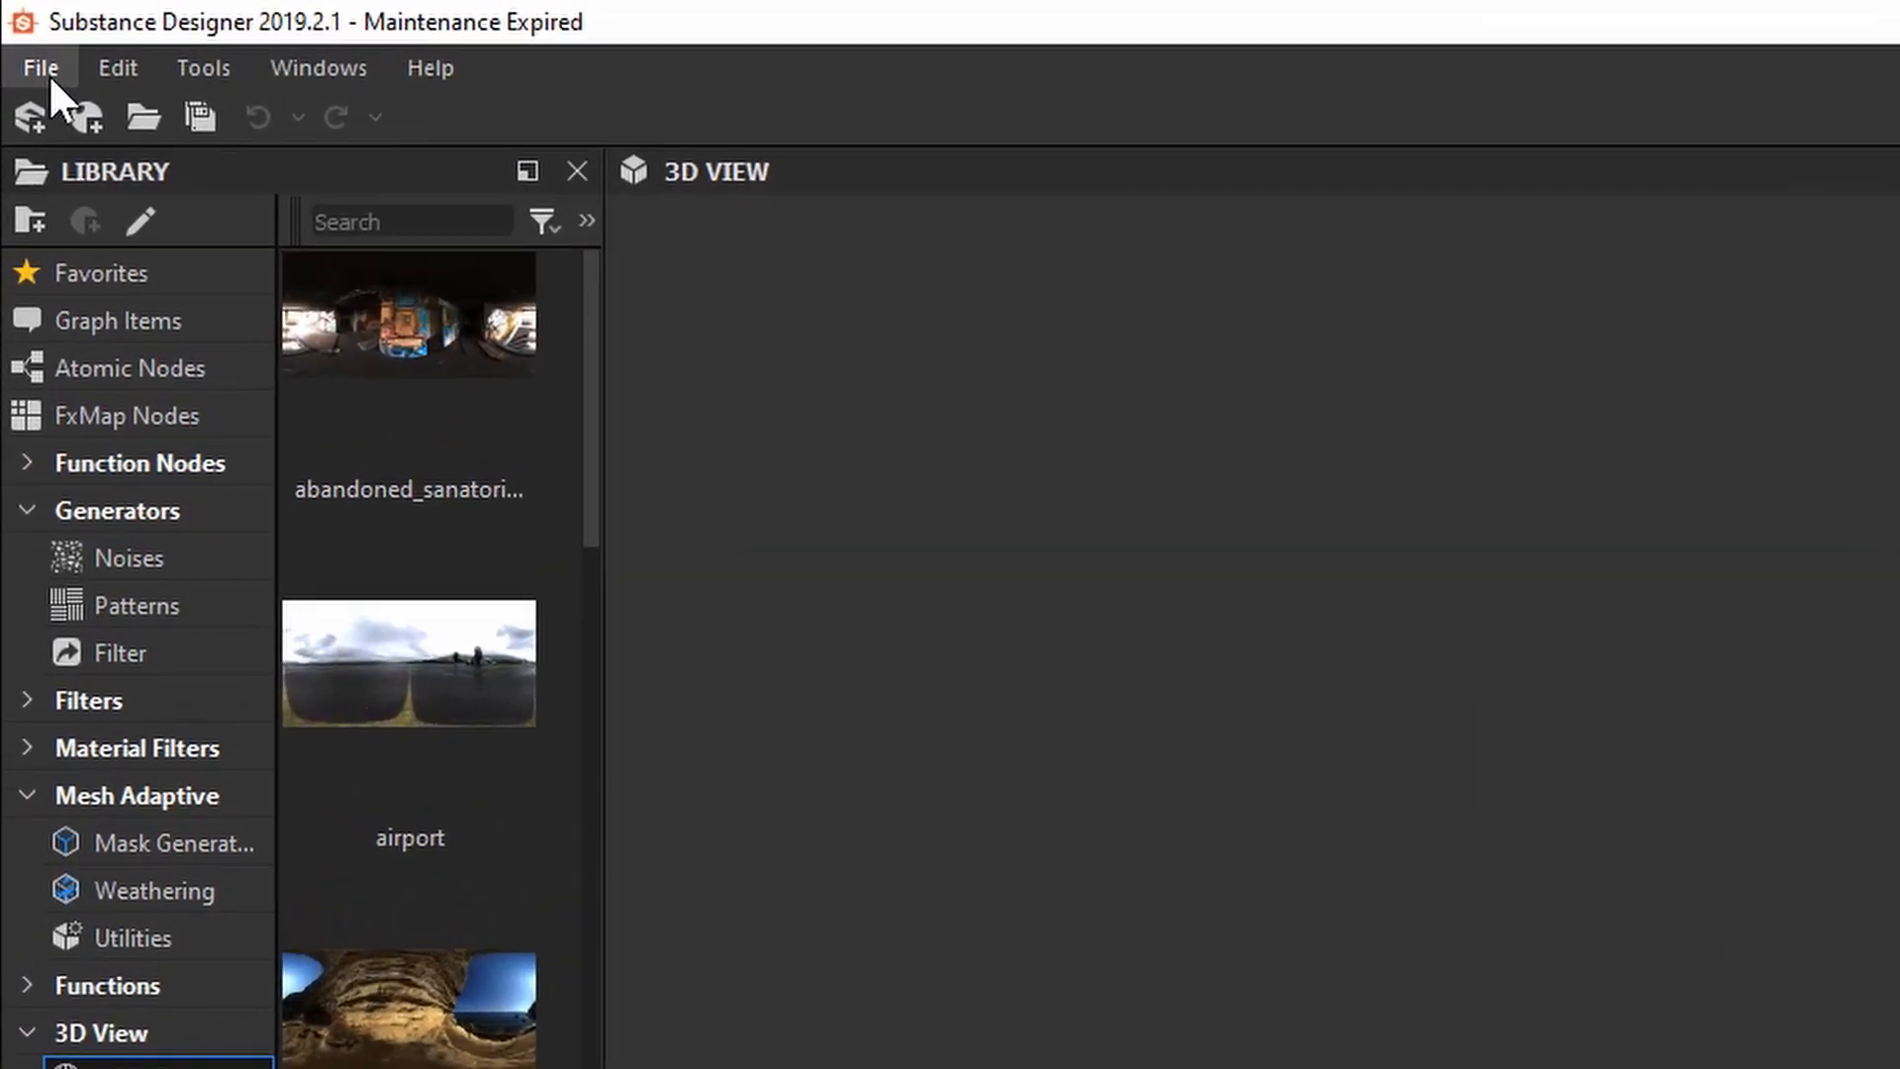
click(50, 74)
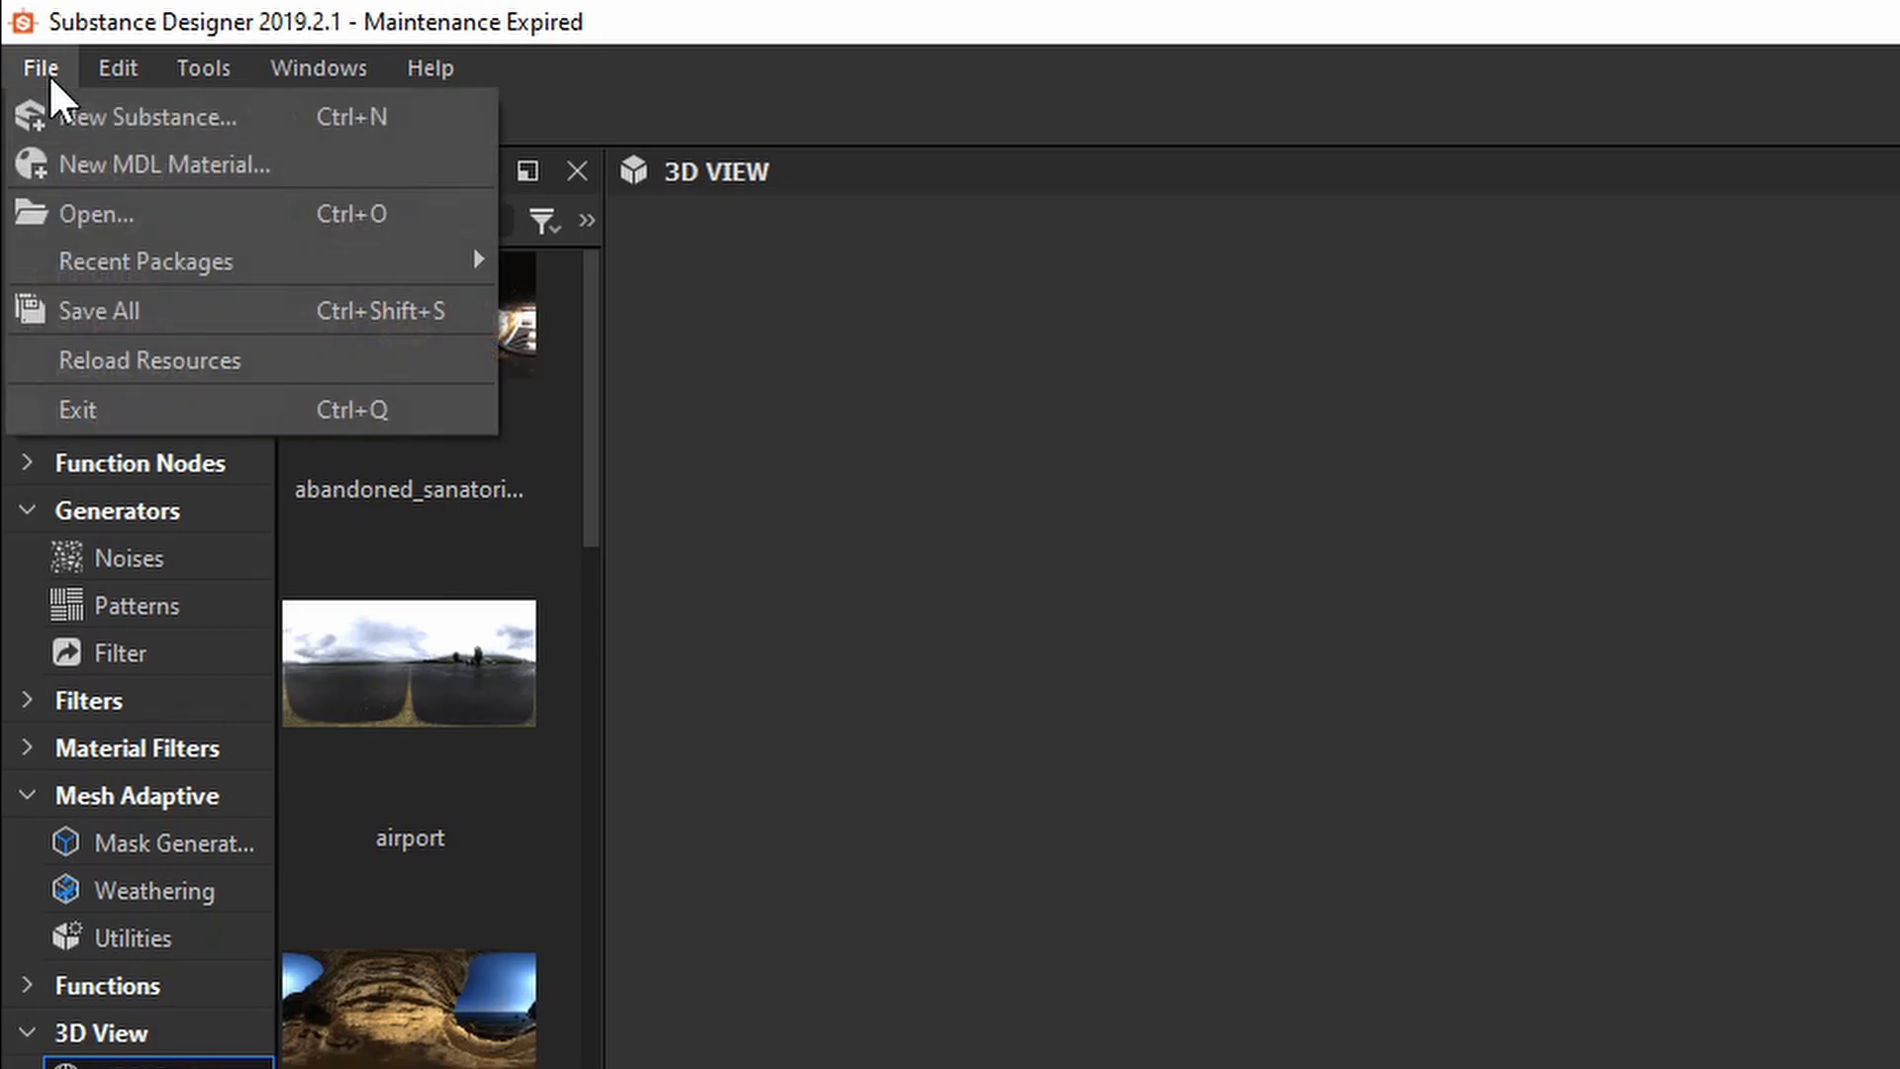
click(86, 124)
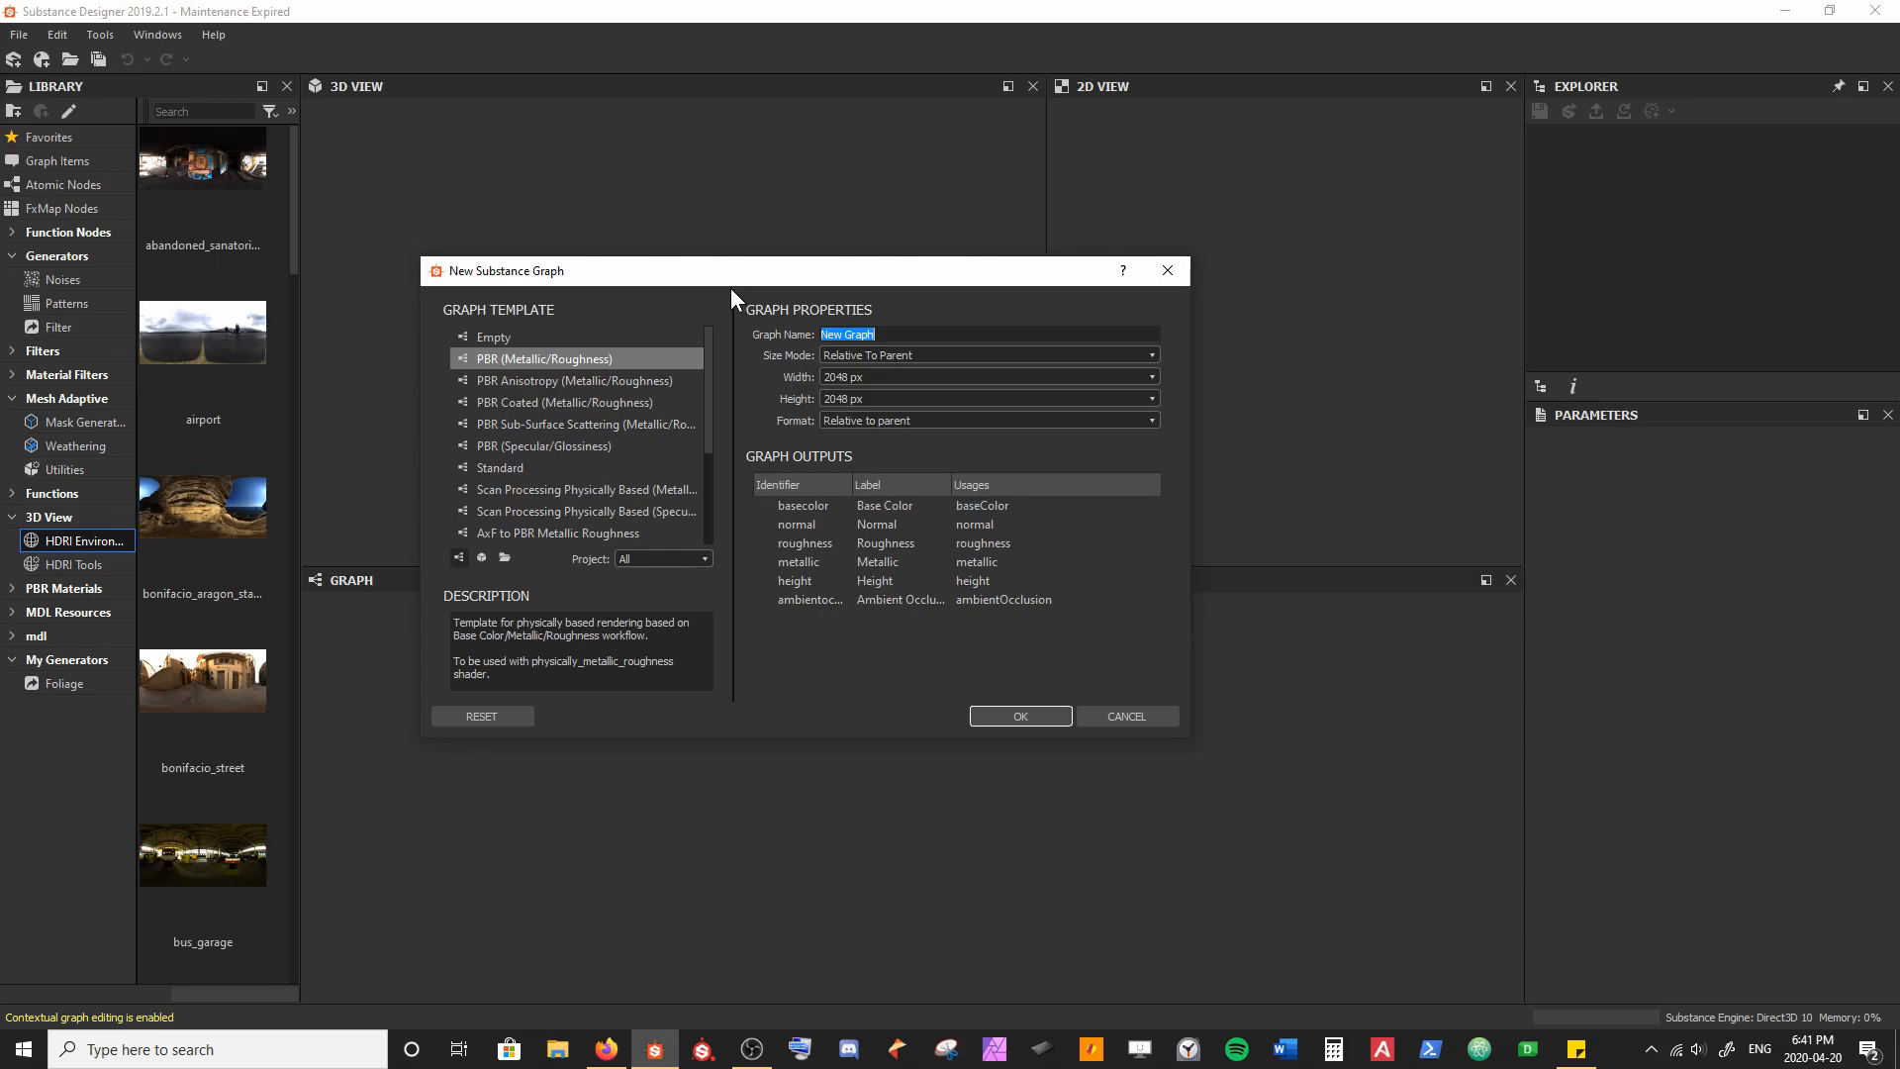
Step: Name the new graph MegaPhone and create it from the PBR (Metallic/Roughness) template at 2048 px
mouse_move(711, 336)
mouse_down()
mouse_move(724, 425)
mouse_move(728, 336)
mouse_up()
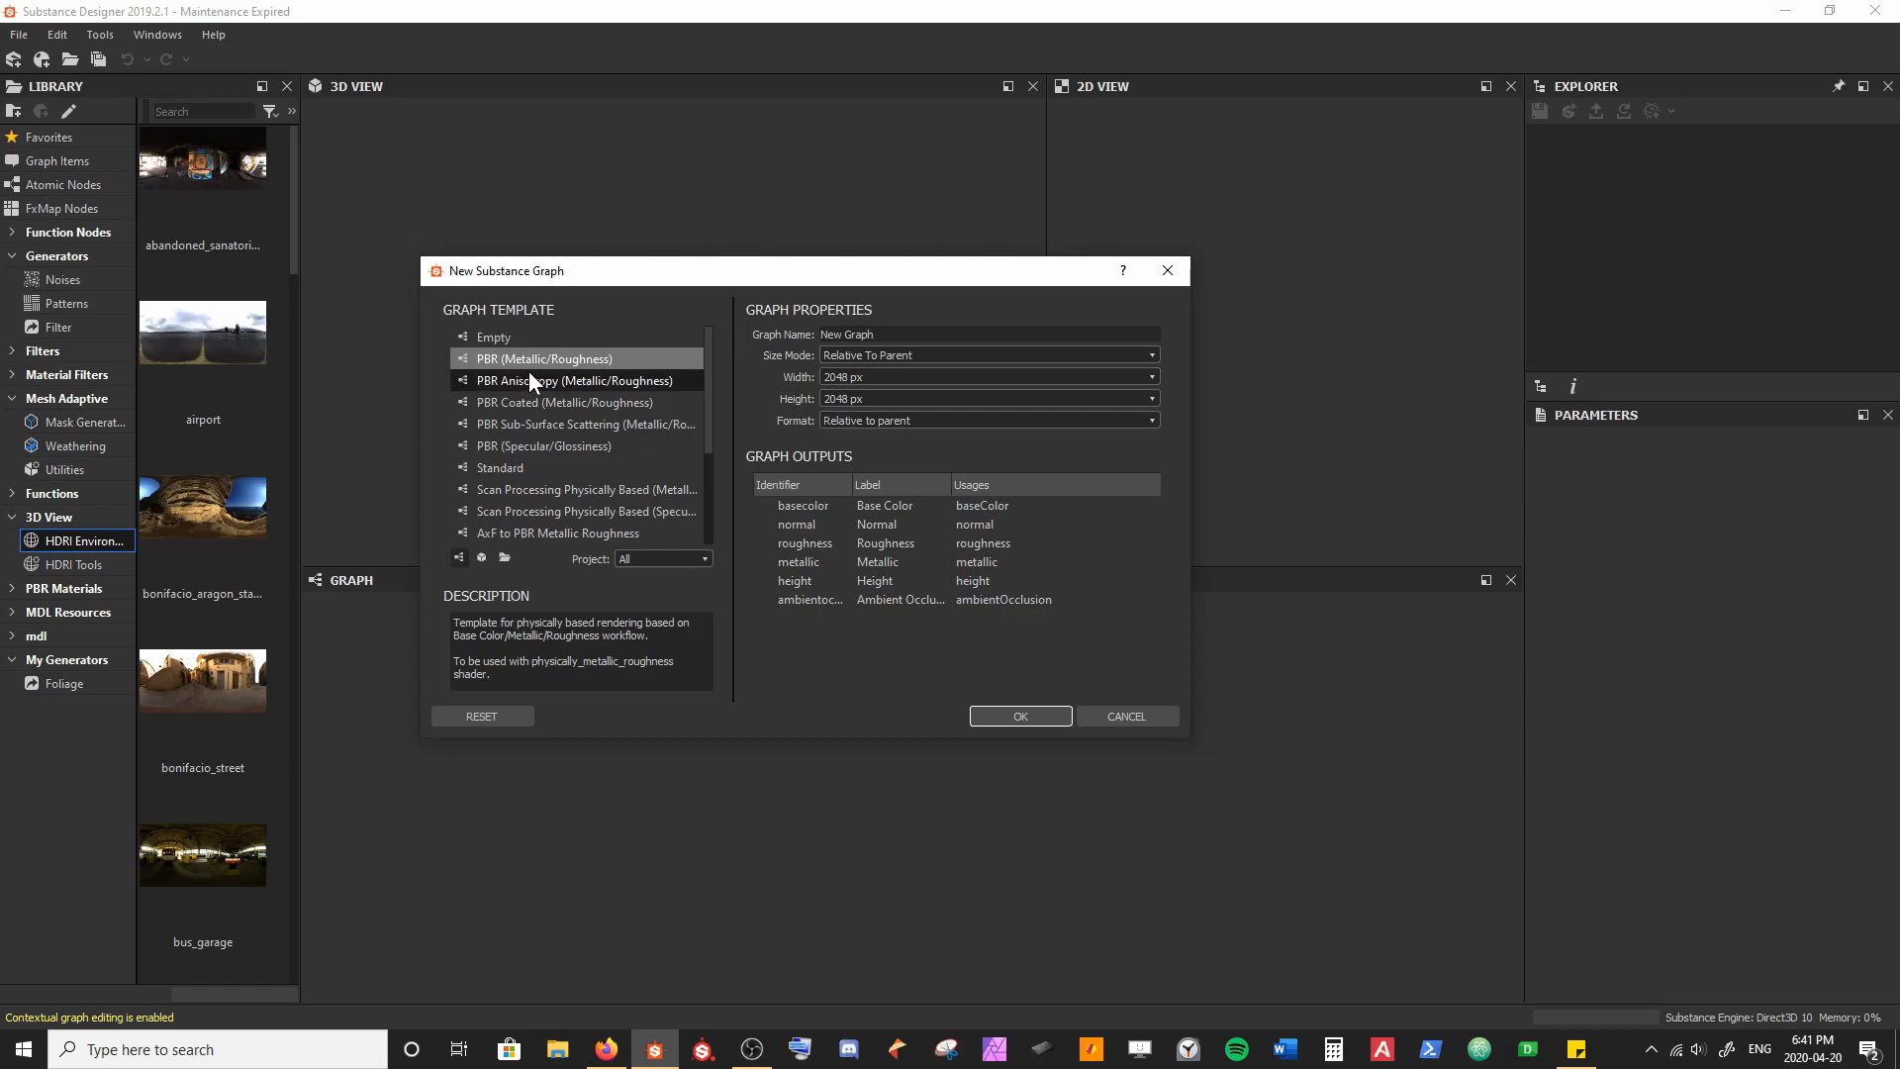
click(756, 584)
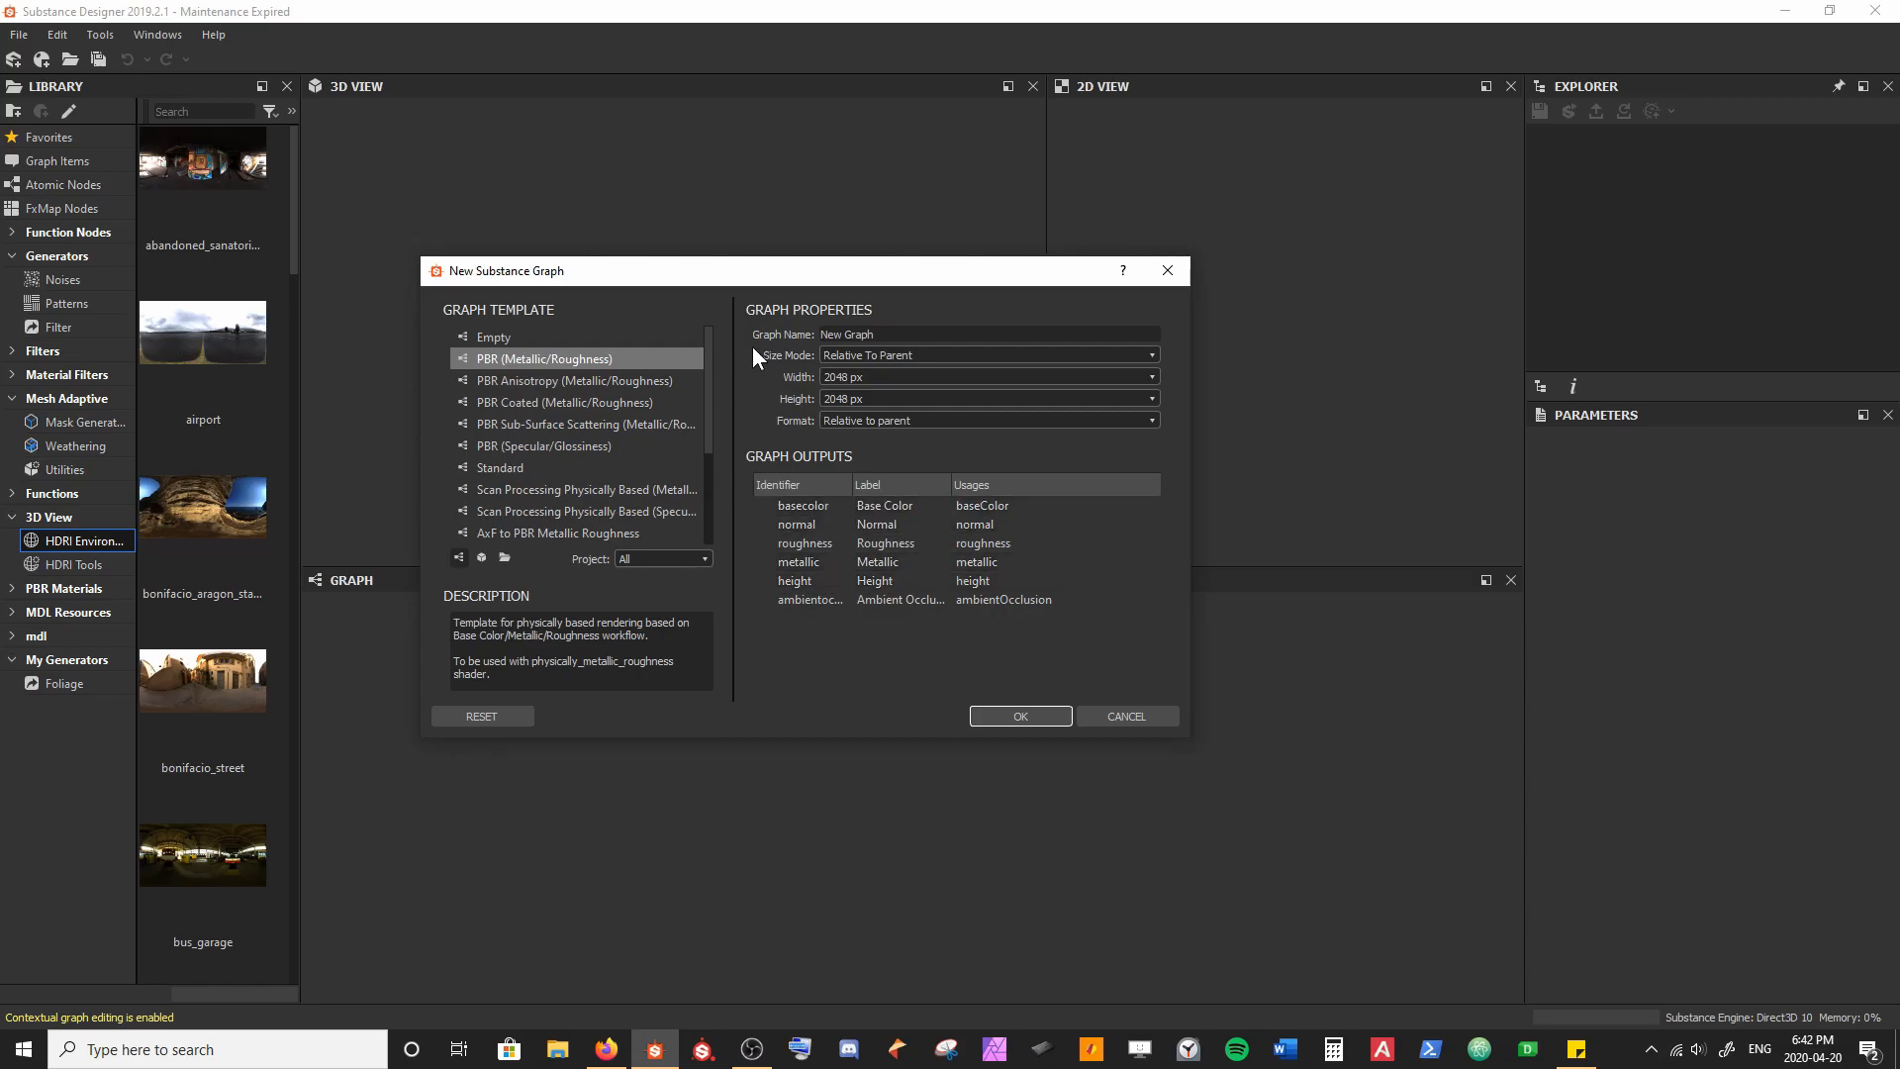
drag(890, 335, 758, 332)
text(Megaphone)
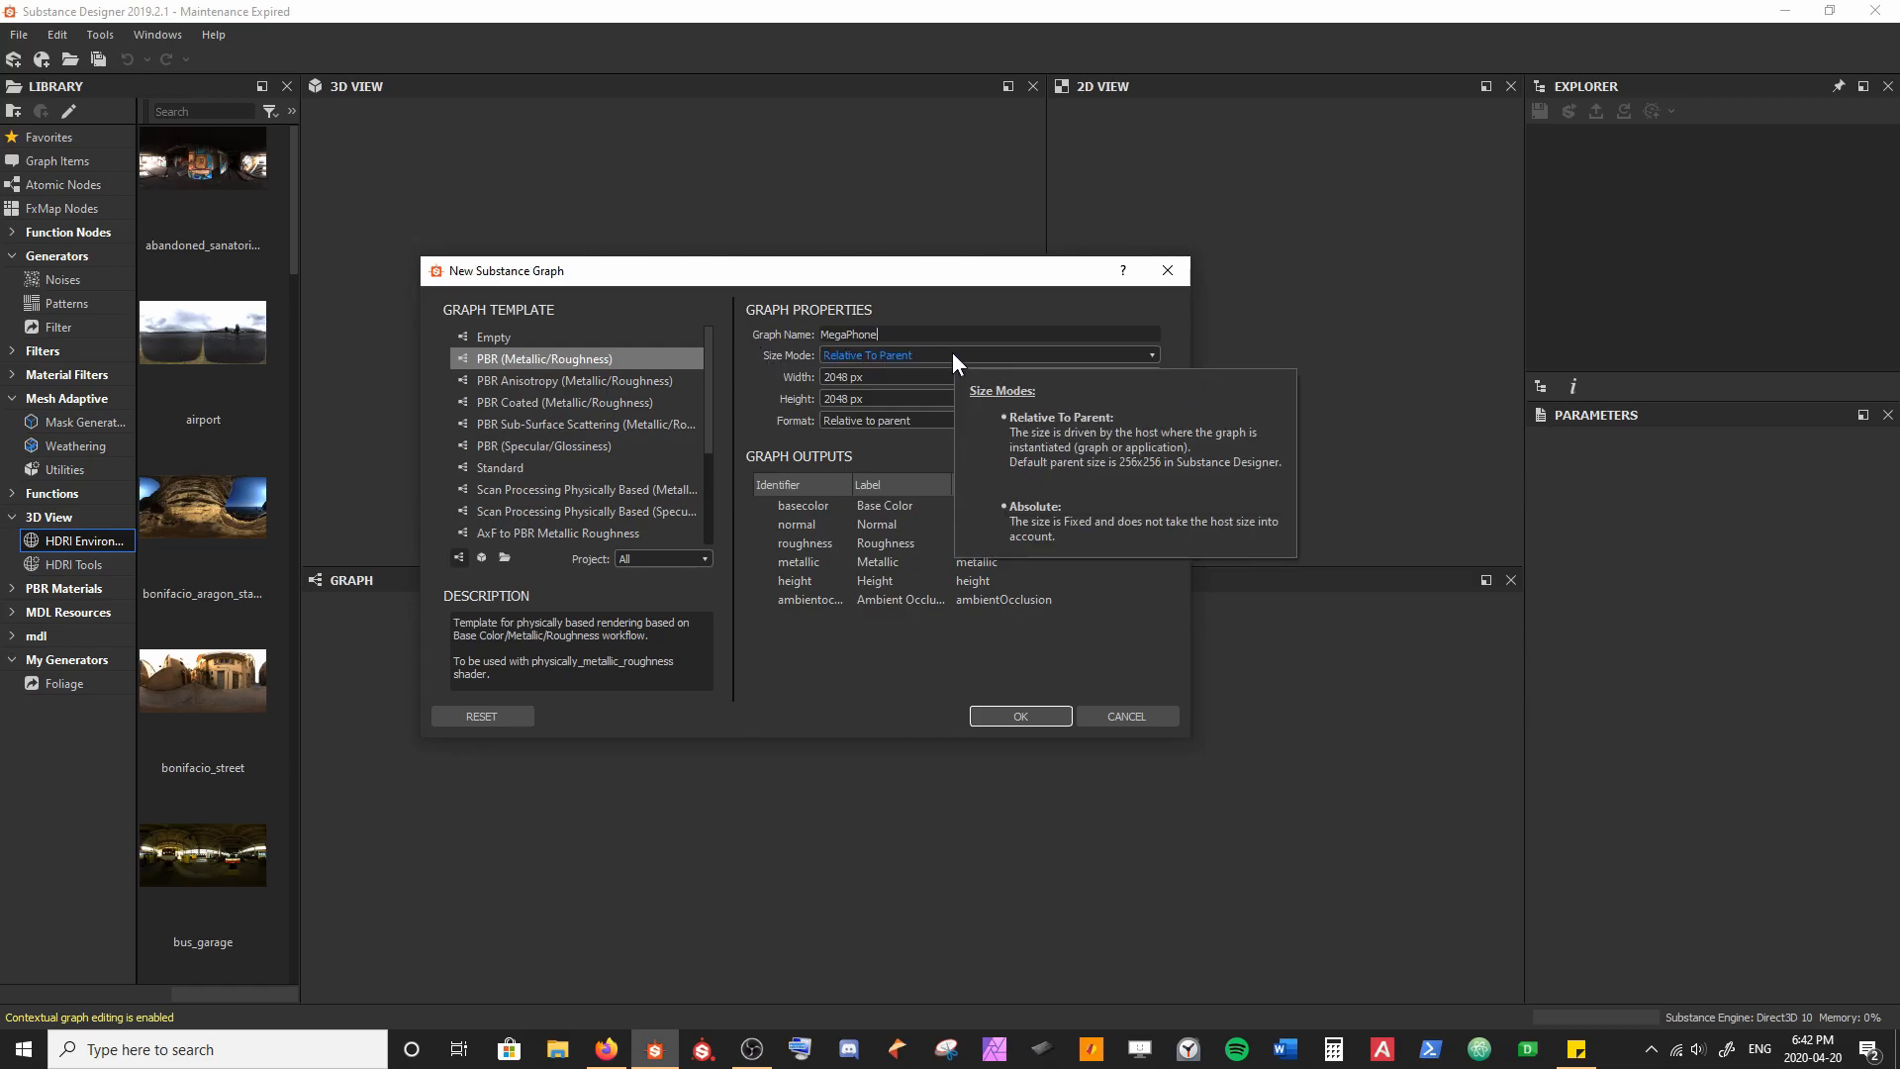
key(Tab)
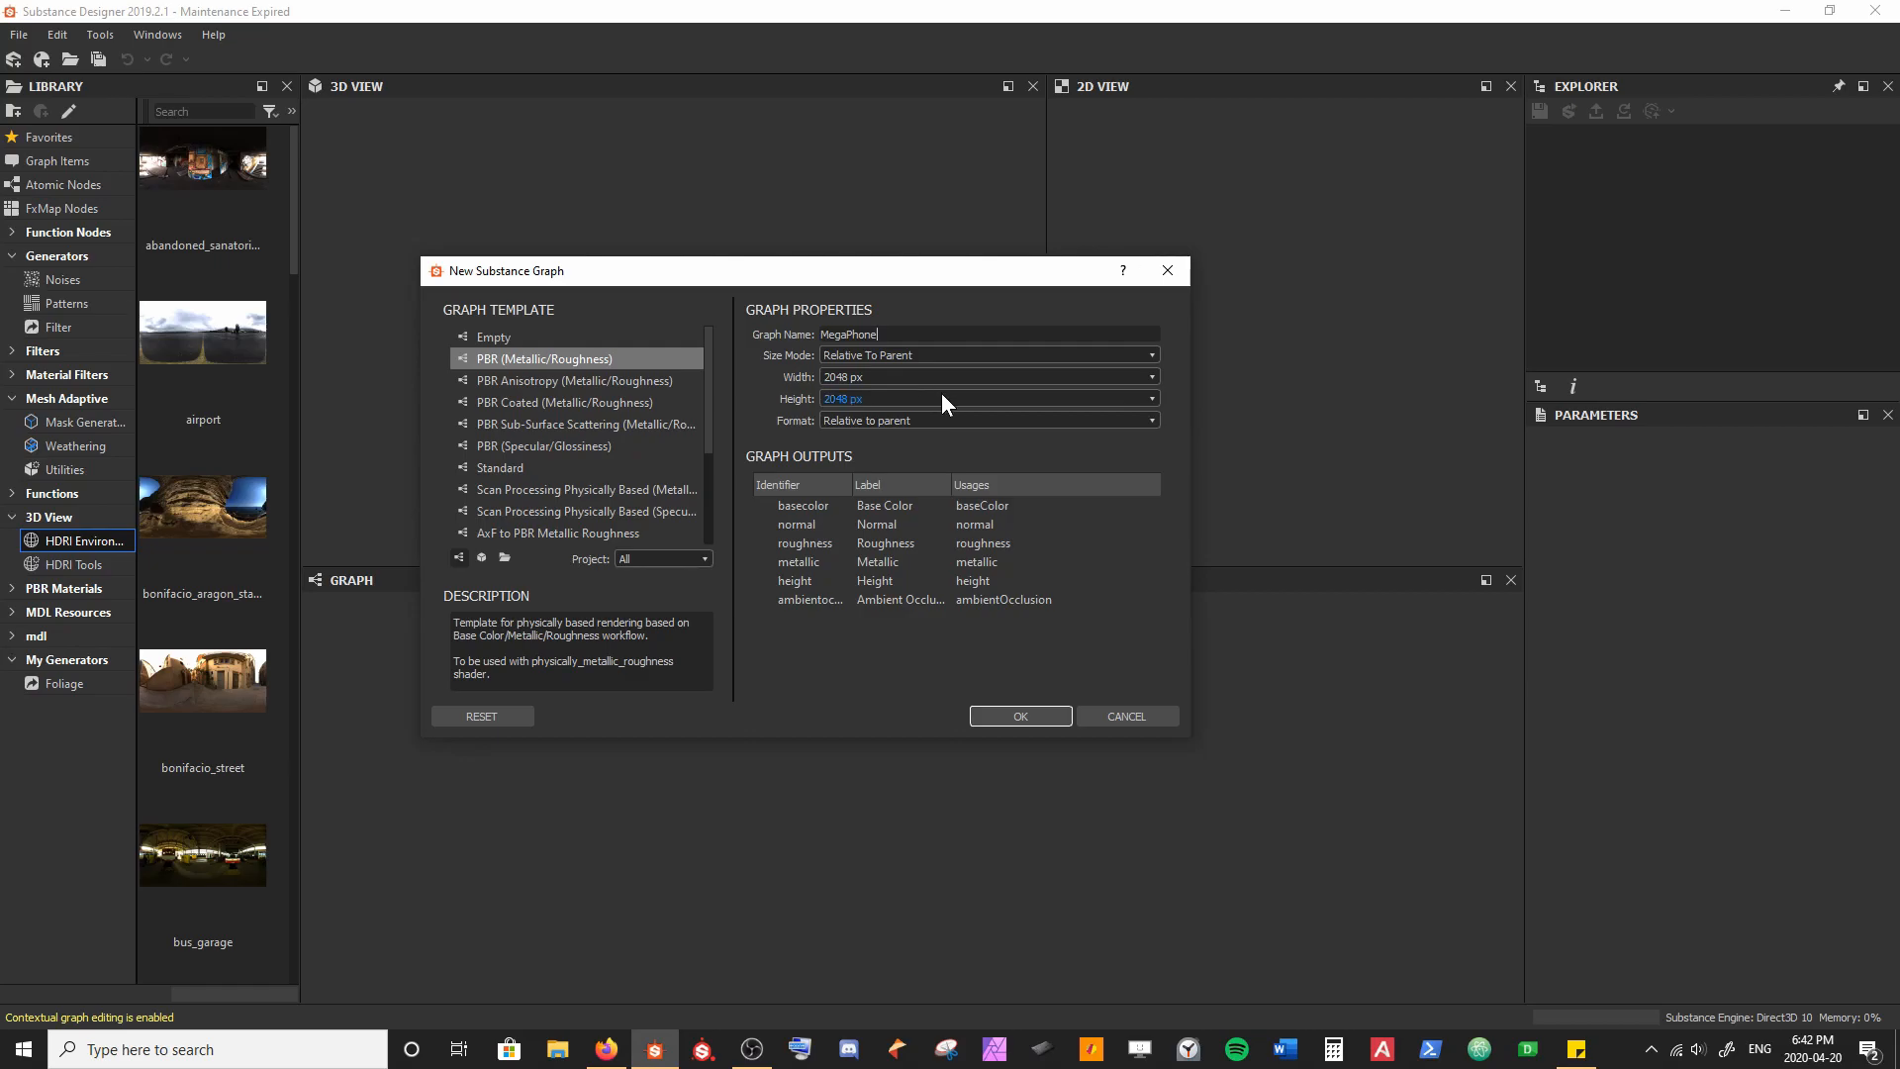
click(1005, 717)
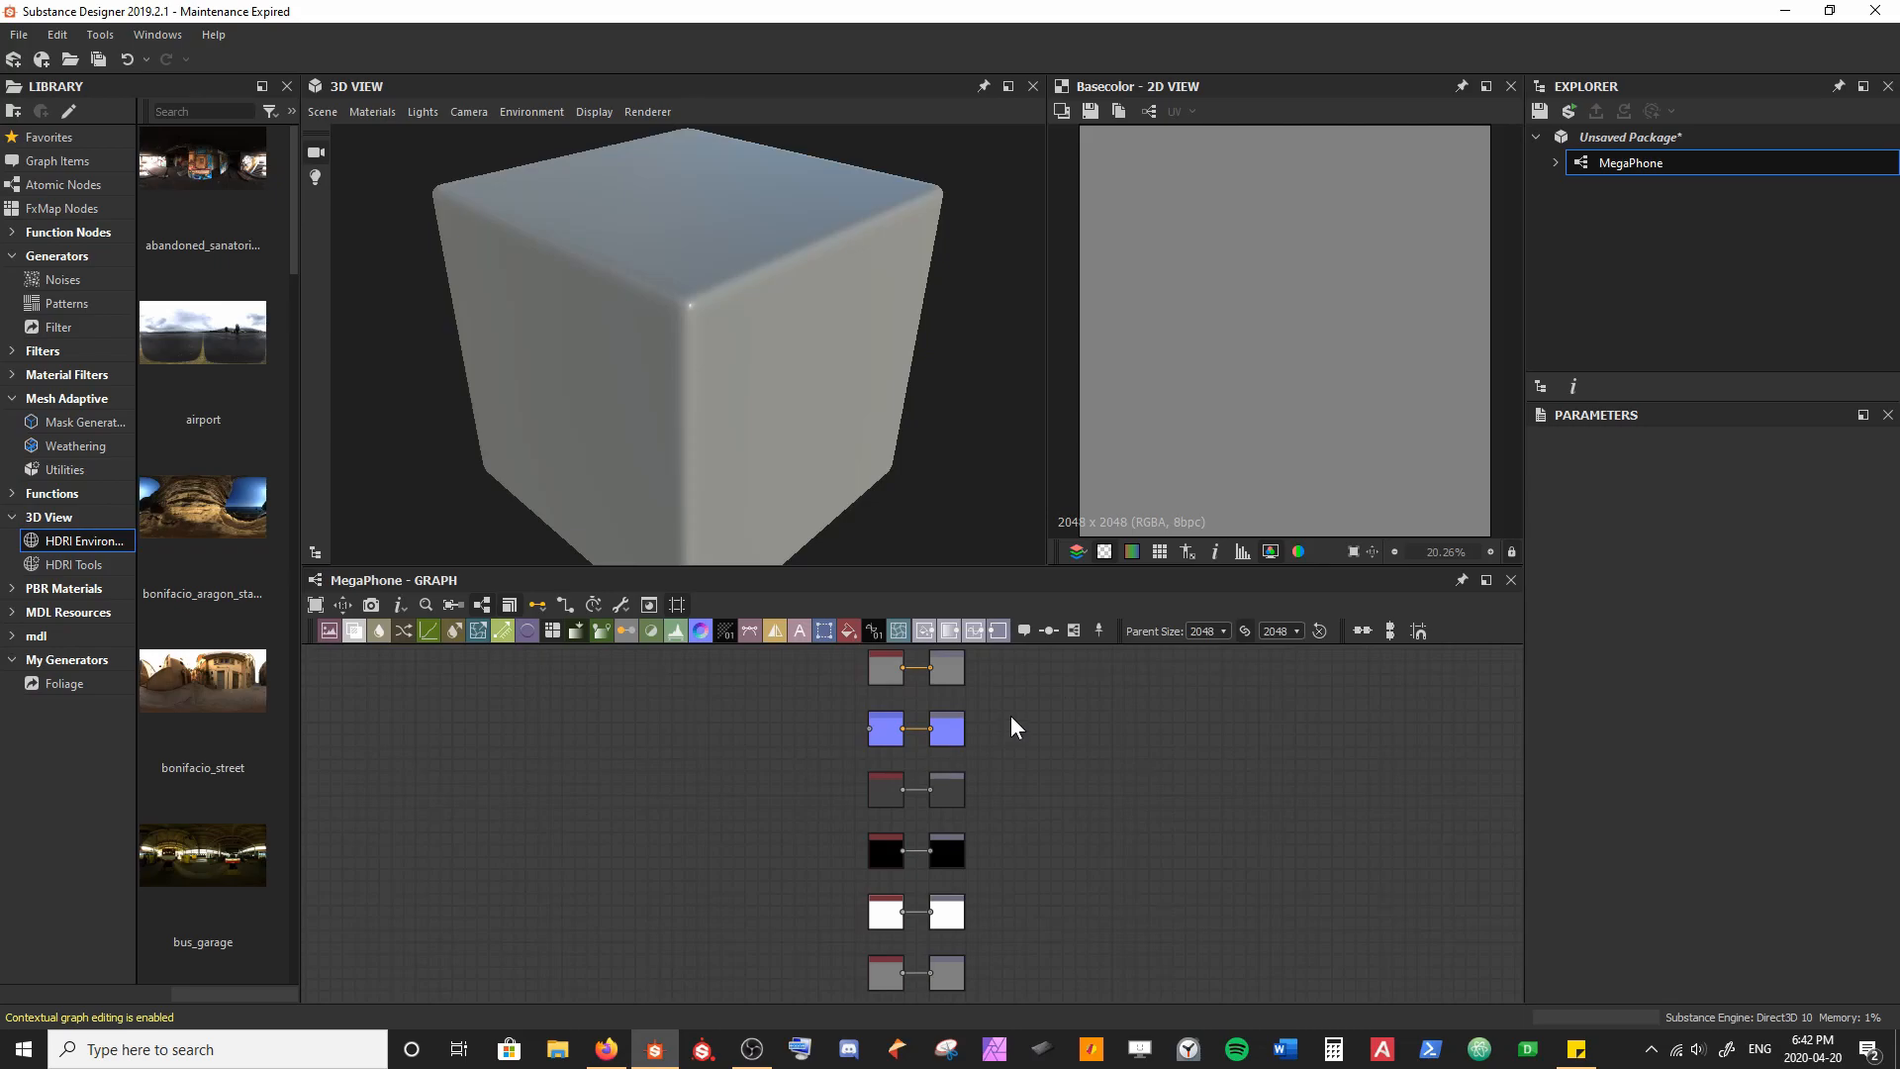
Step: Delete the Height output node and its connected Uniform Color node from the MegaPhone graph
scroll(1012, 716, up, 4)
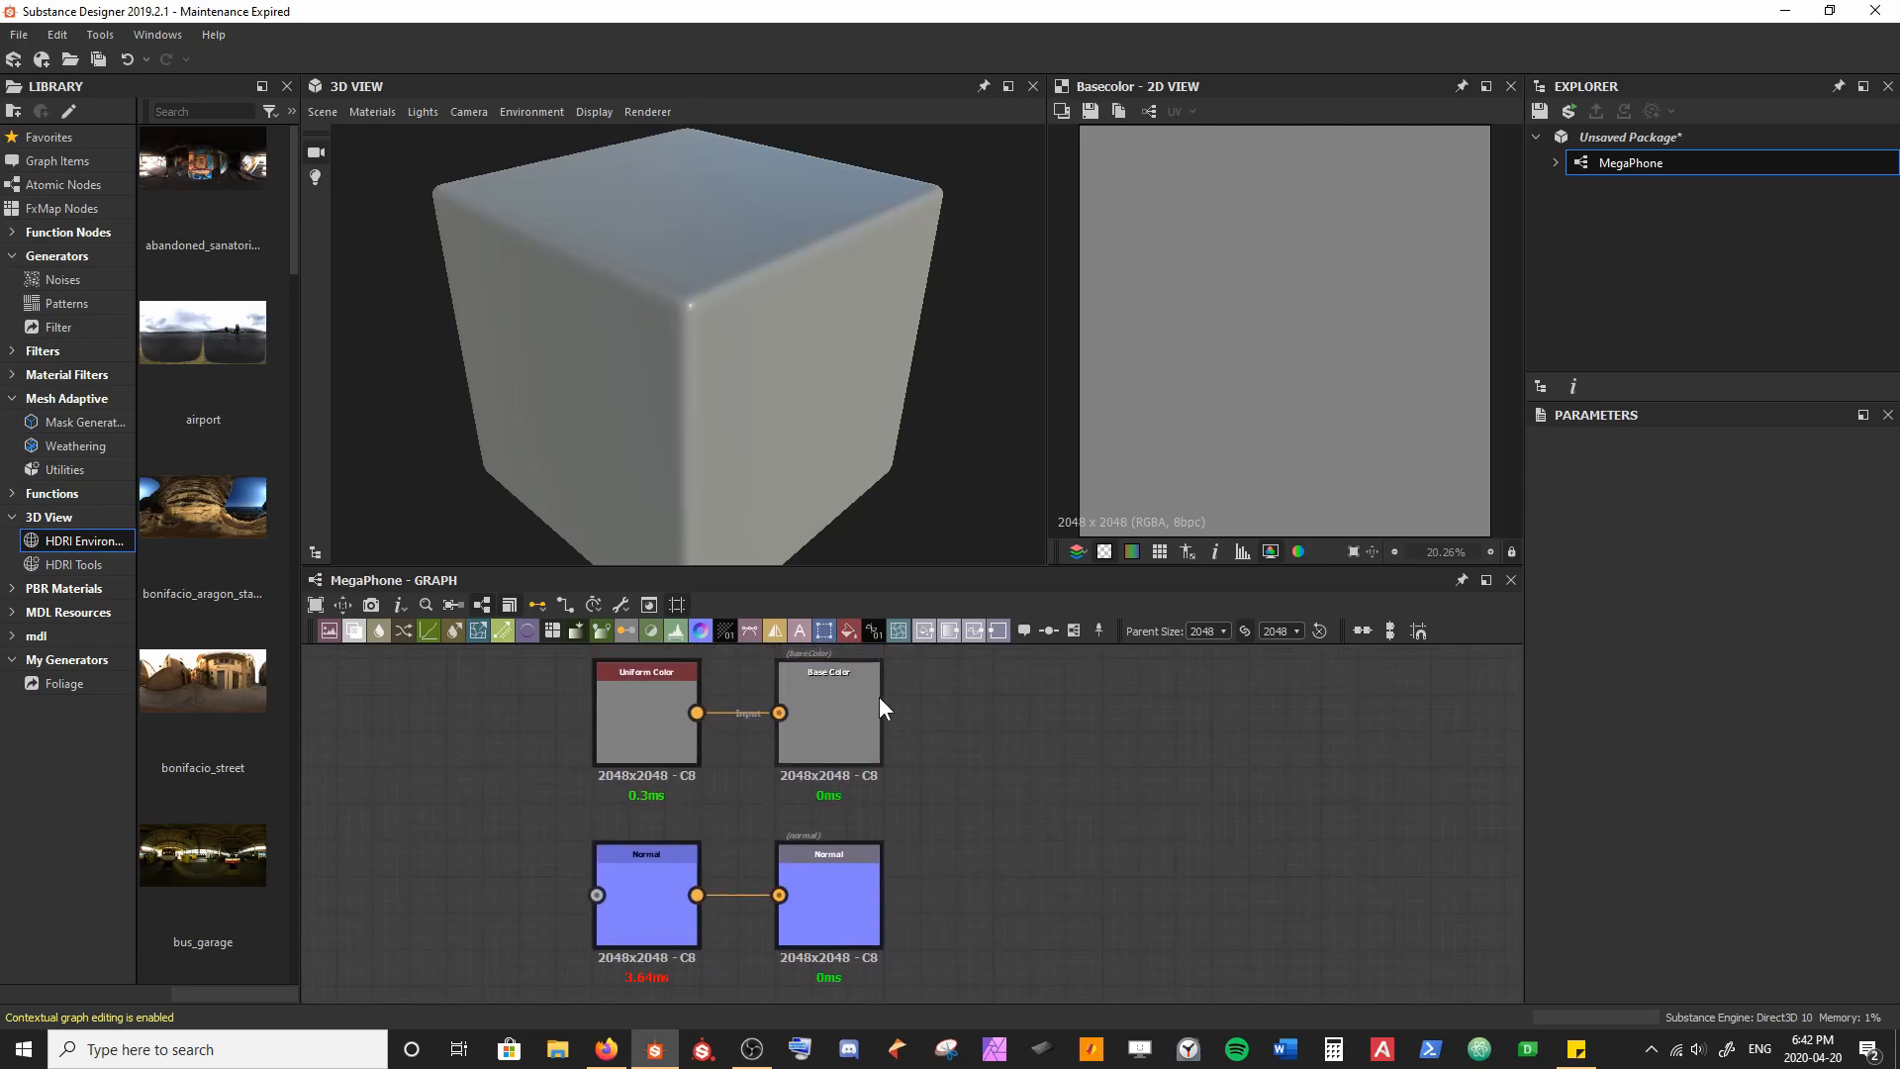
middle_drag(938, 936, 945, 659)
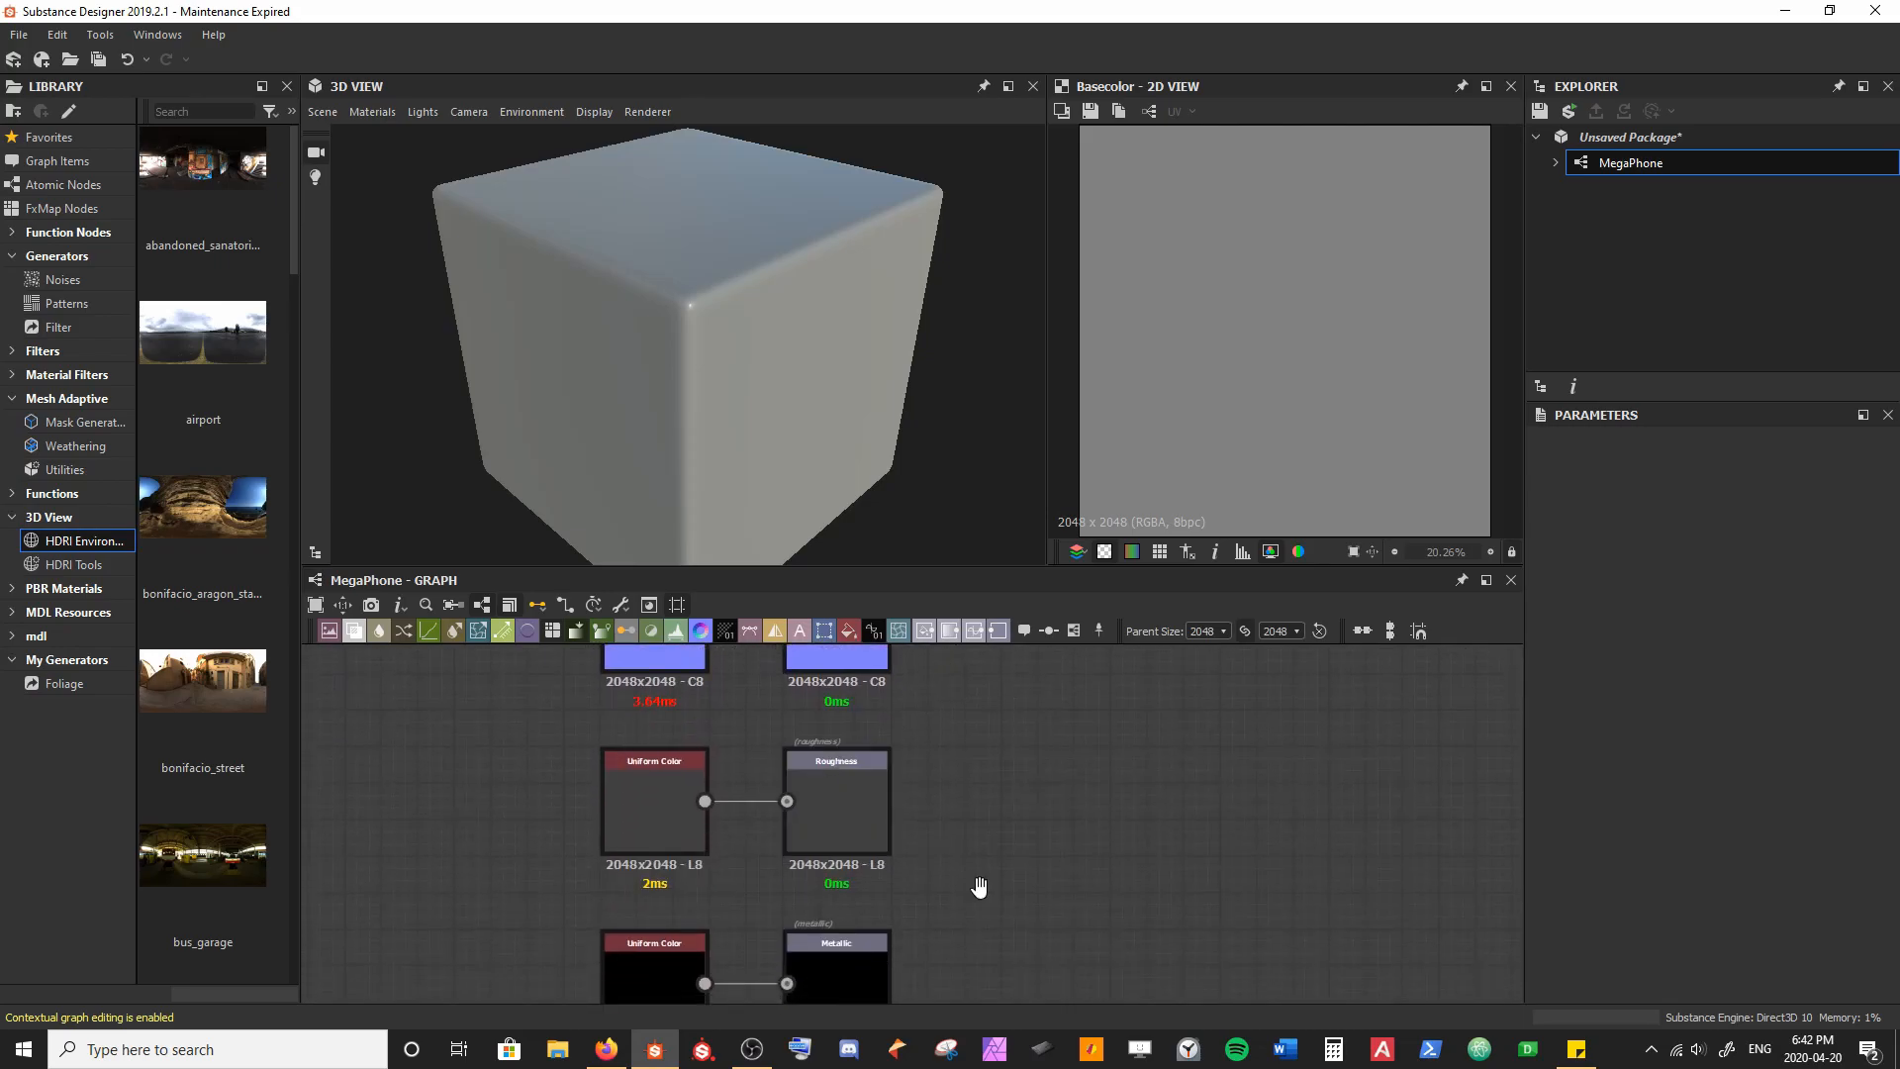
middle_drag(979, 876, 983, 683)
middle_drag(971, 853, 975, 732)
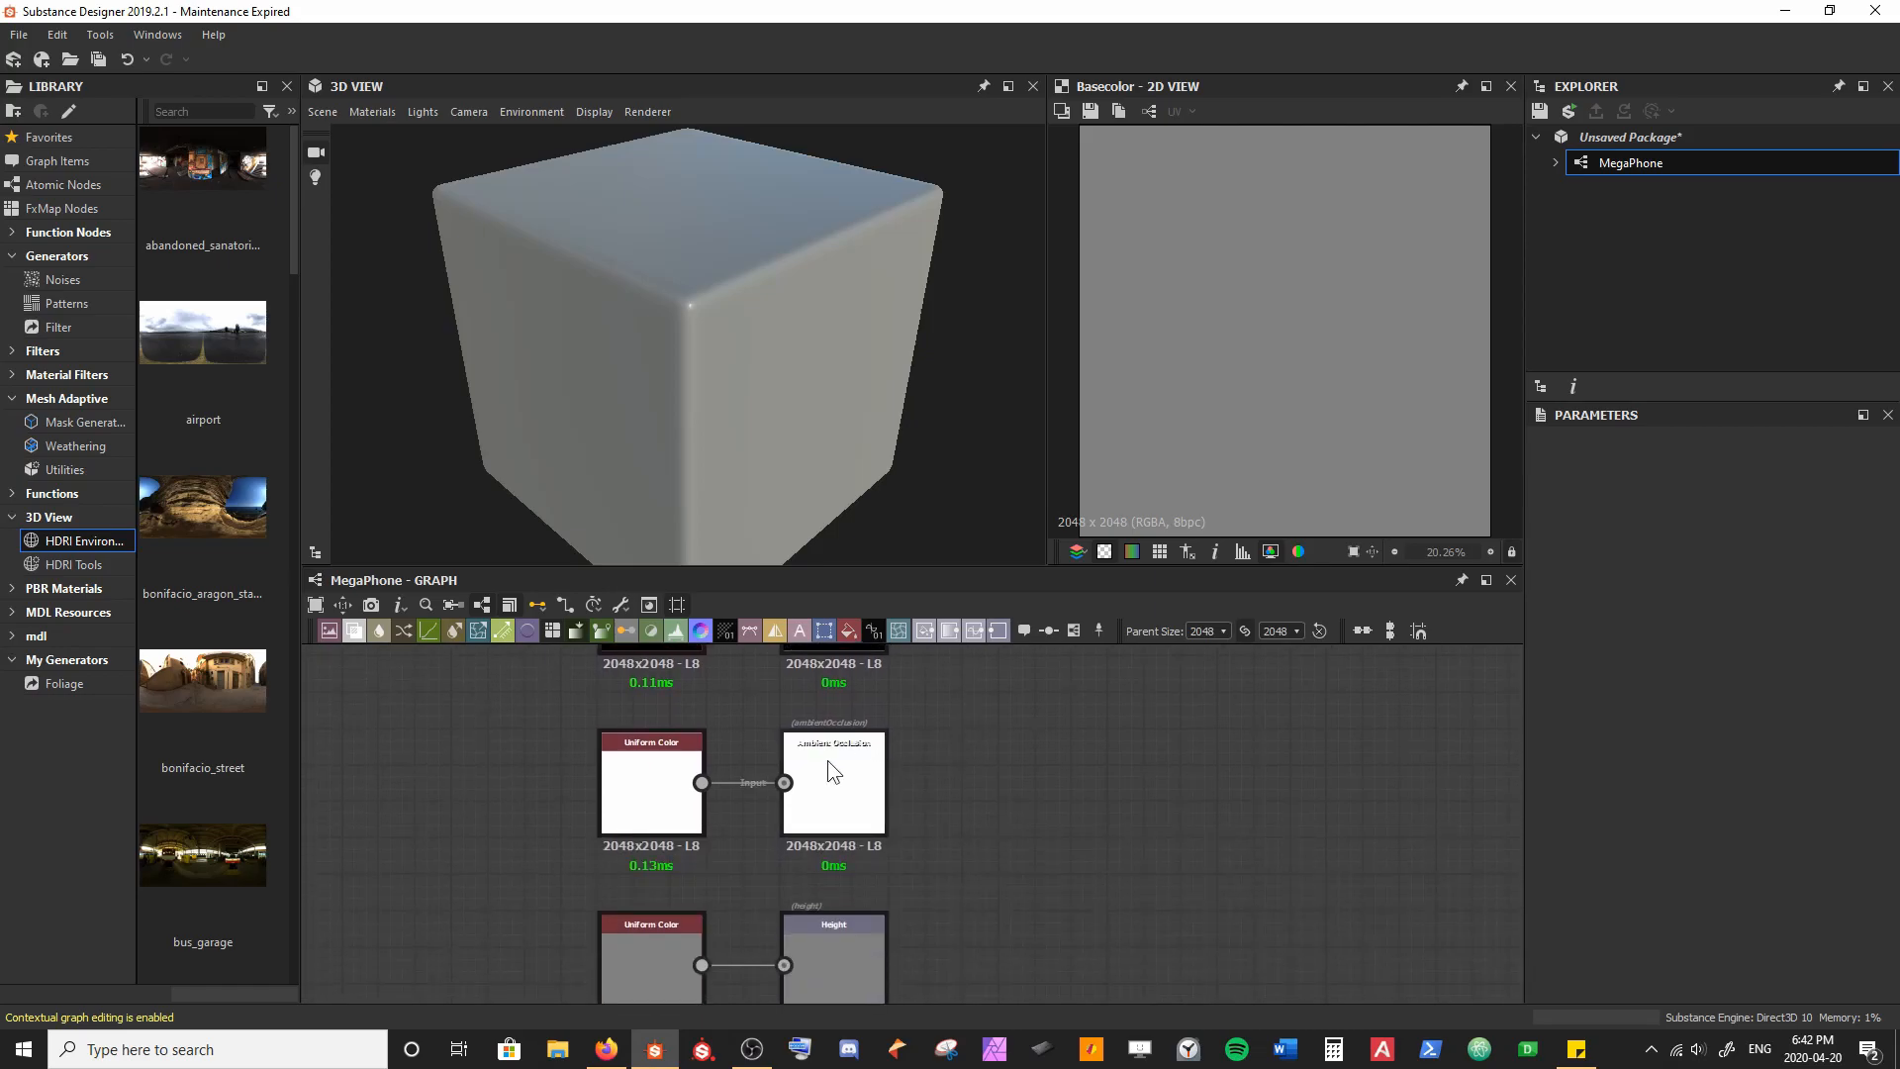
middle_drag(959, 900, 983, 742)
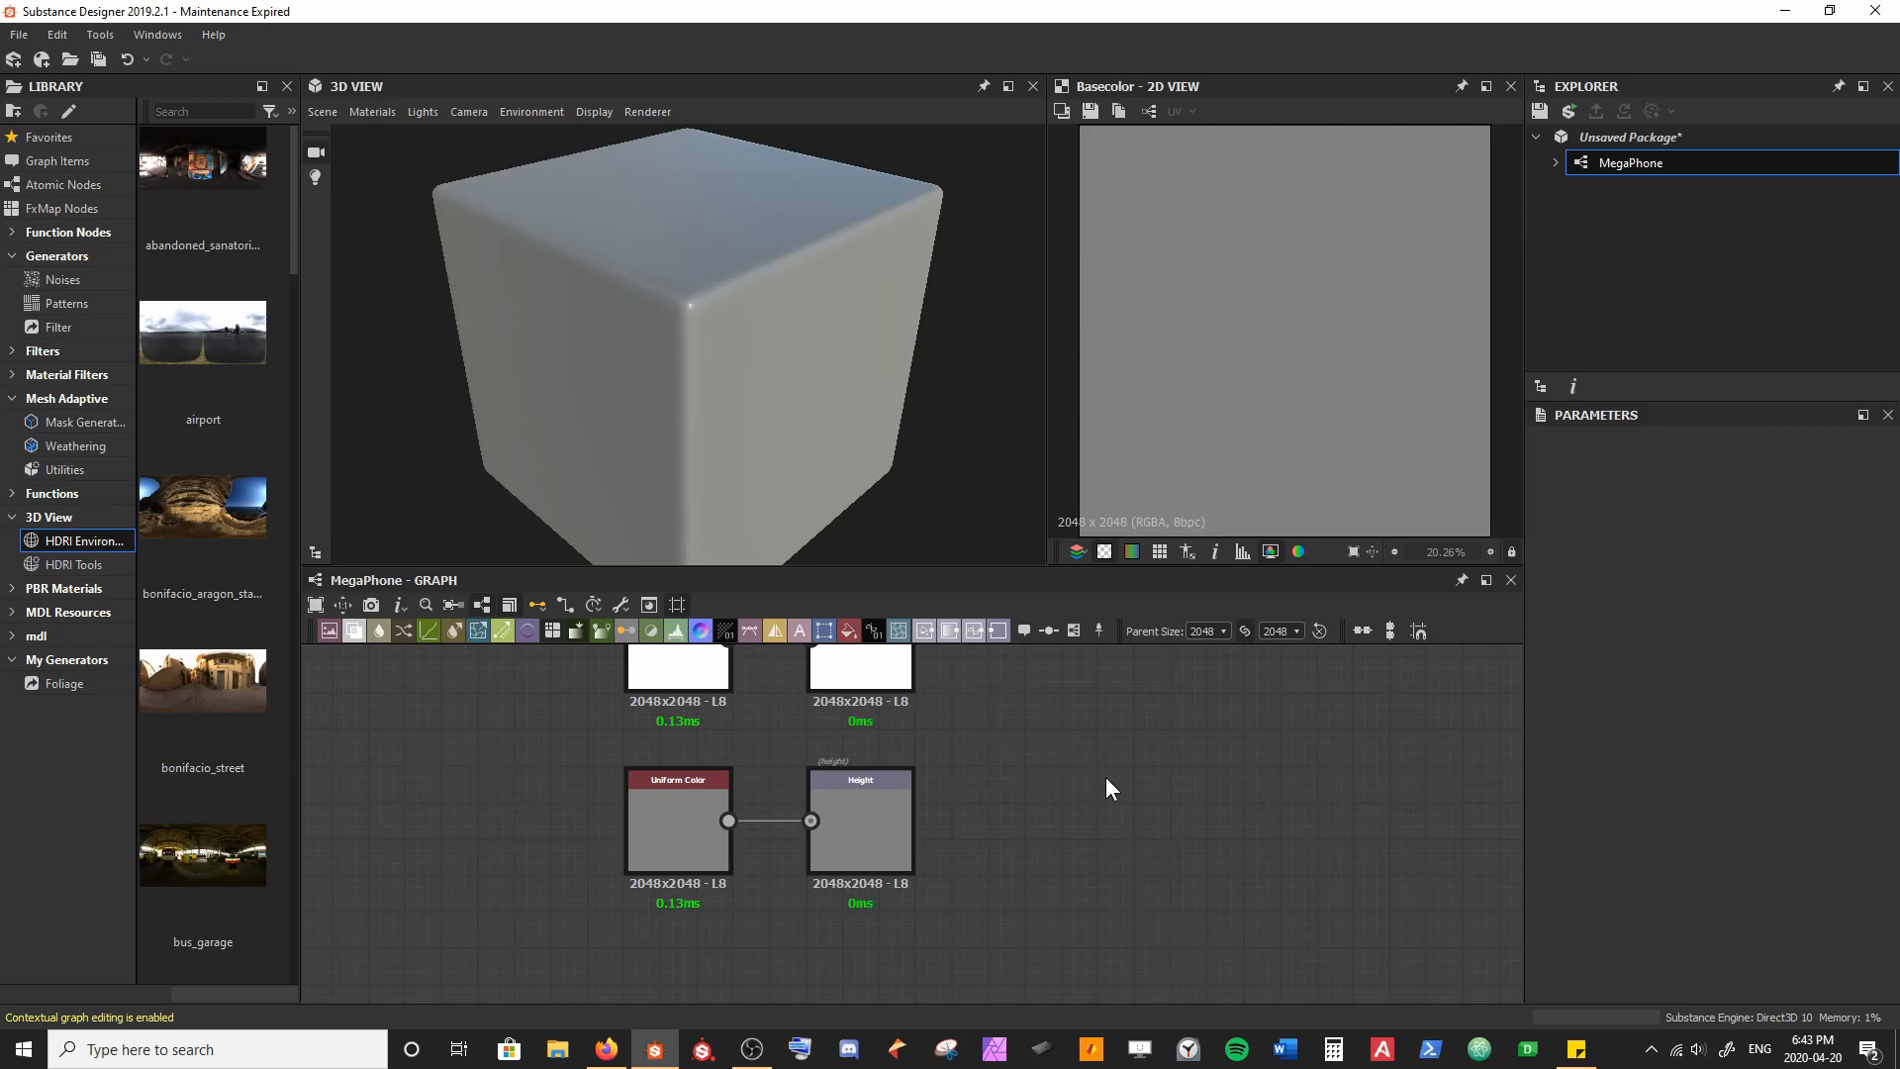
drag(984, 799, 604, 824)
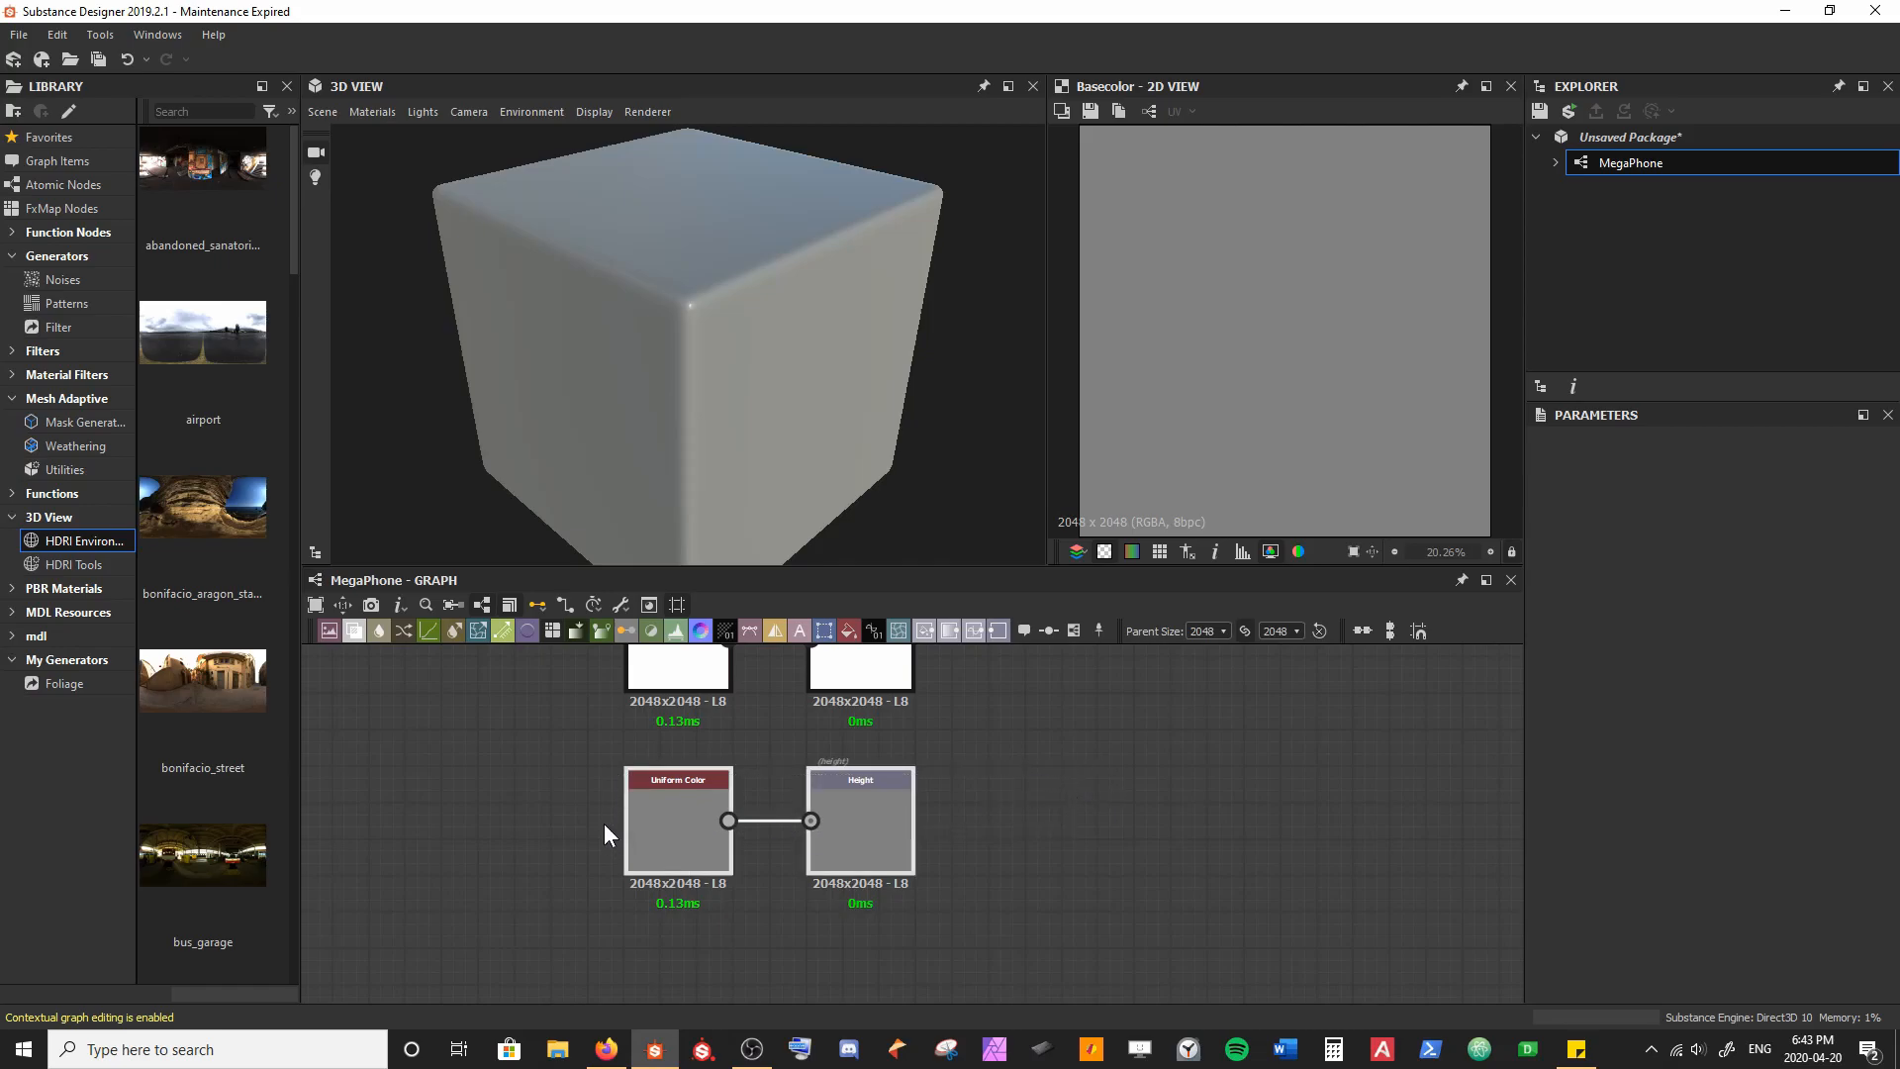
key(Delete)
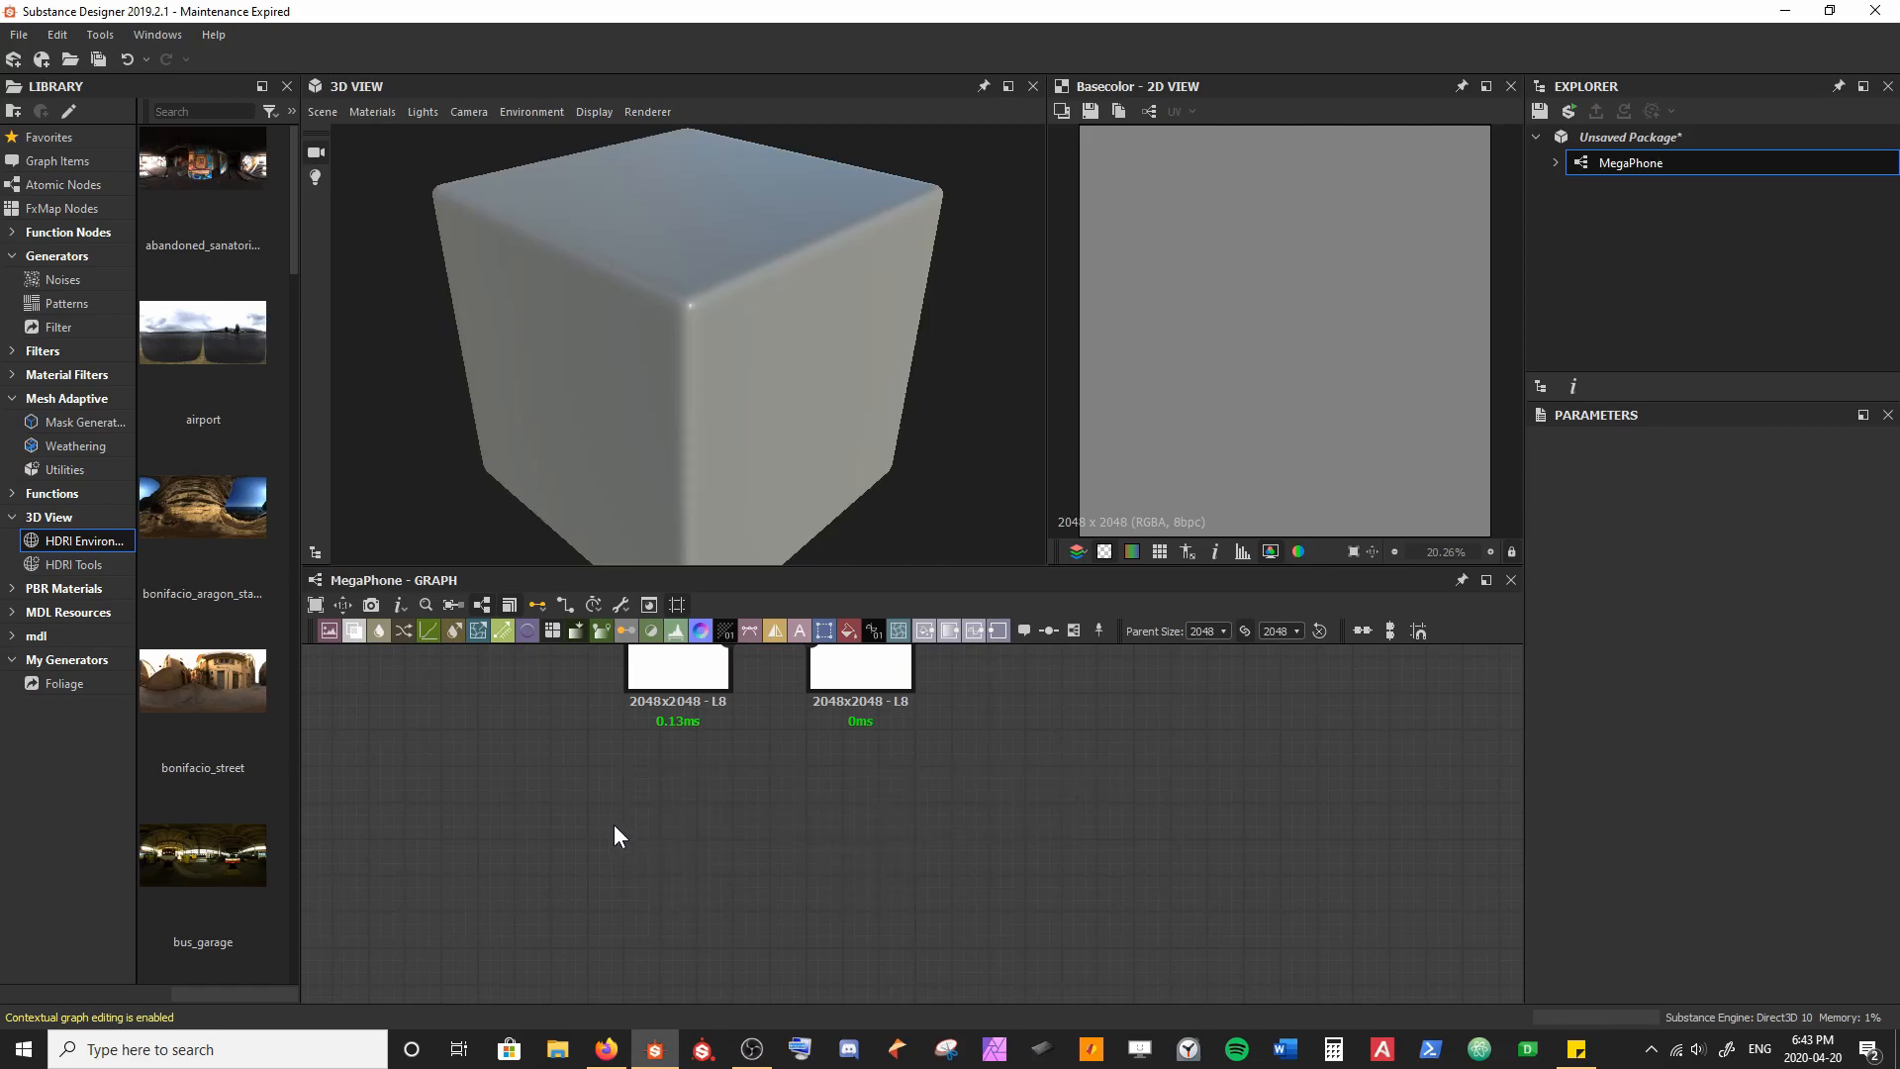
scroll(613, 823, down, 2)
middle_drag(574, 755, 704, 843)
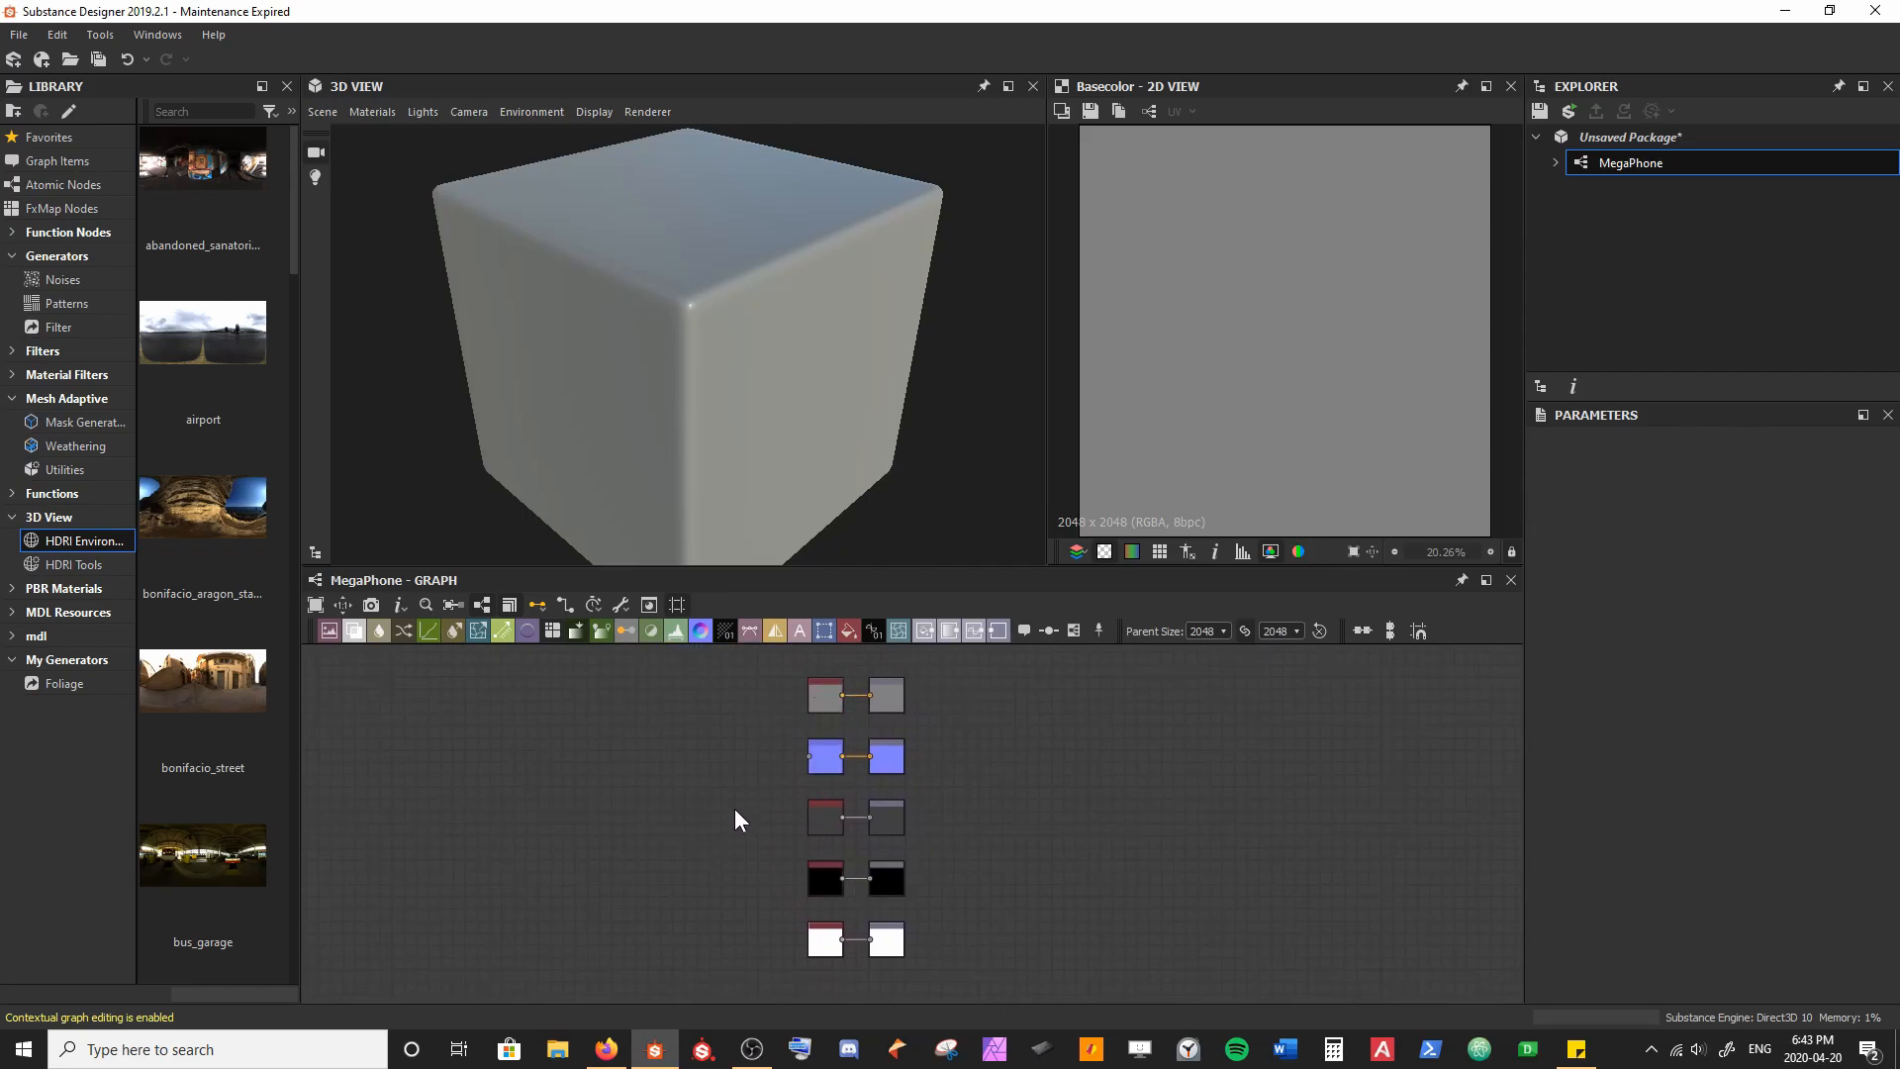
scroll(735, 810, up, 2)
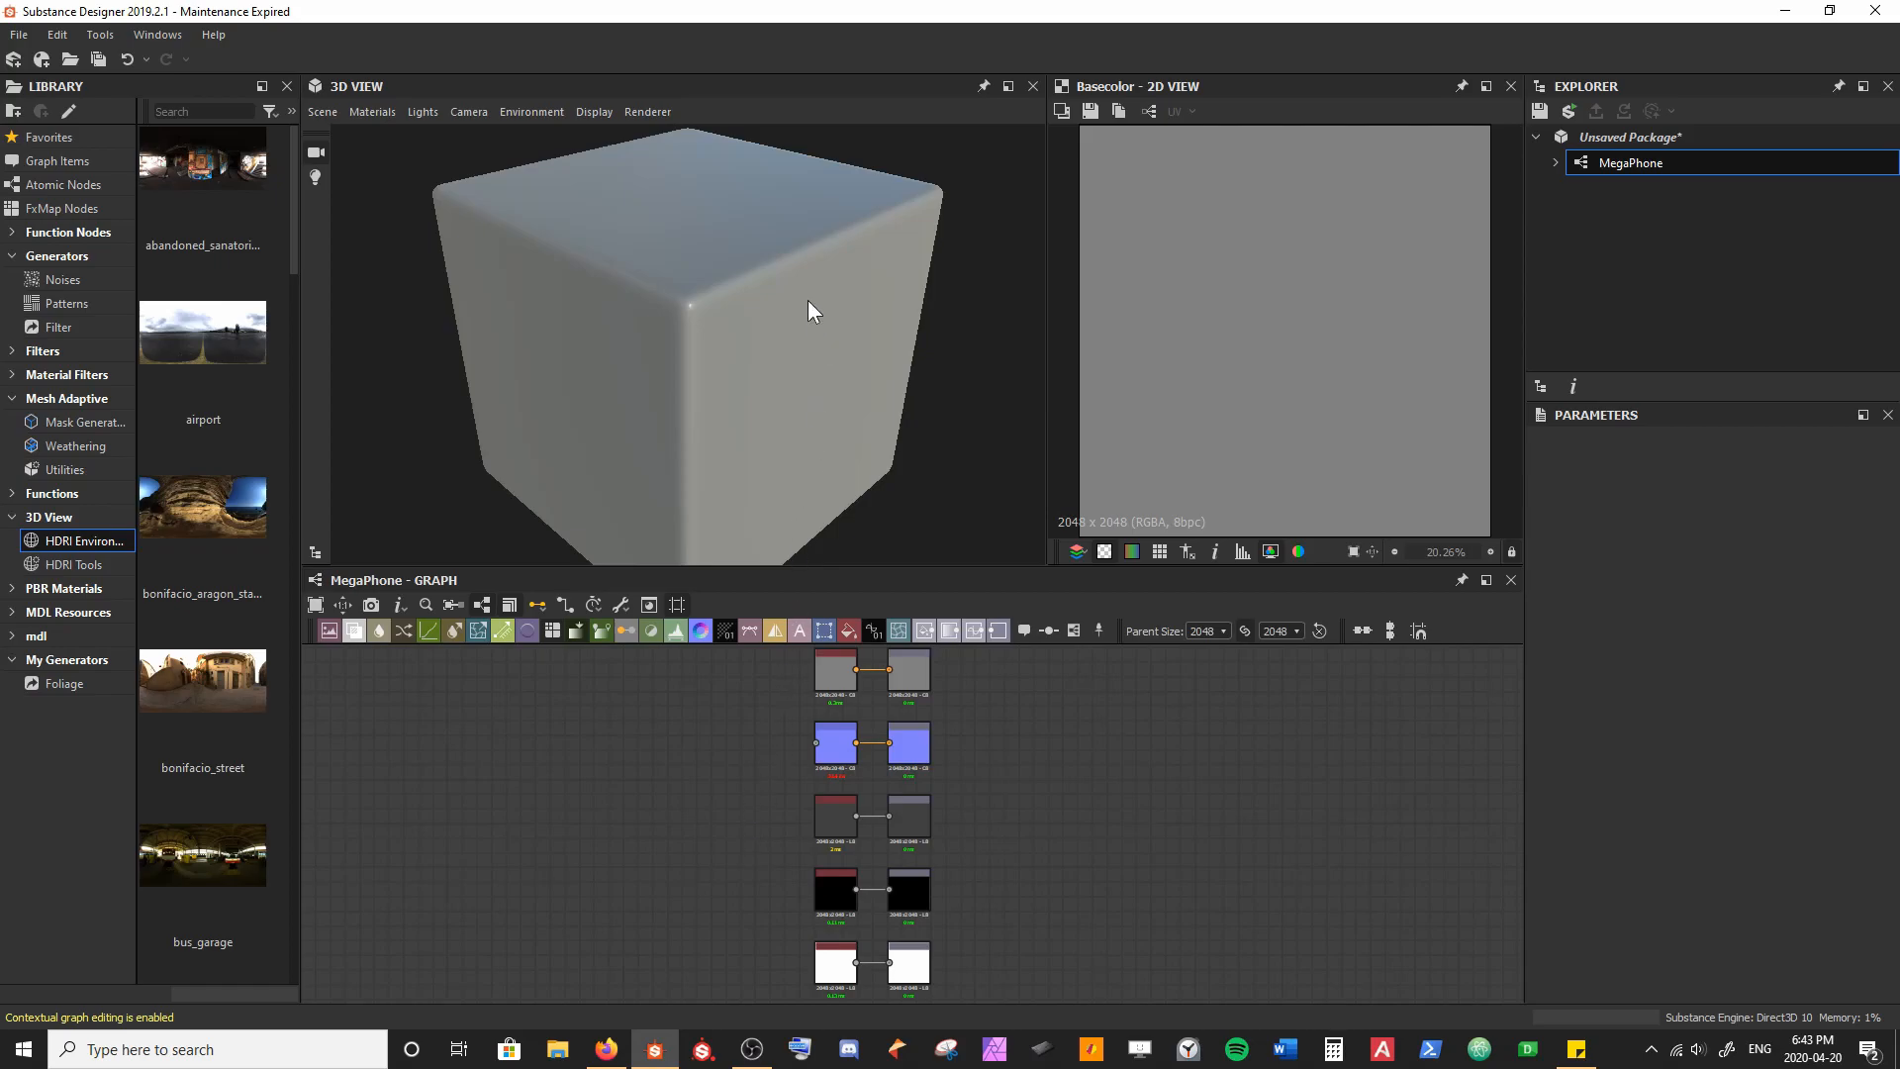
Step: Change the preview shape in the 3D view to the torus
mouse_move(881, 291)
mouse_down()
mouse_move(590, 317)
mouse_move(885, 287)
mouse_up()
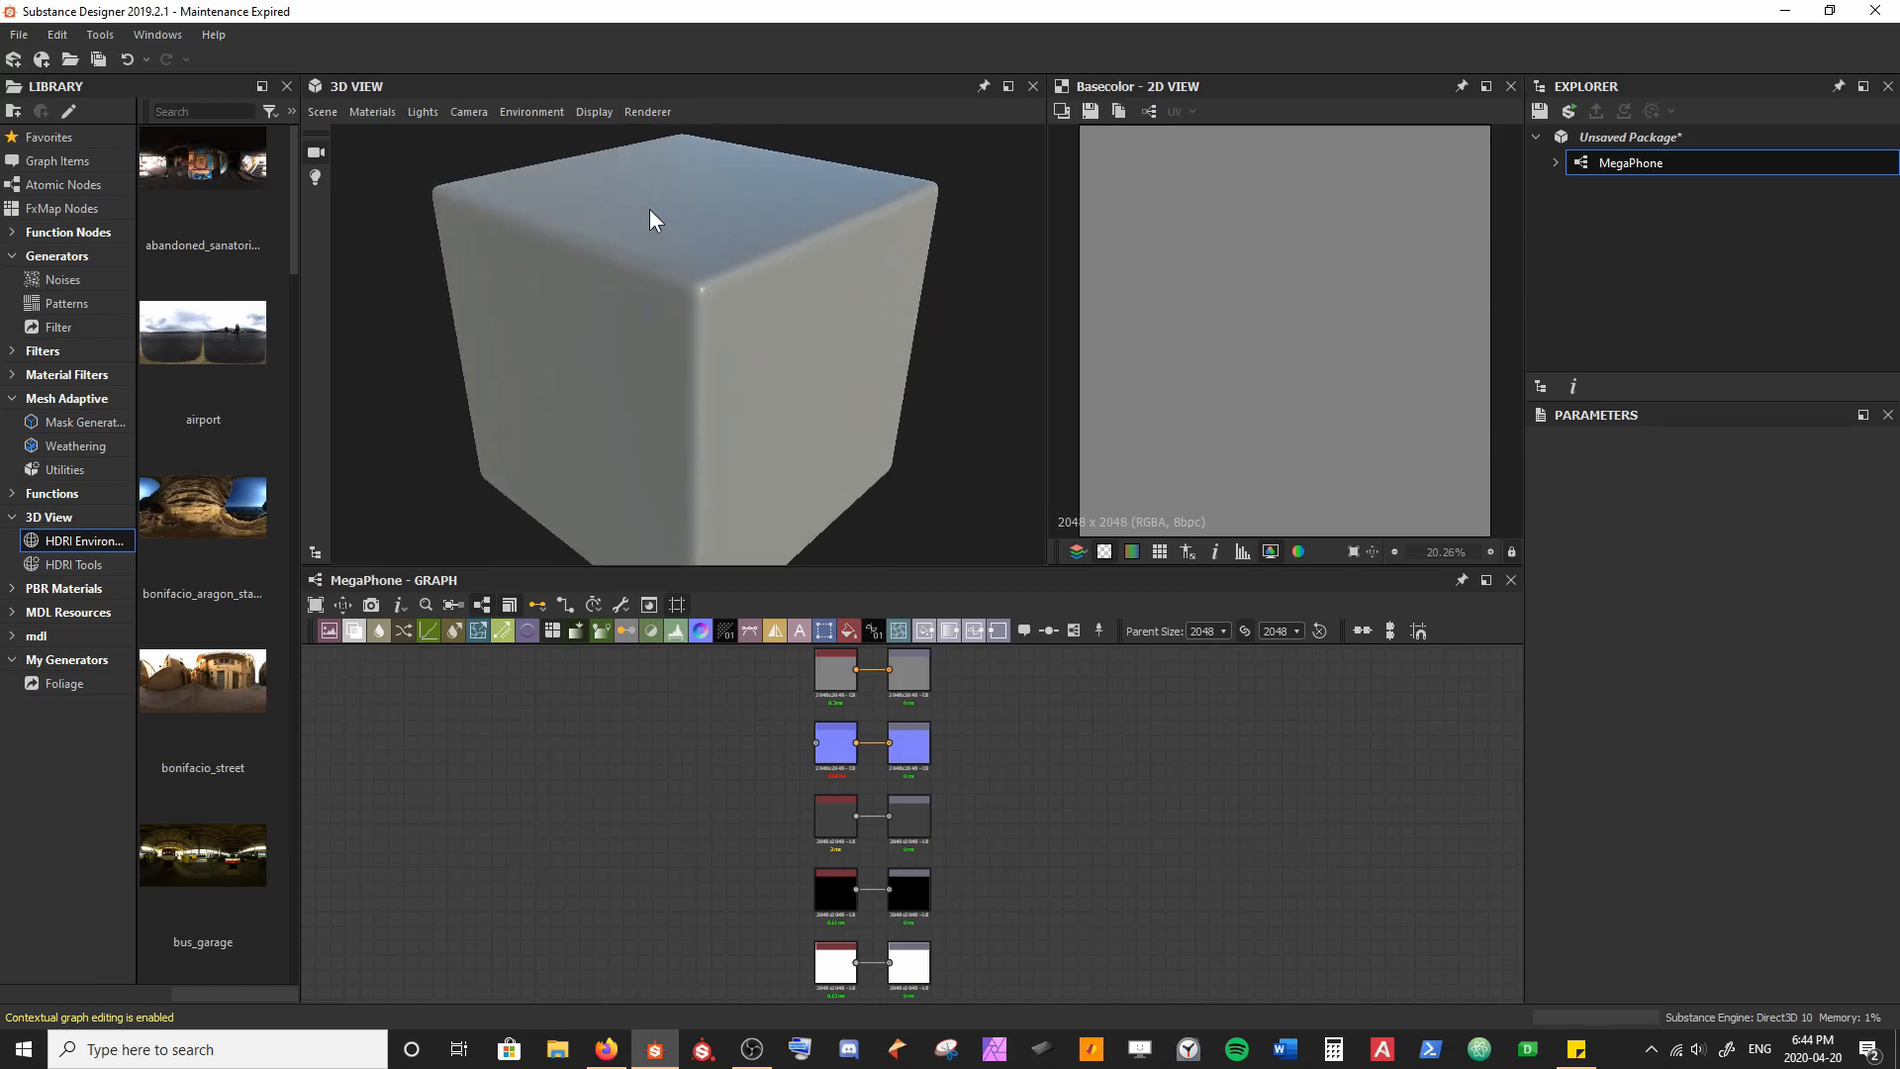
click(330, 115)
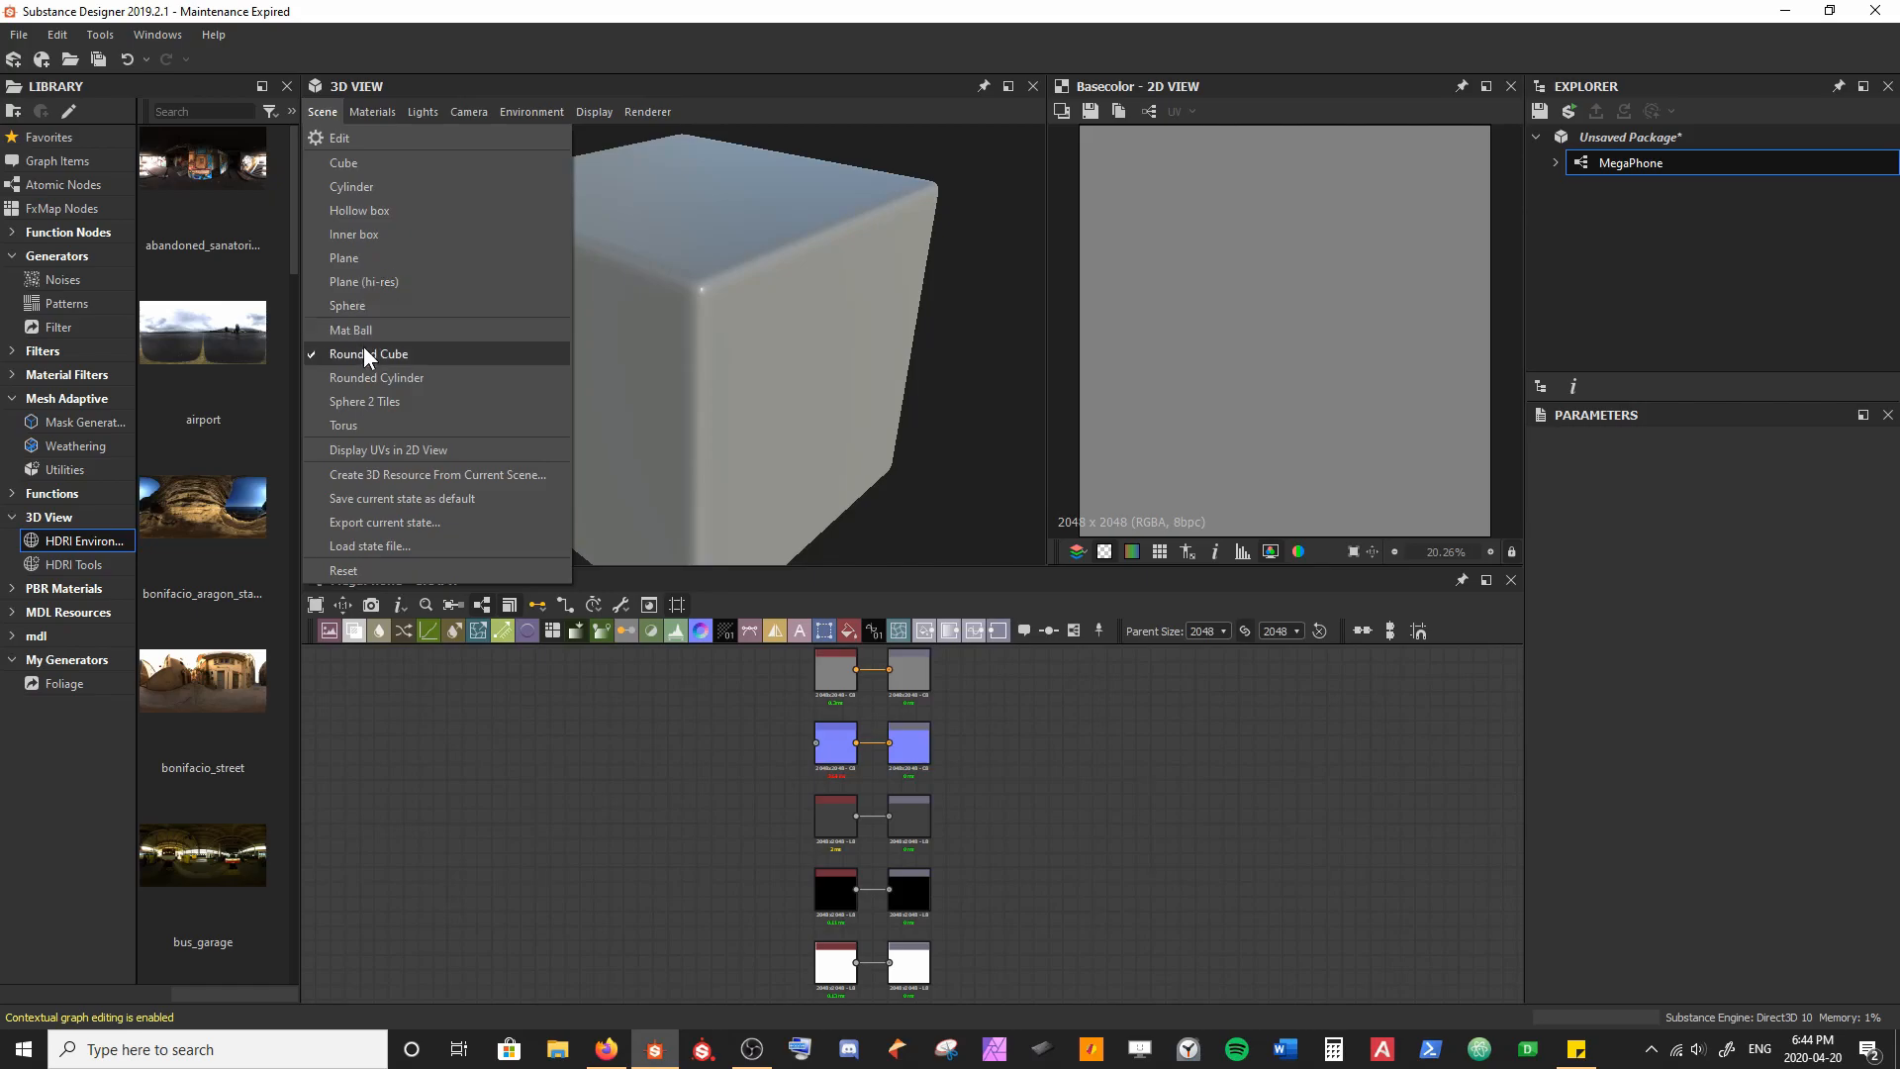
click(364, 424)
mouse_move(463, 273)
mouse_down()
mouse_move(526, 412)
mouse_move(546, 252)
mouse_up()
mouse_move(540, 413)
mouse_down()
mouse_move(527, 202)
mouse_move(561, 449)
mouse_up()
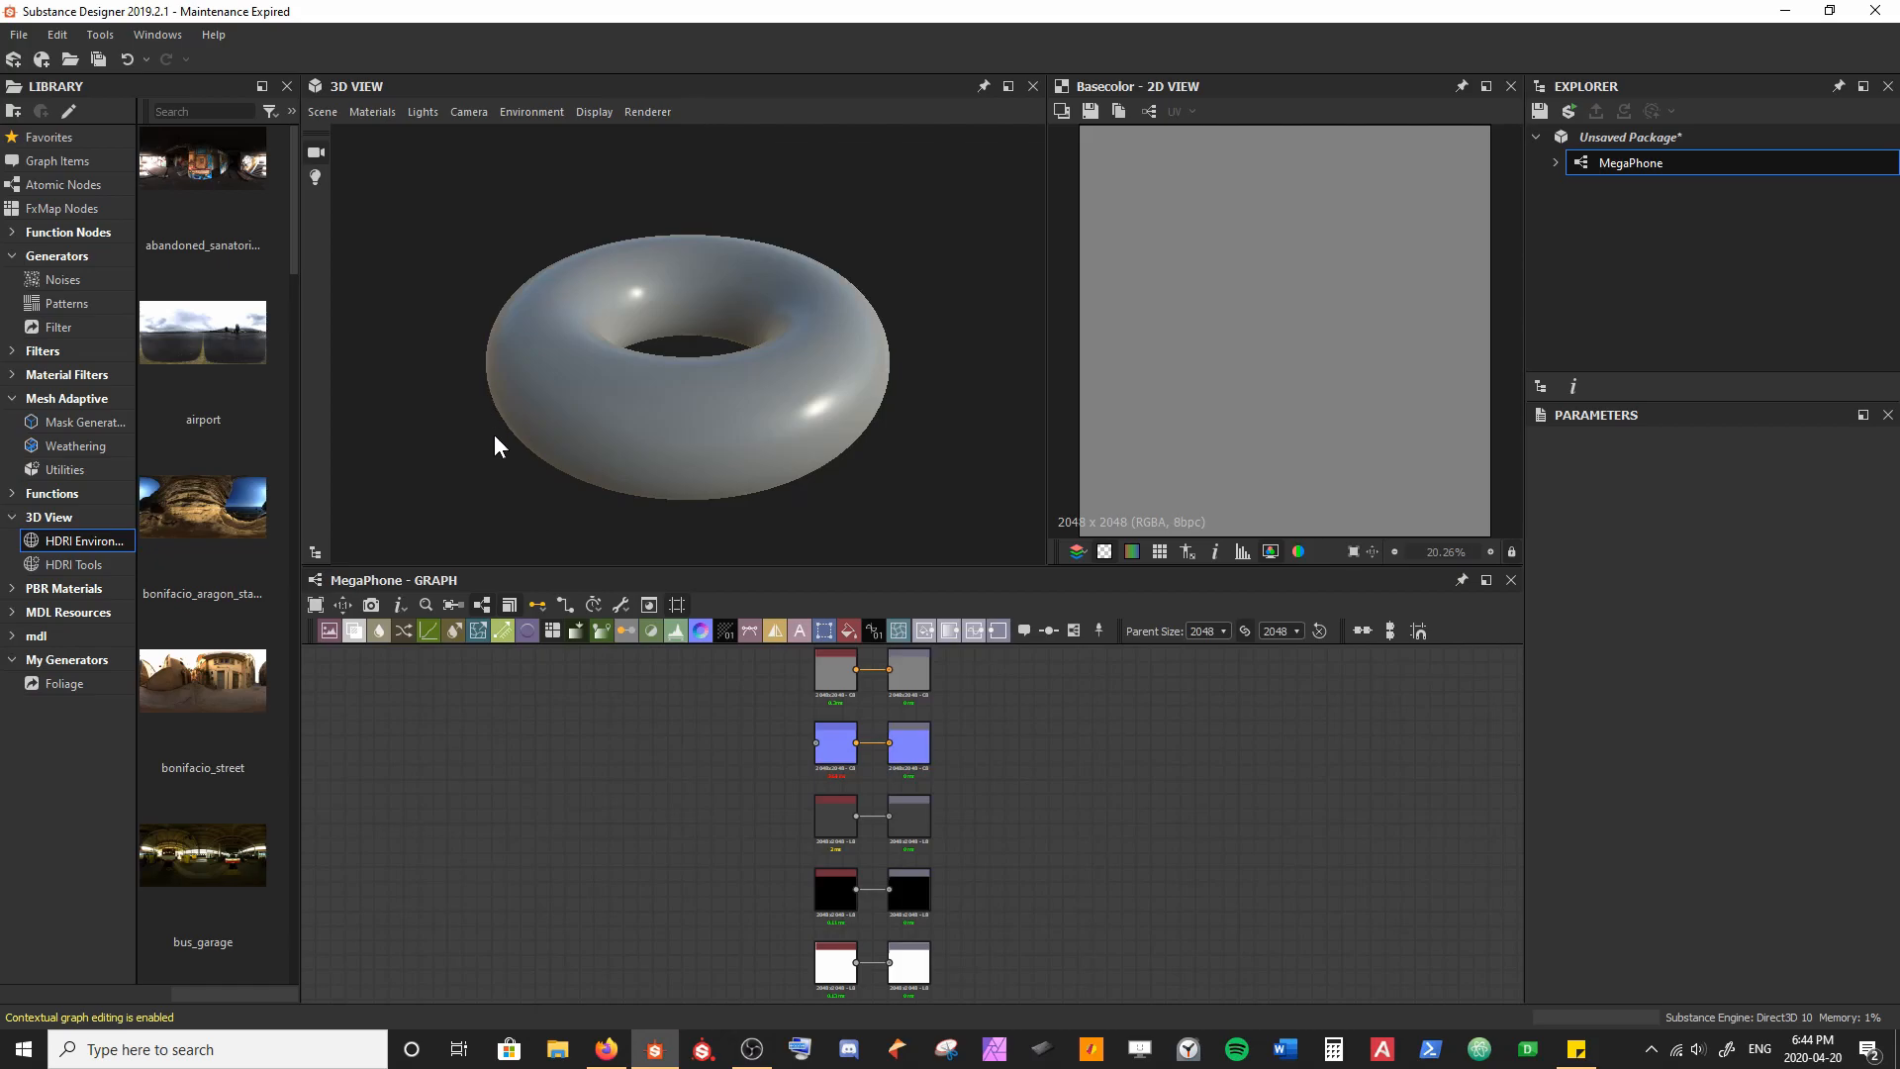
Step: Load the MegaPhone 3D object from the ##MegaPhoneGumroad desktop folder into Substance Designer's 3D view
click(651, 1037)
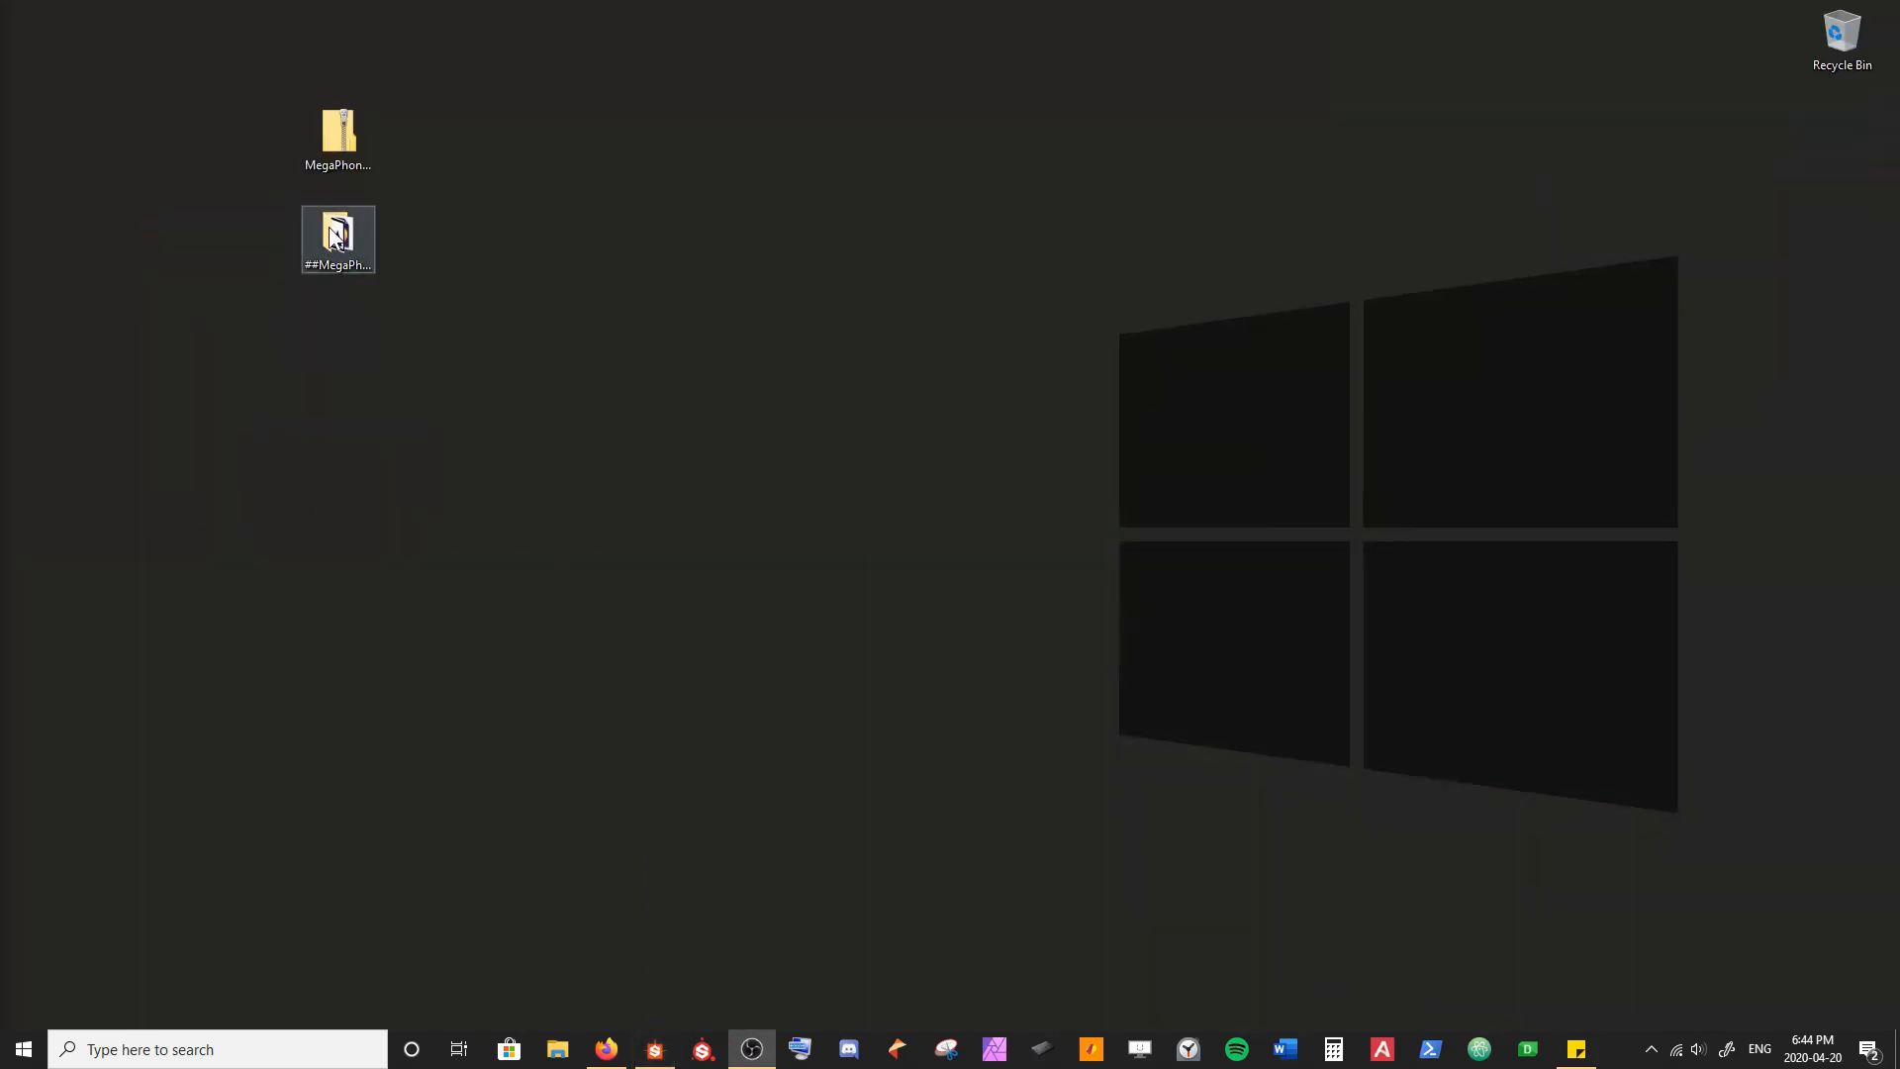
double_click(336, 238)
drag(747, 166, 550, 190)
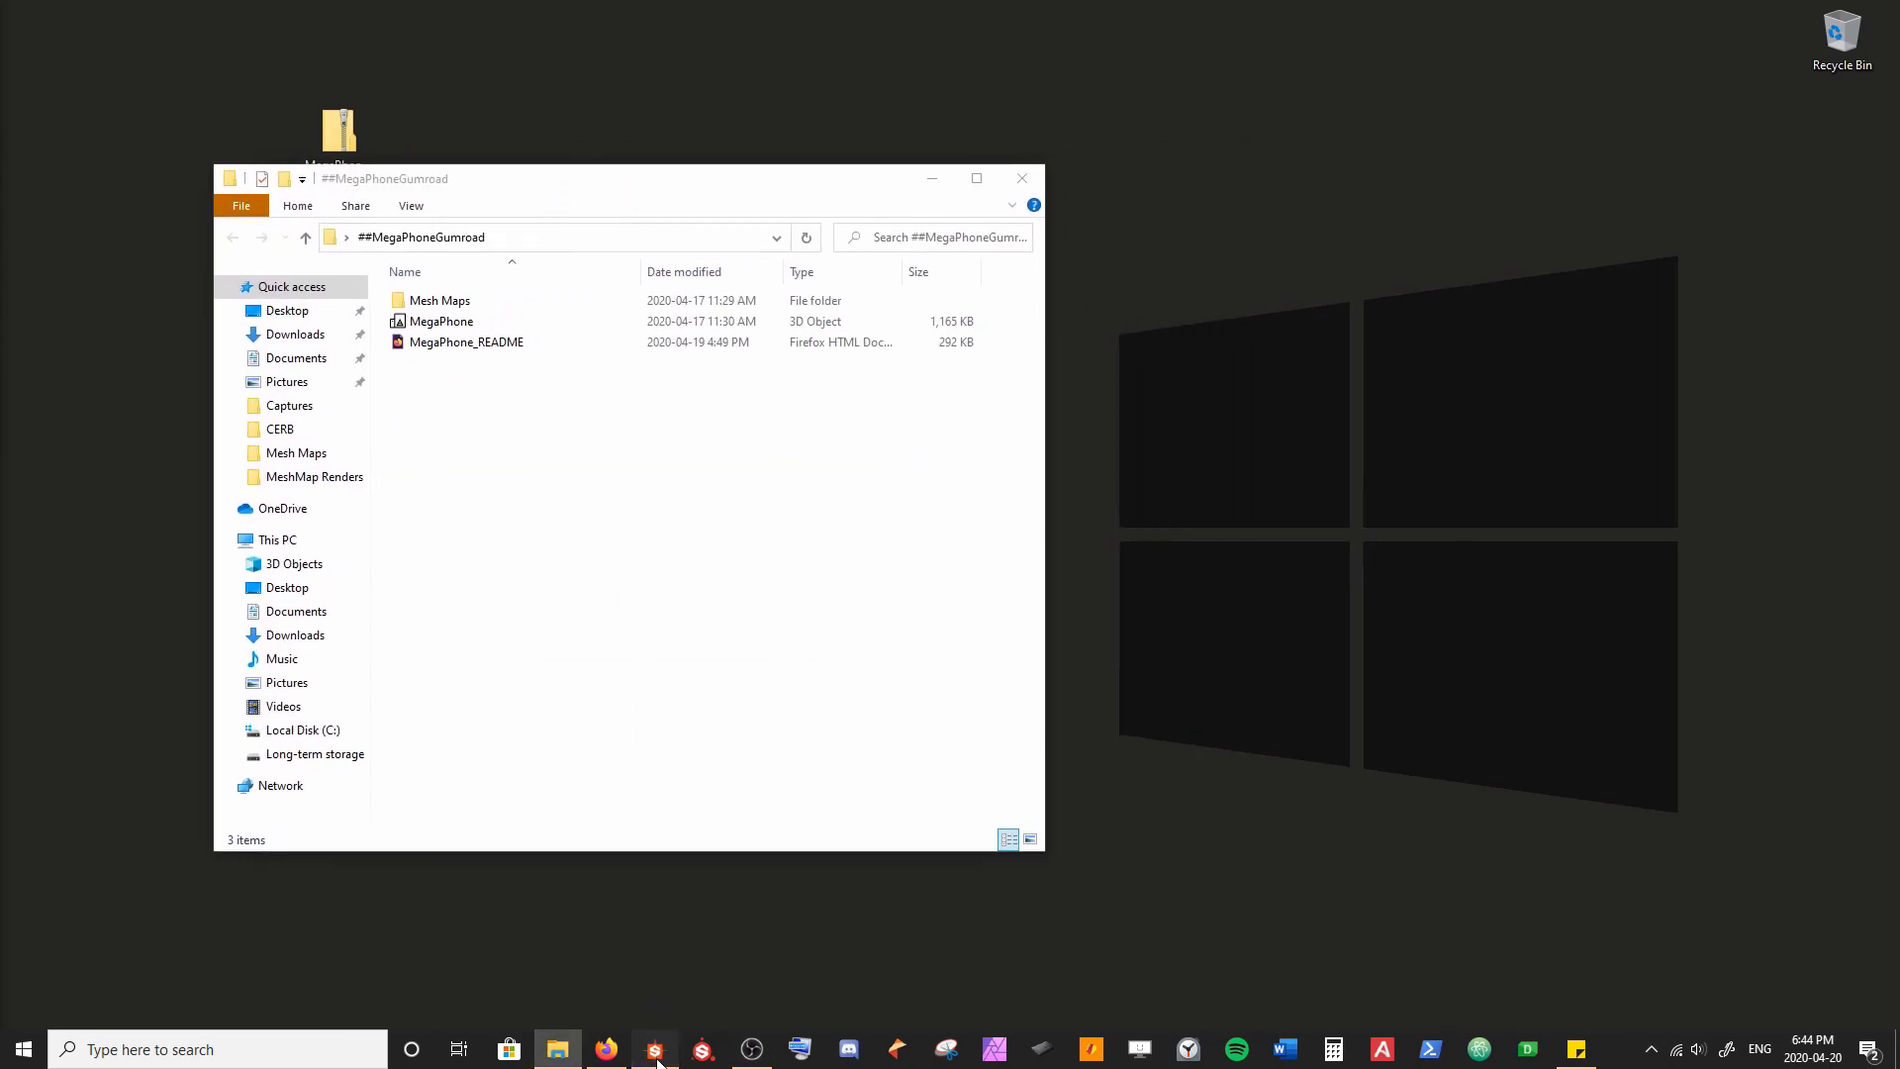
click(655, 1049)
click(567, 1057)
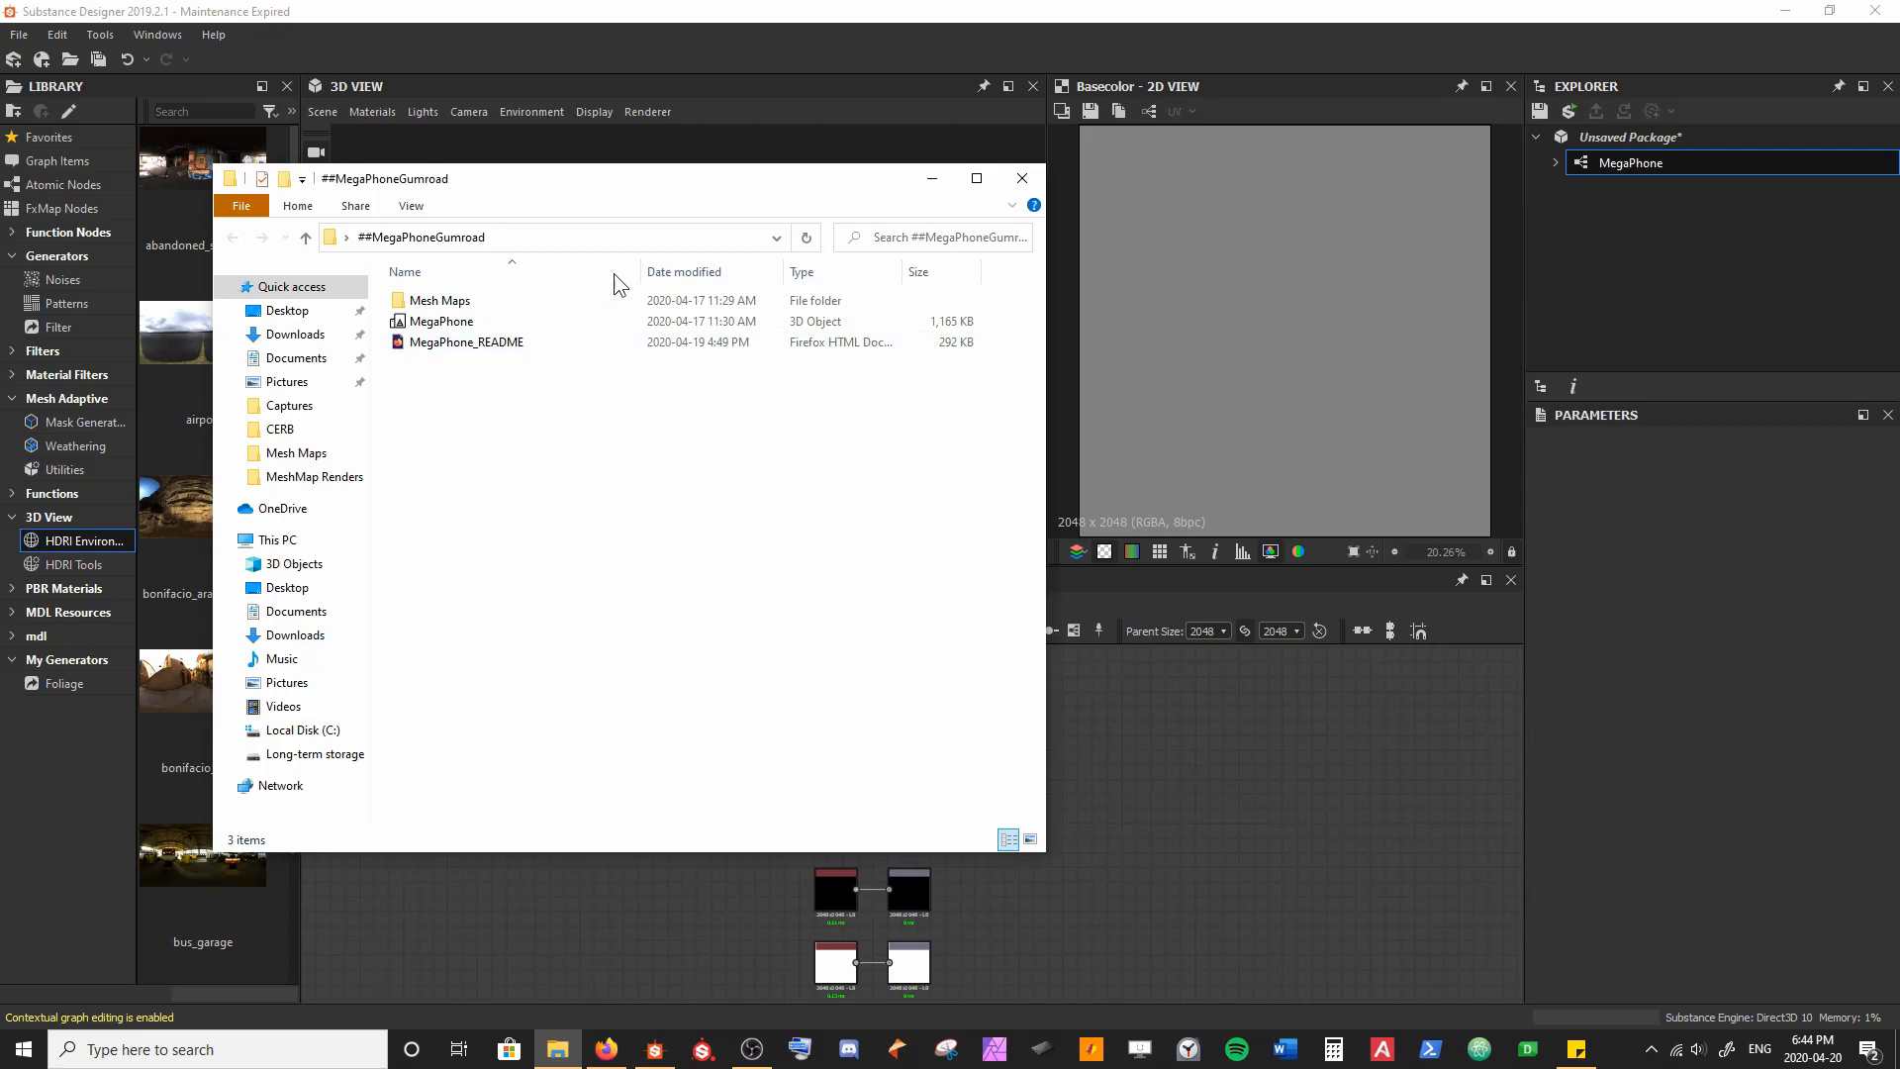
drag(609, 177, 1424, 229)
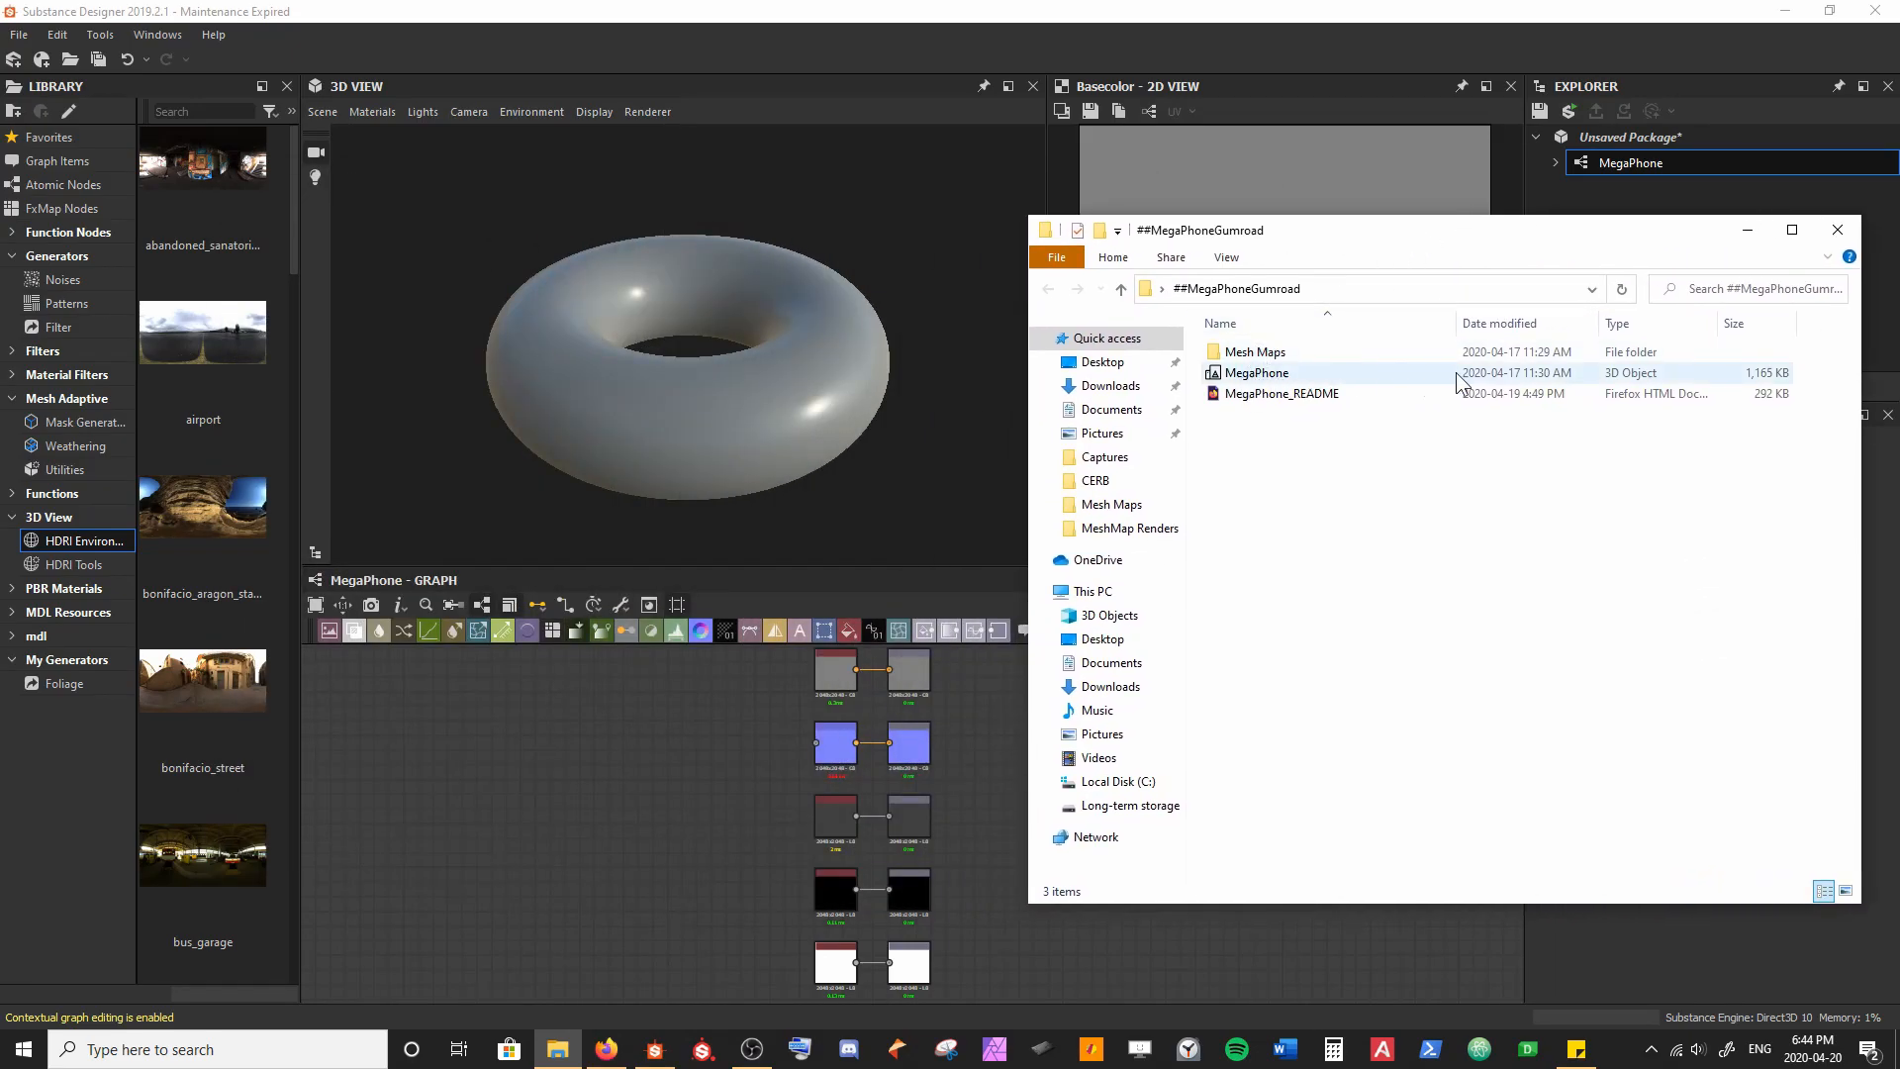
drag(1286, 386, 659, 323)
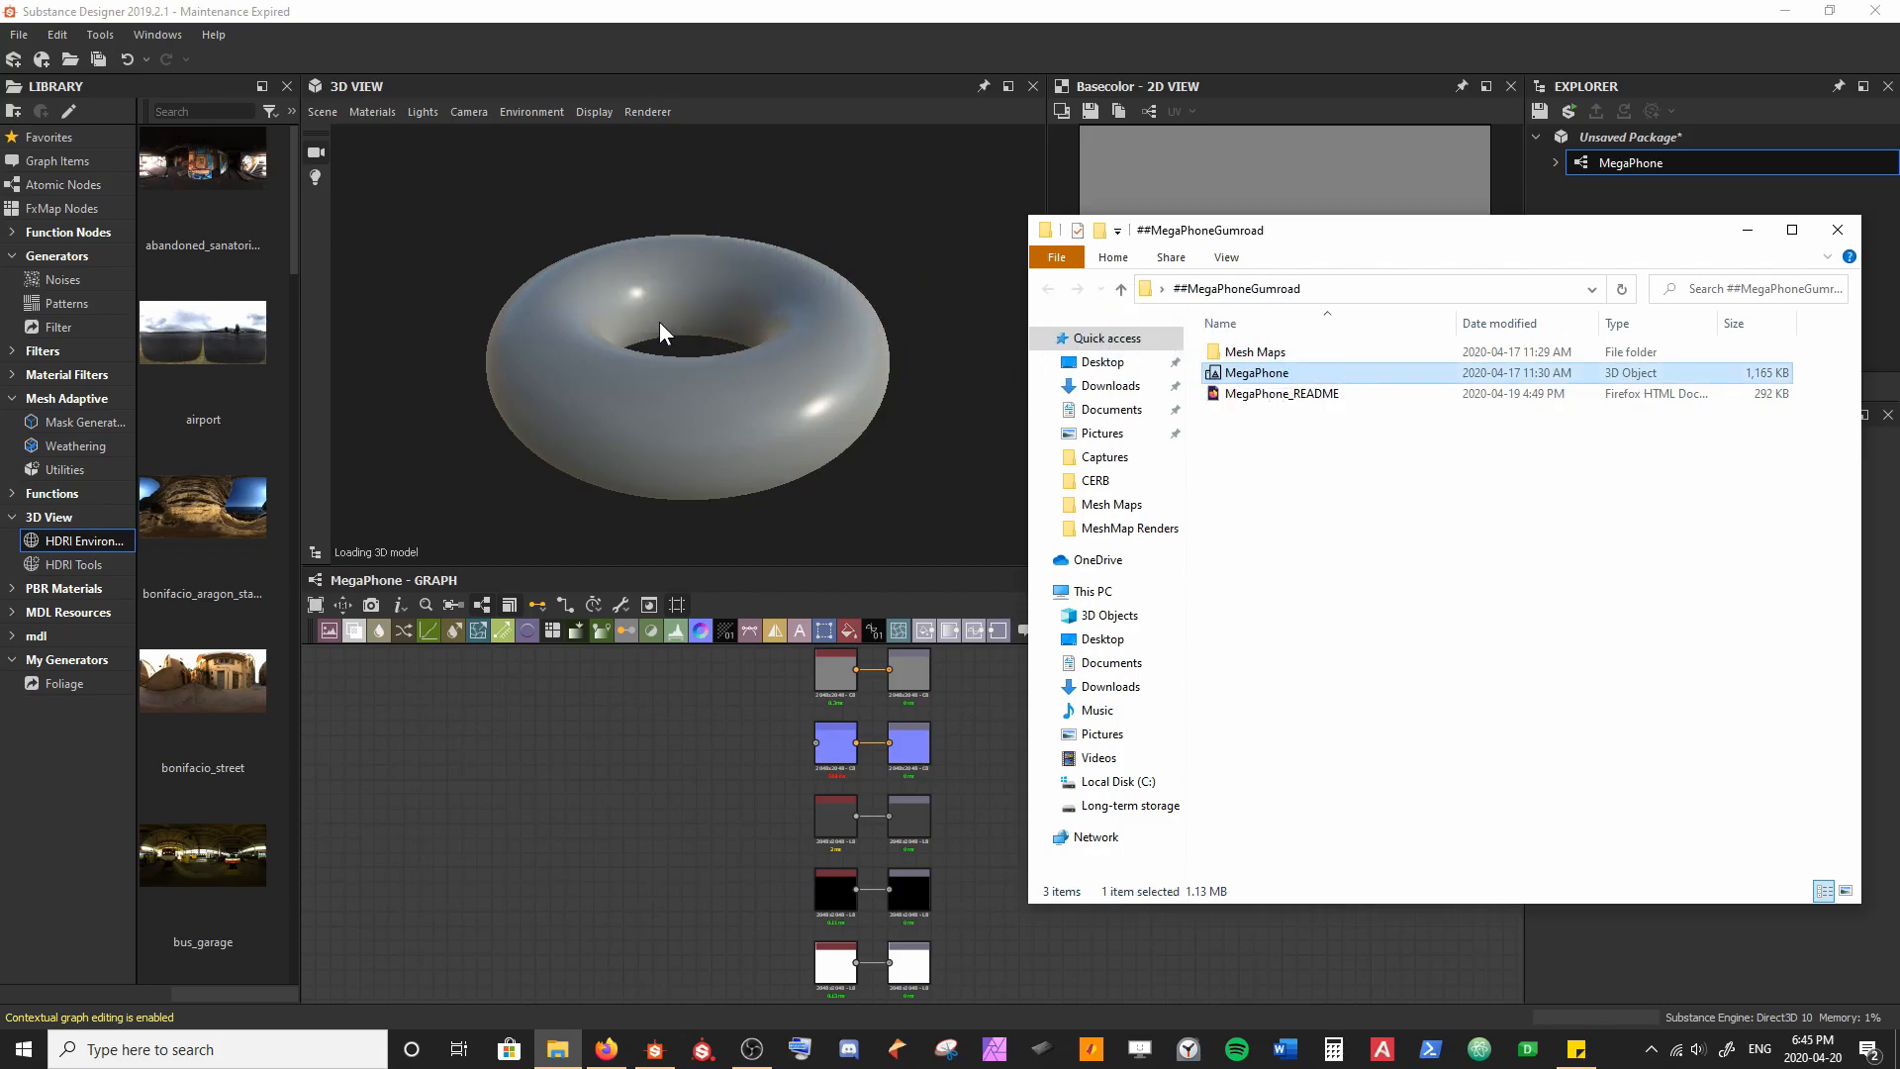
Step: Rotate the environment lighting in the 3D view and inspect the megaphone model from a different angle
drag(650, 396, 701, 342)
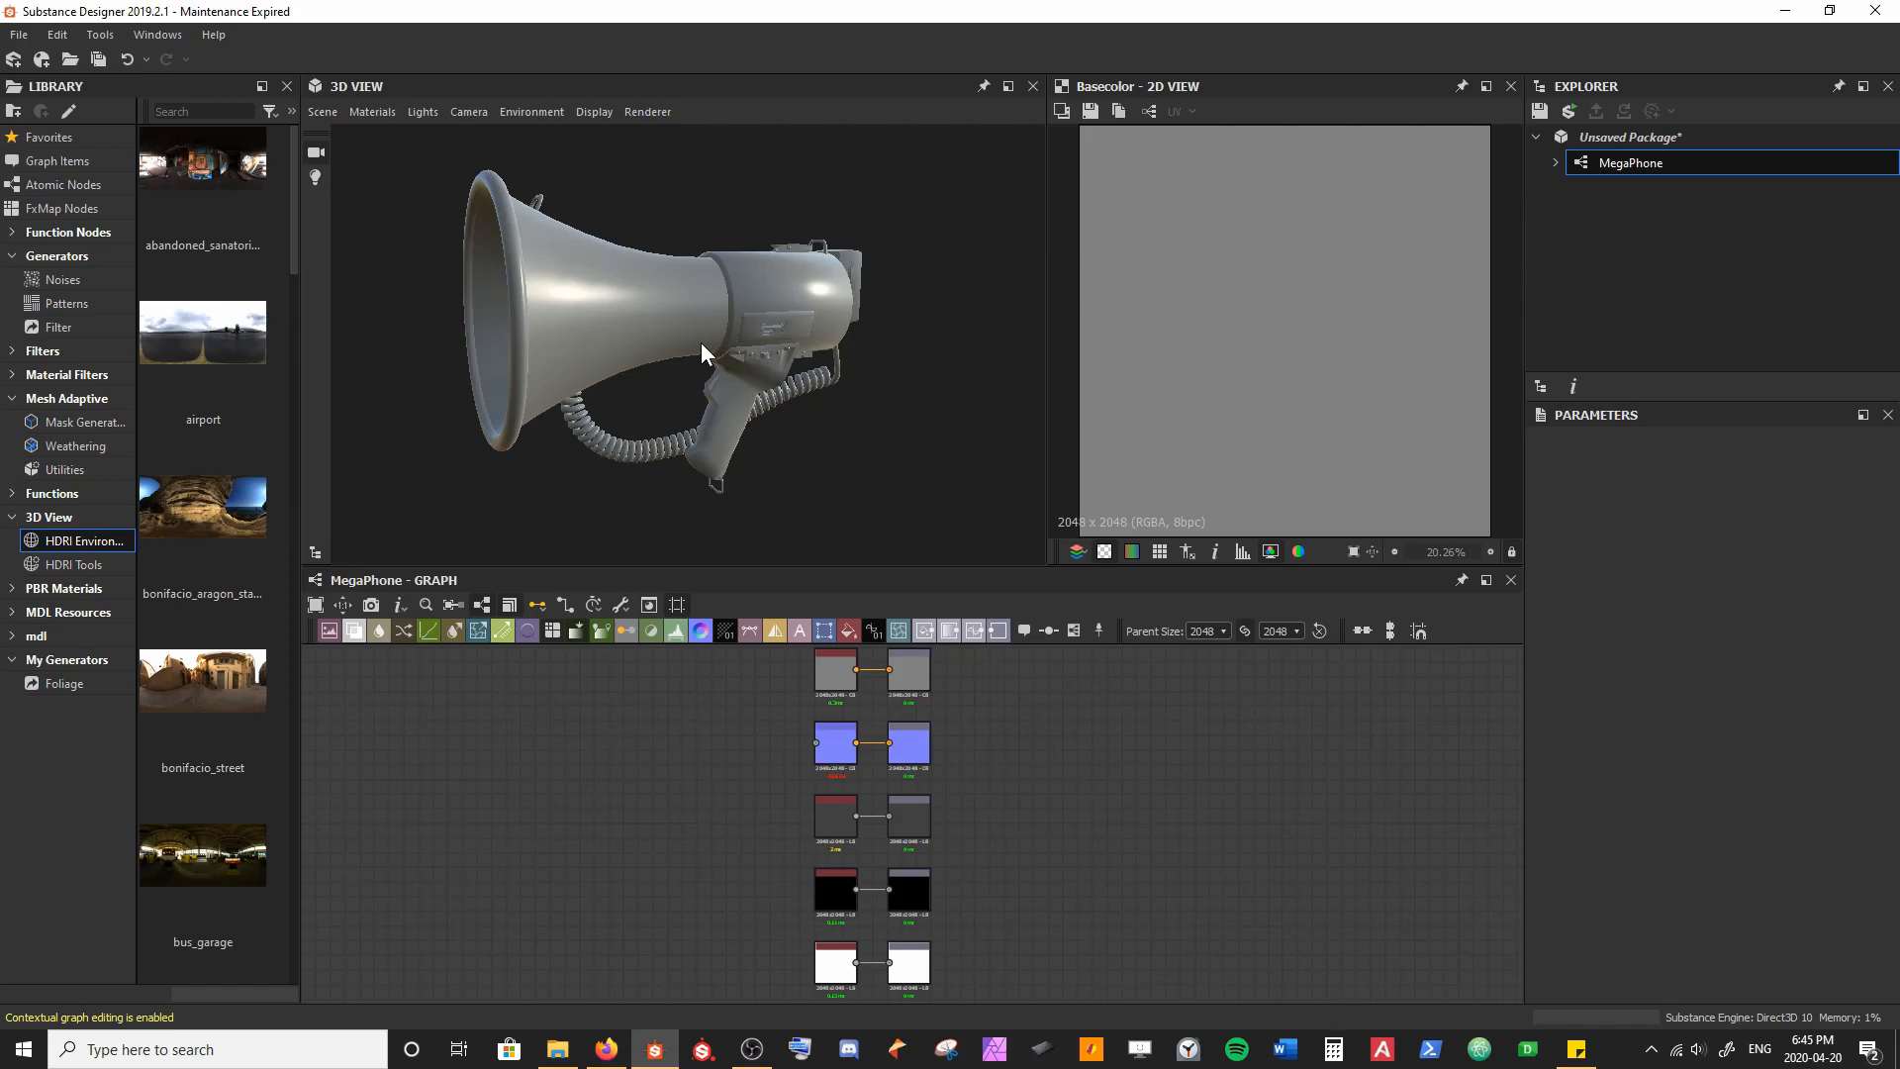
scroll(701, 342, up, 2)
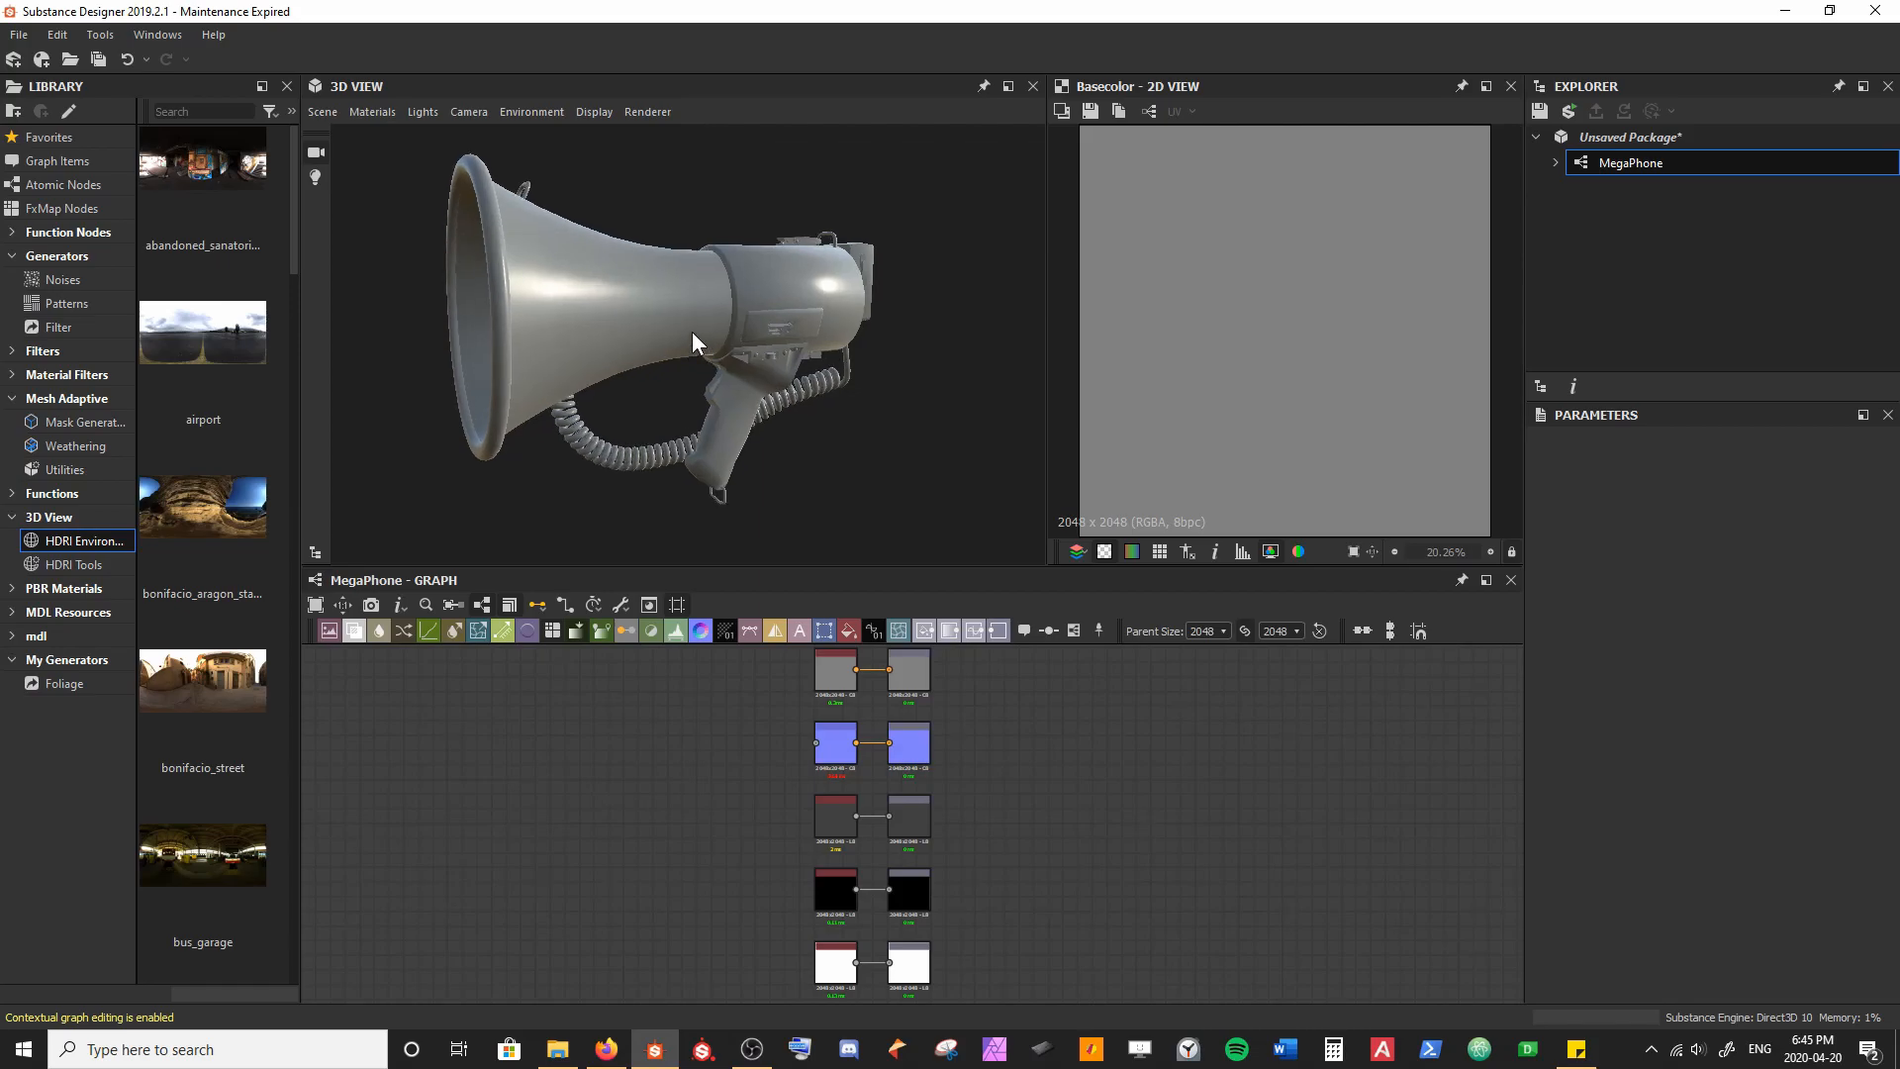
ctrl+shift+right_drag(894, 368, 841, 382)
drag(841, 382, 900, 394)
drag(660, 364, 643, 365)
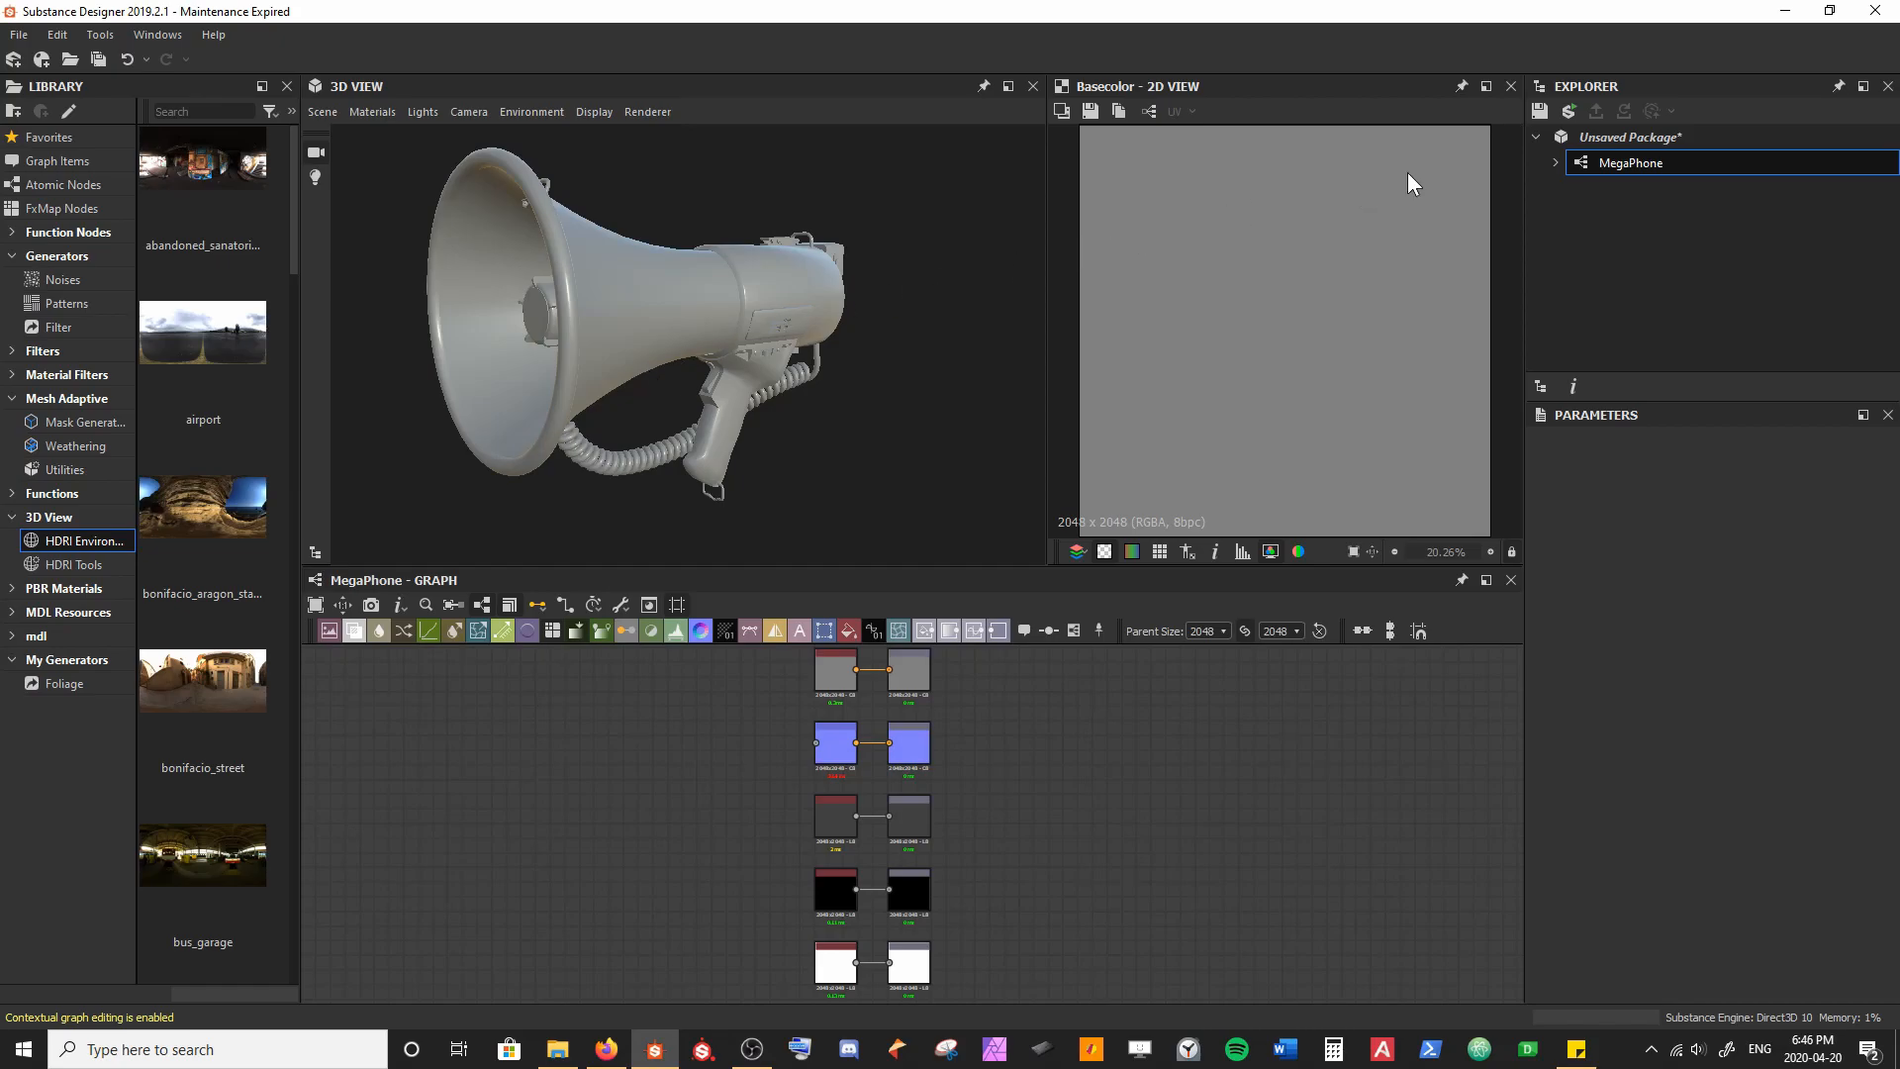
Step: View the unsaved package's import options, then look through the Mesh Maps folder and return to ##MegaPhoneGumroad
right_click(1624, 132)
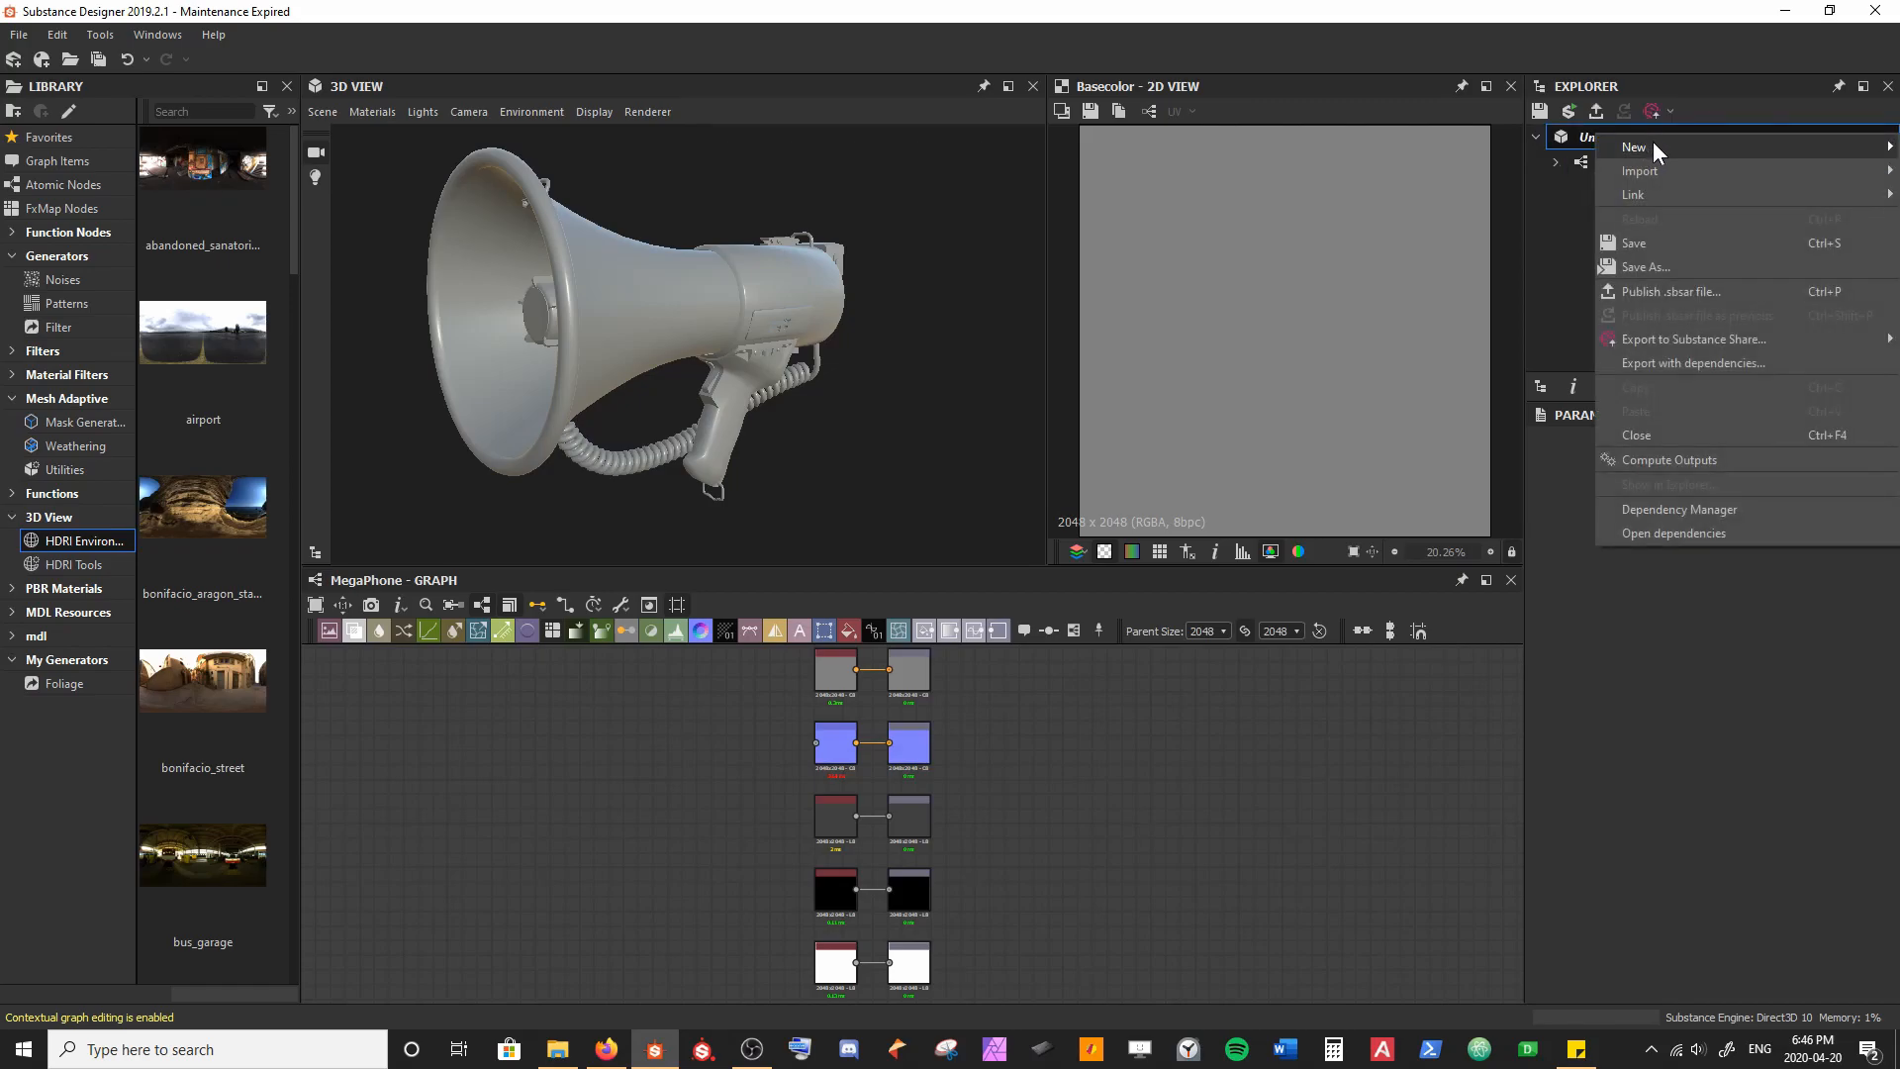
mouse_move(1667, 171)
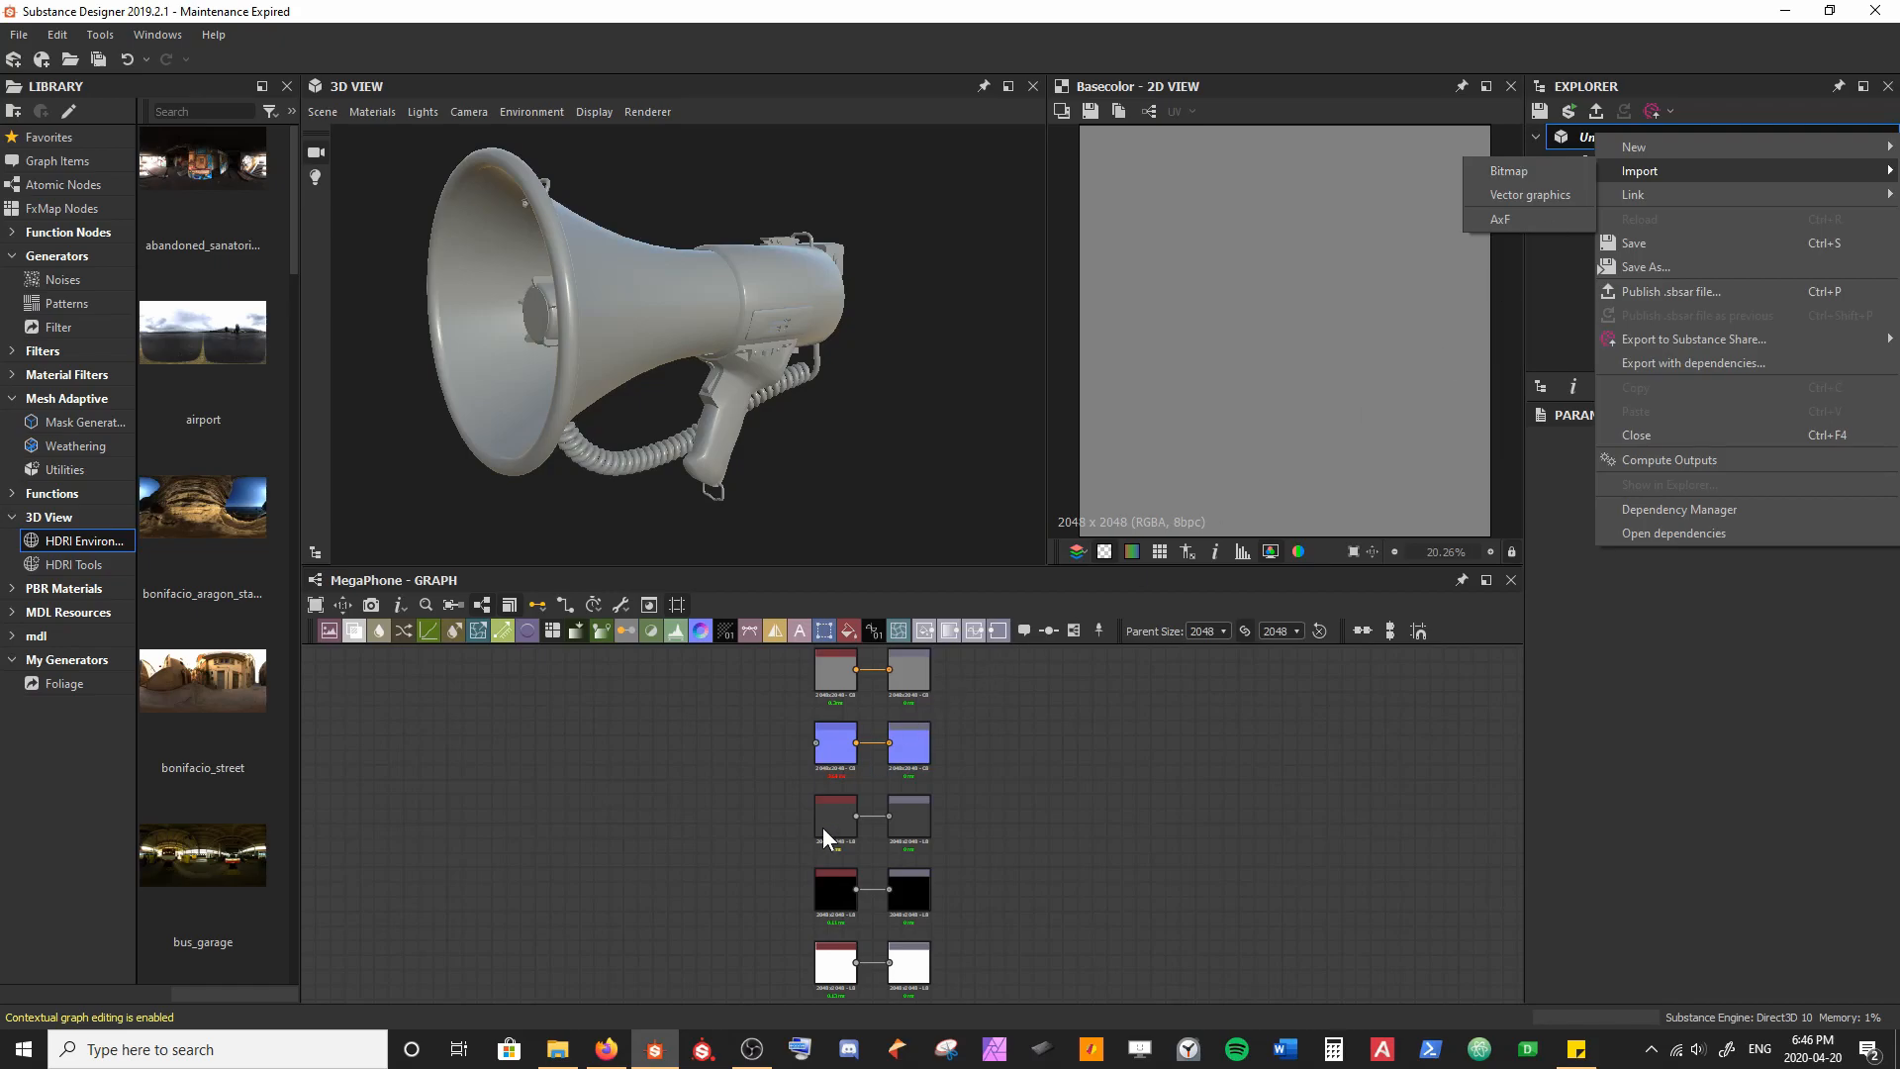
click(572, 1050)
drag(1344, 232, 812, 230)
double_click(722, 351)
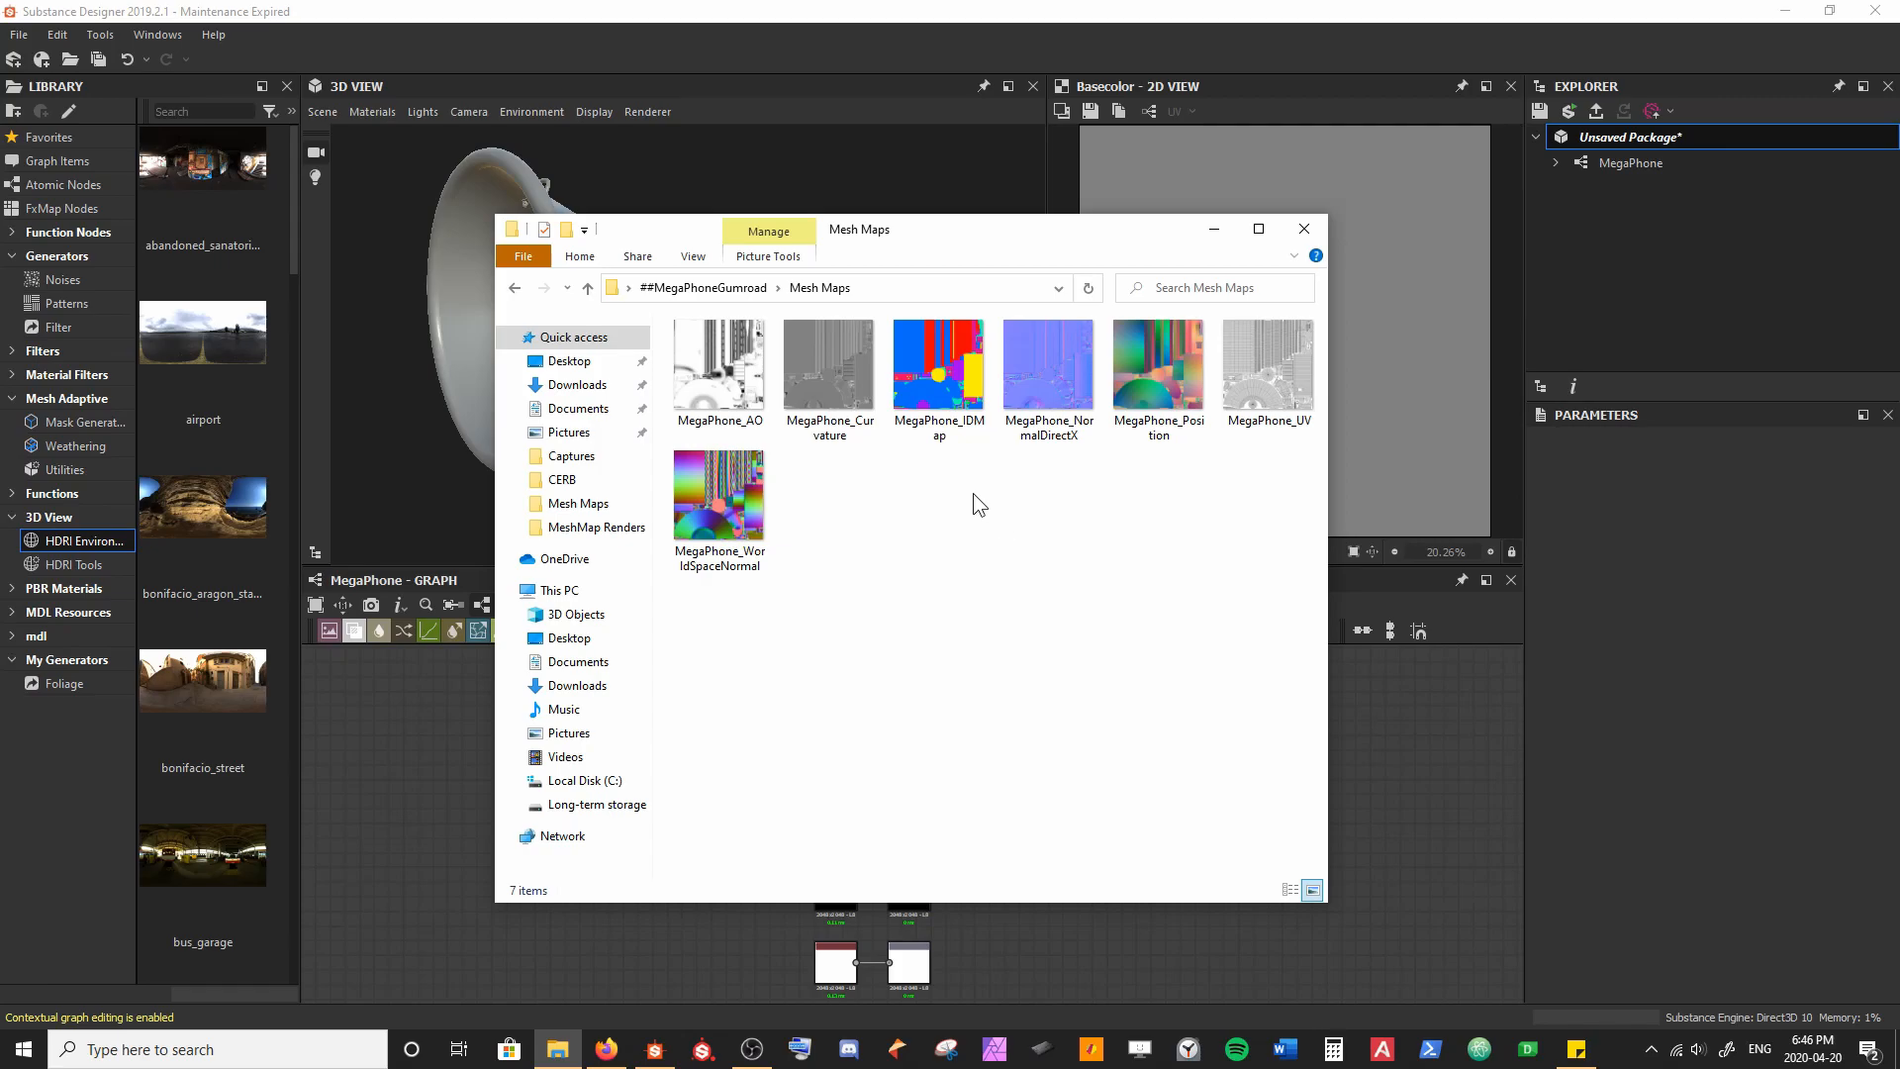
click(700, 289)
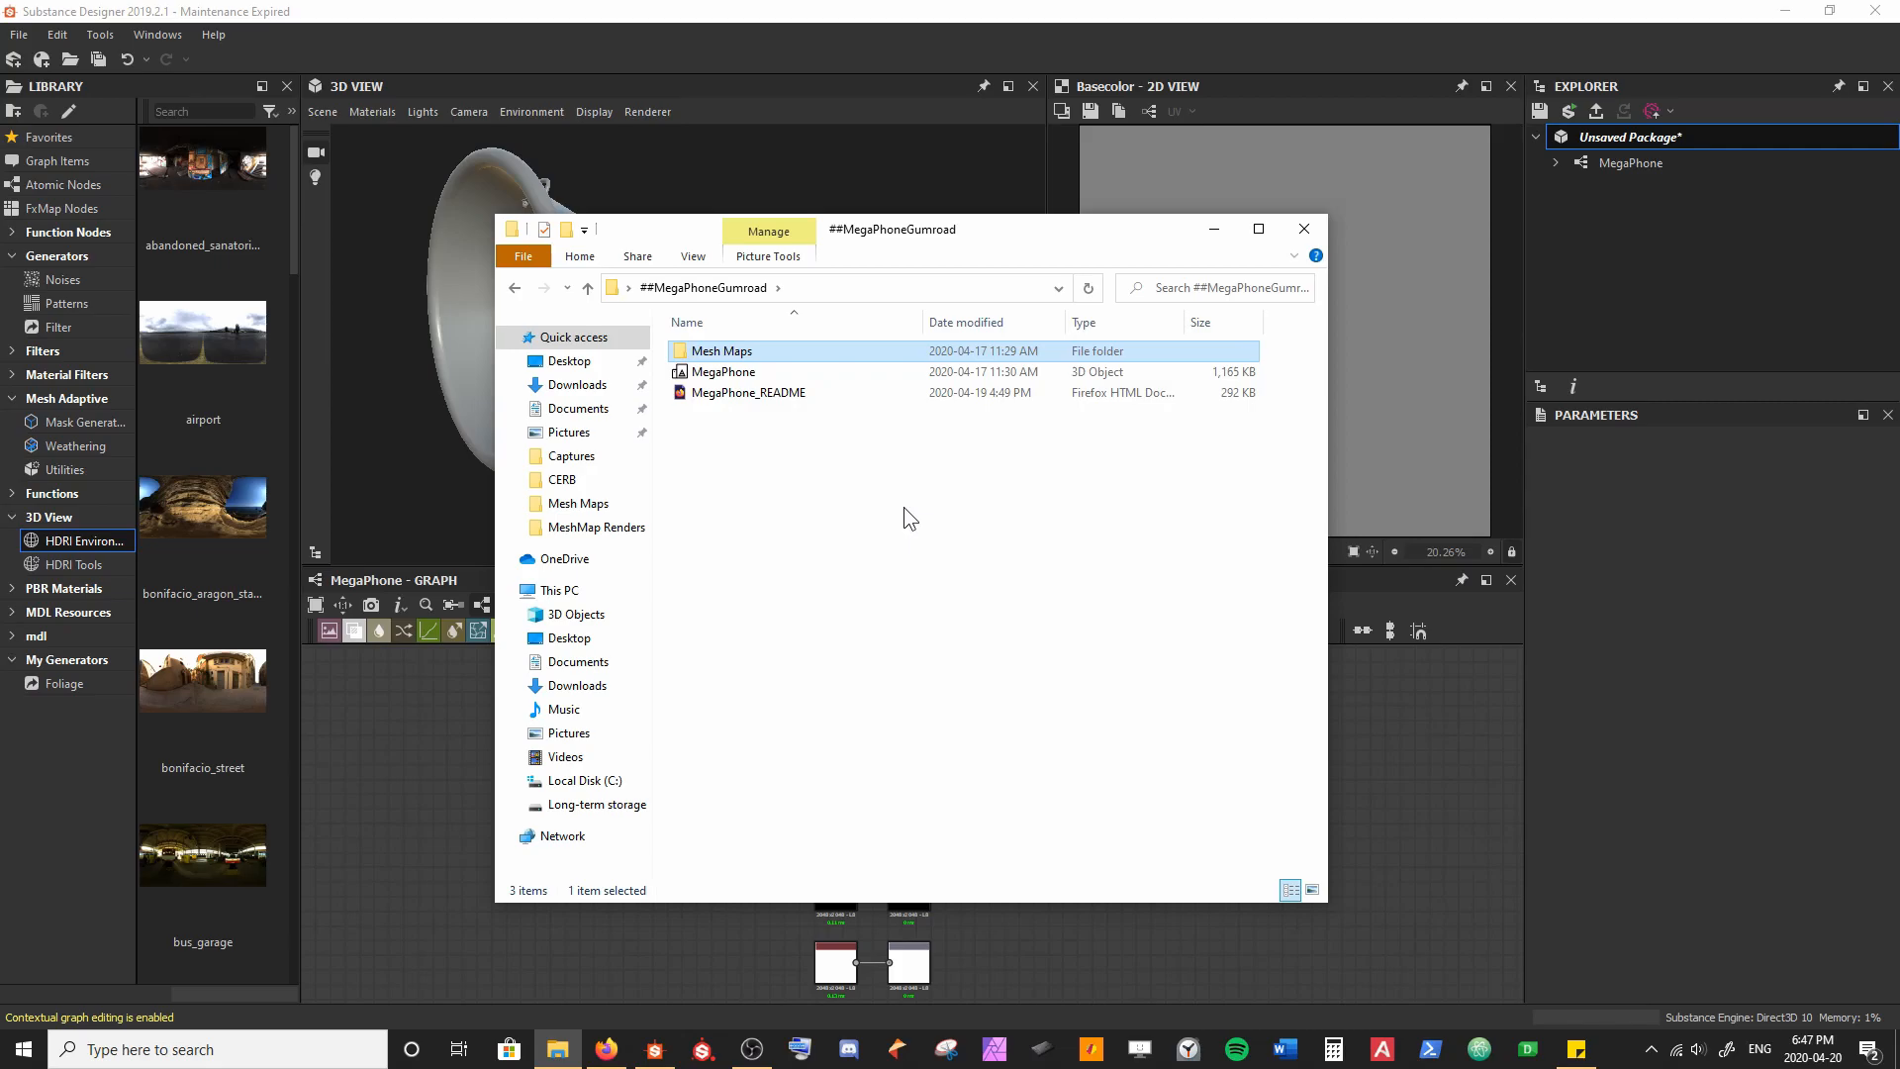
Step: Check the unsaved package's resource link options and reopen the Mesh Maps folder in File Explorer
right_click(1645, 141)
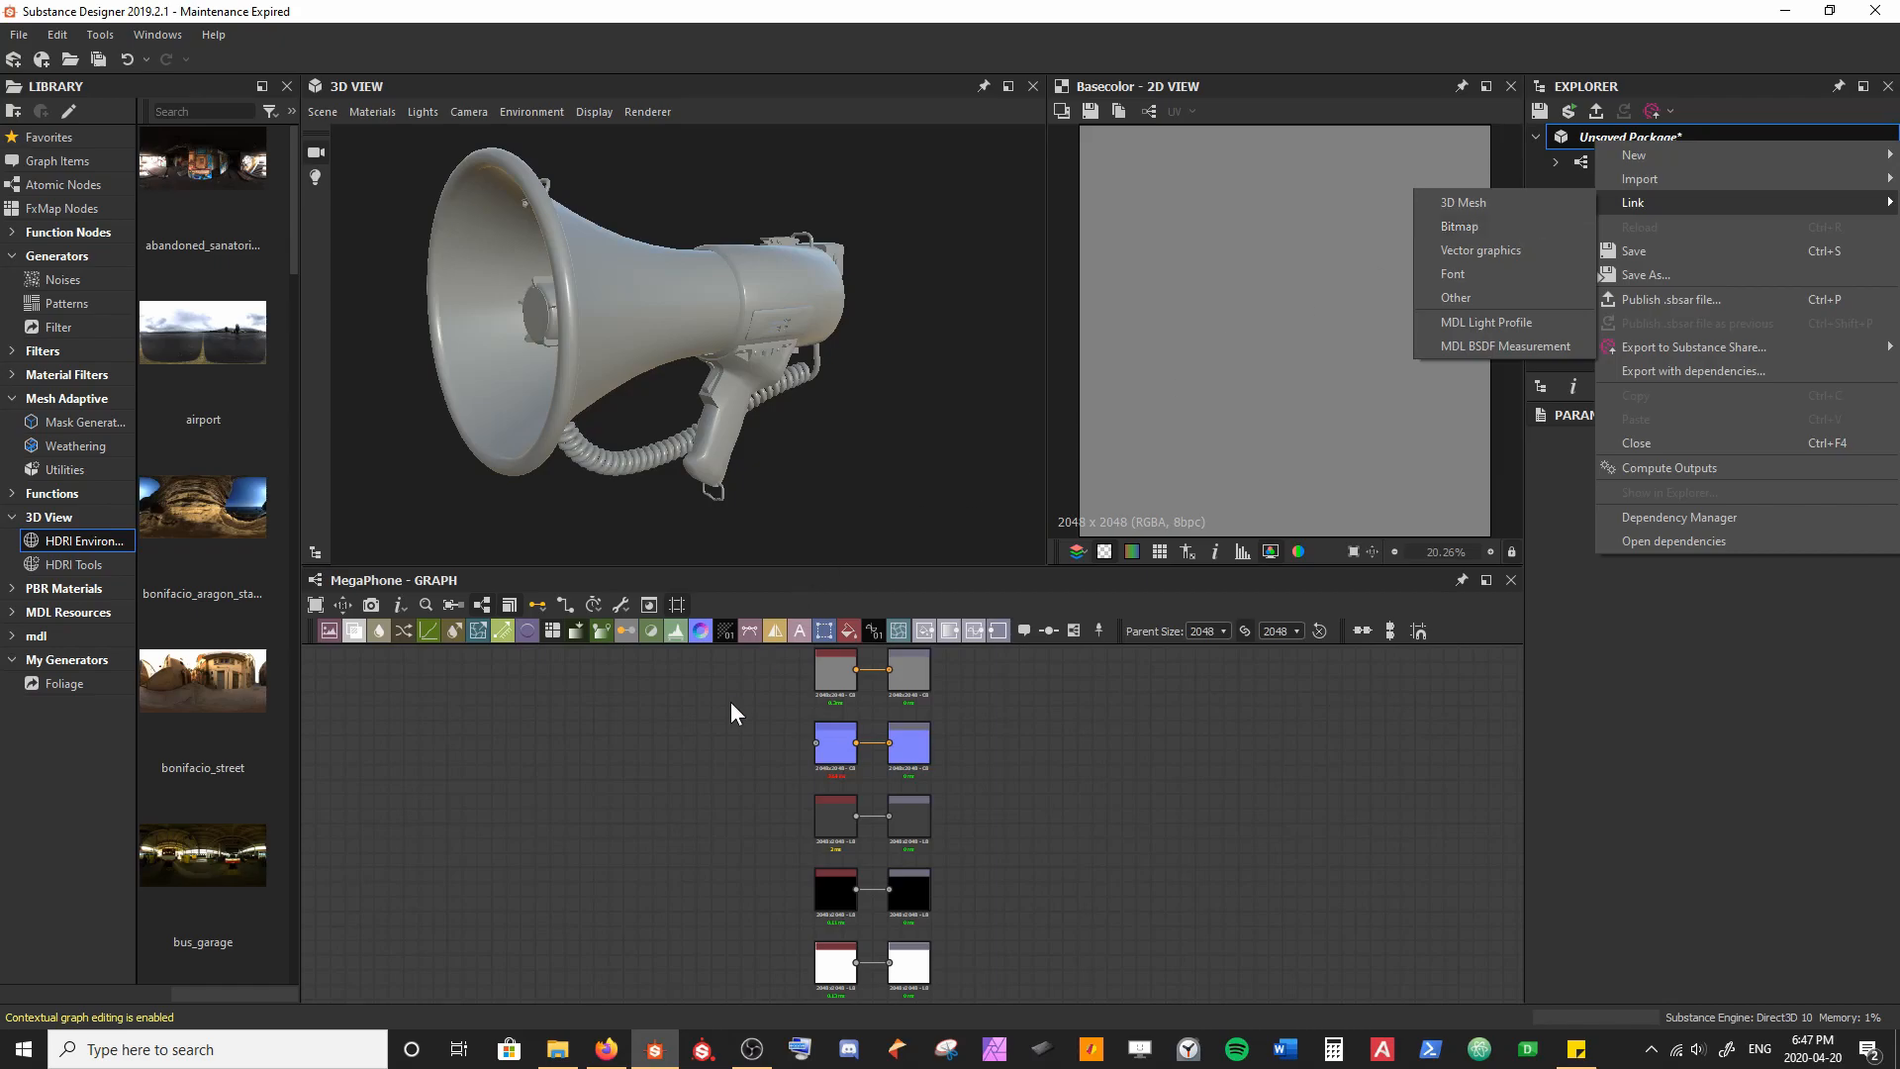
click(558, 1049)
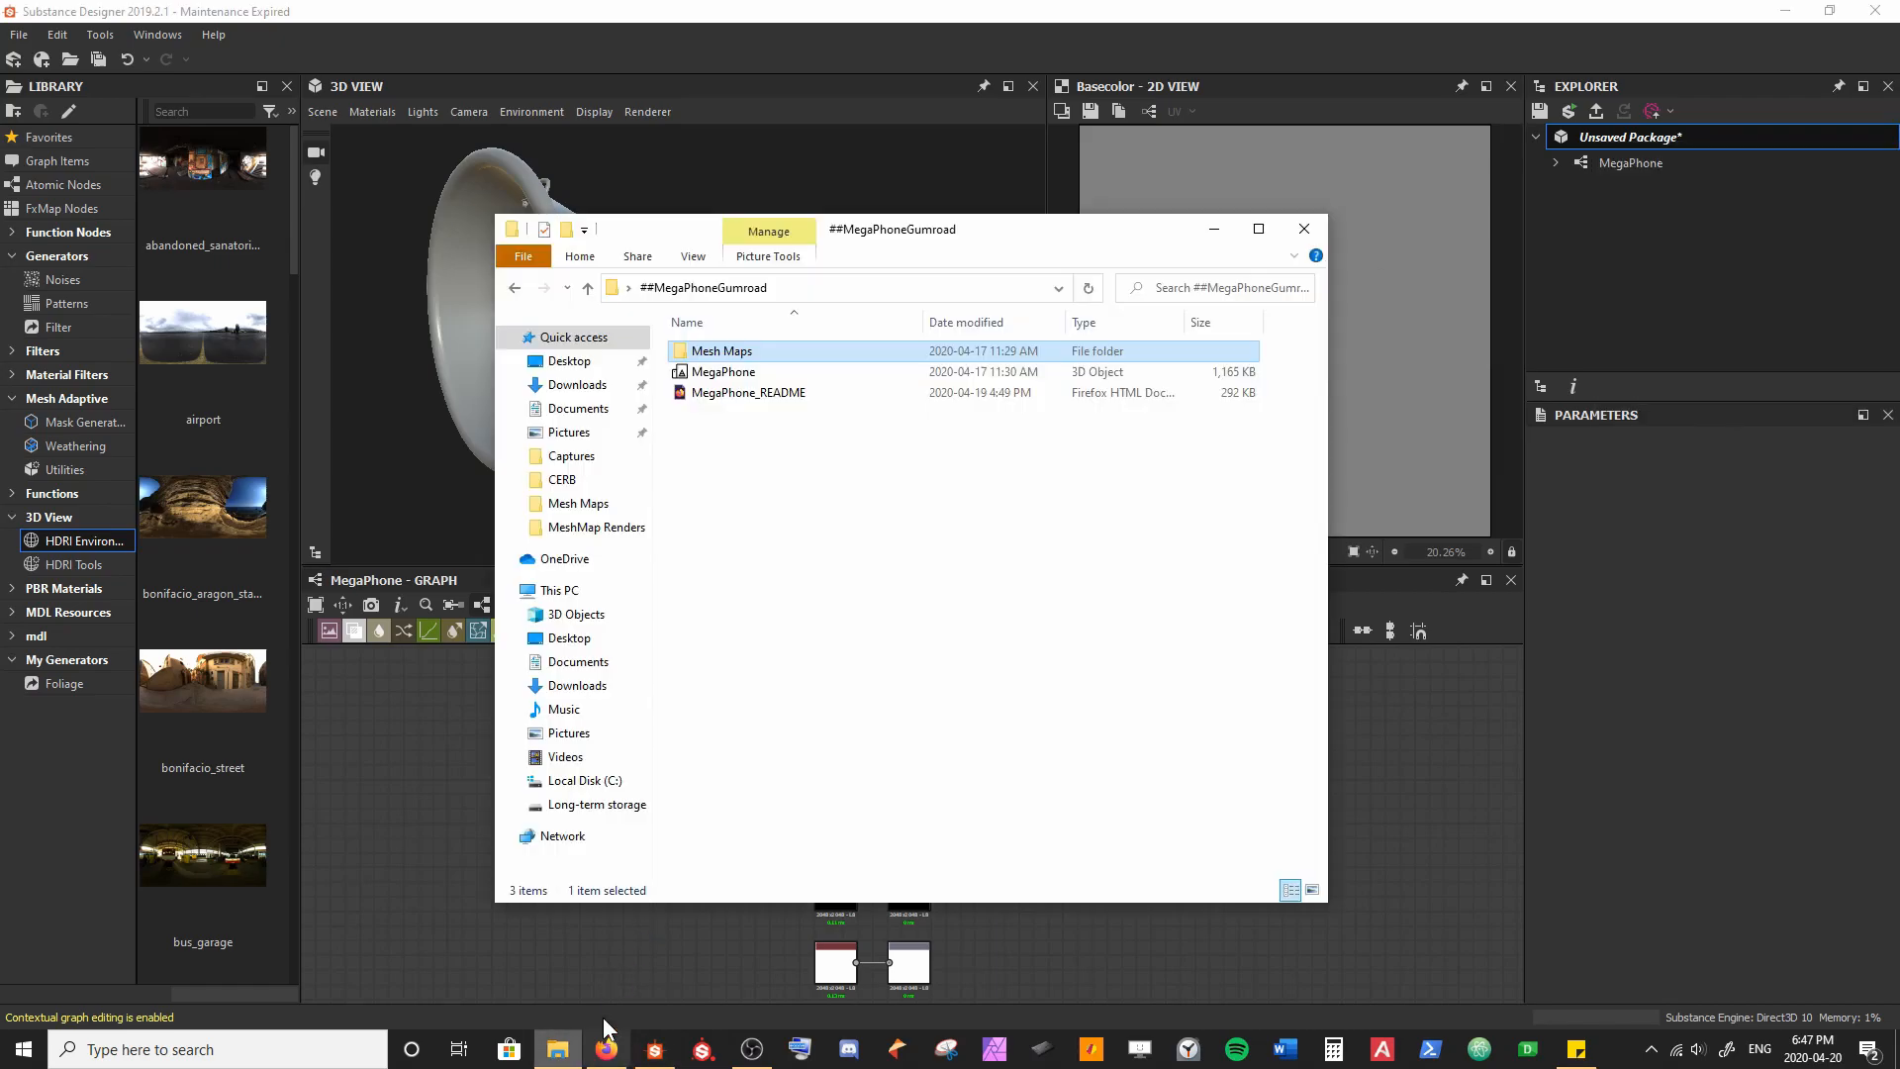
double_click(788, 348)
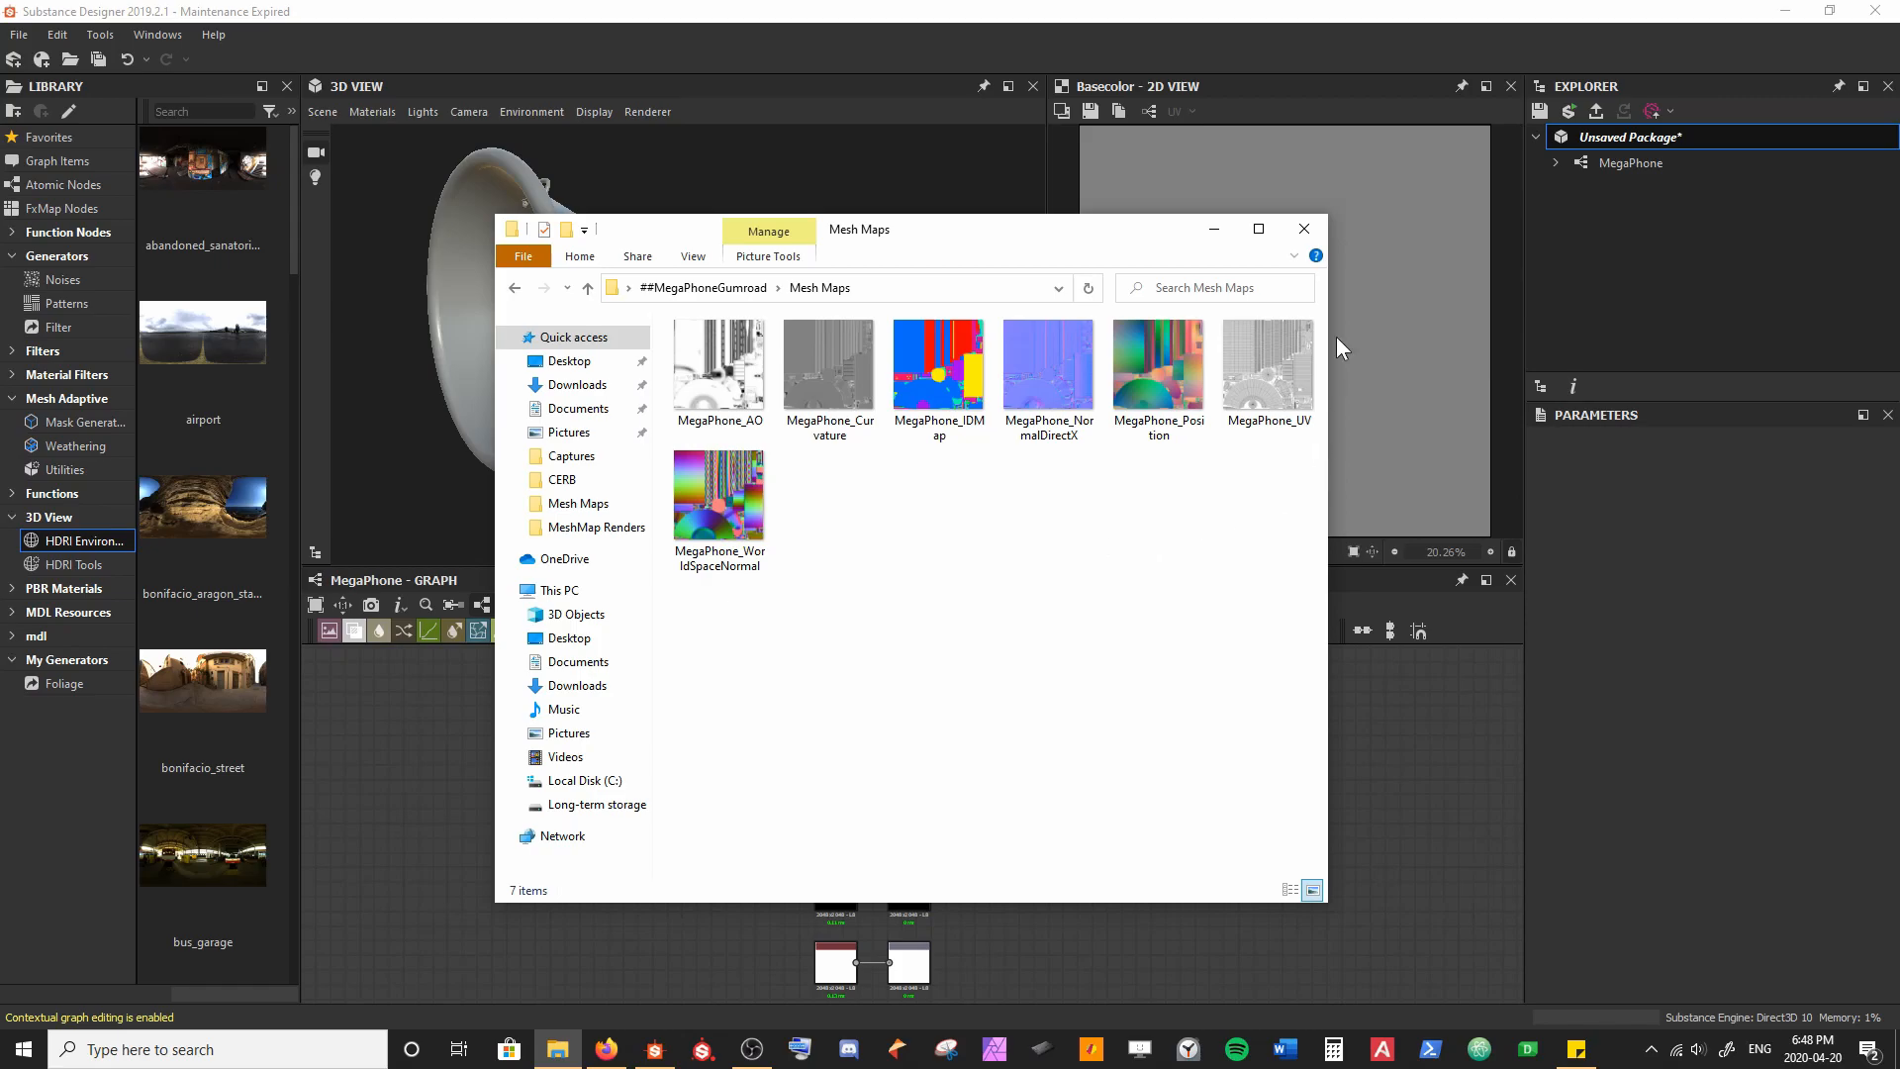
Step: Close the Mesh Maps folder window and open the file selection for linking a bitmap to the unsaved package
click(1307, 226)
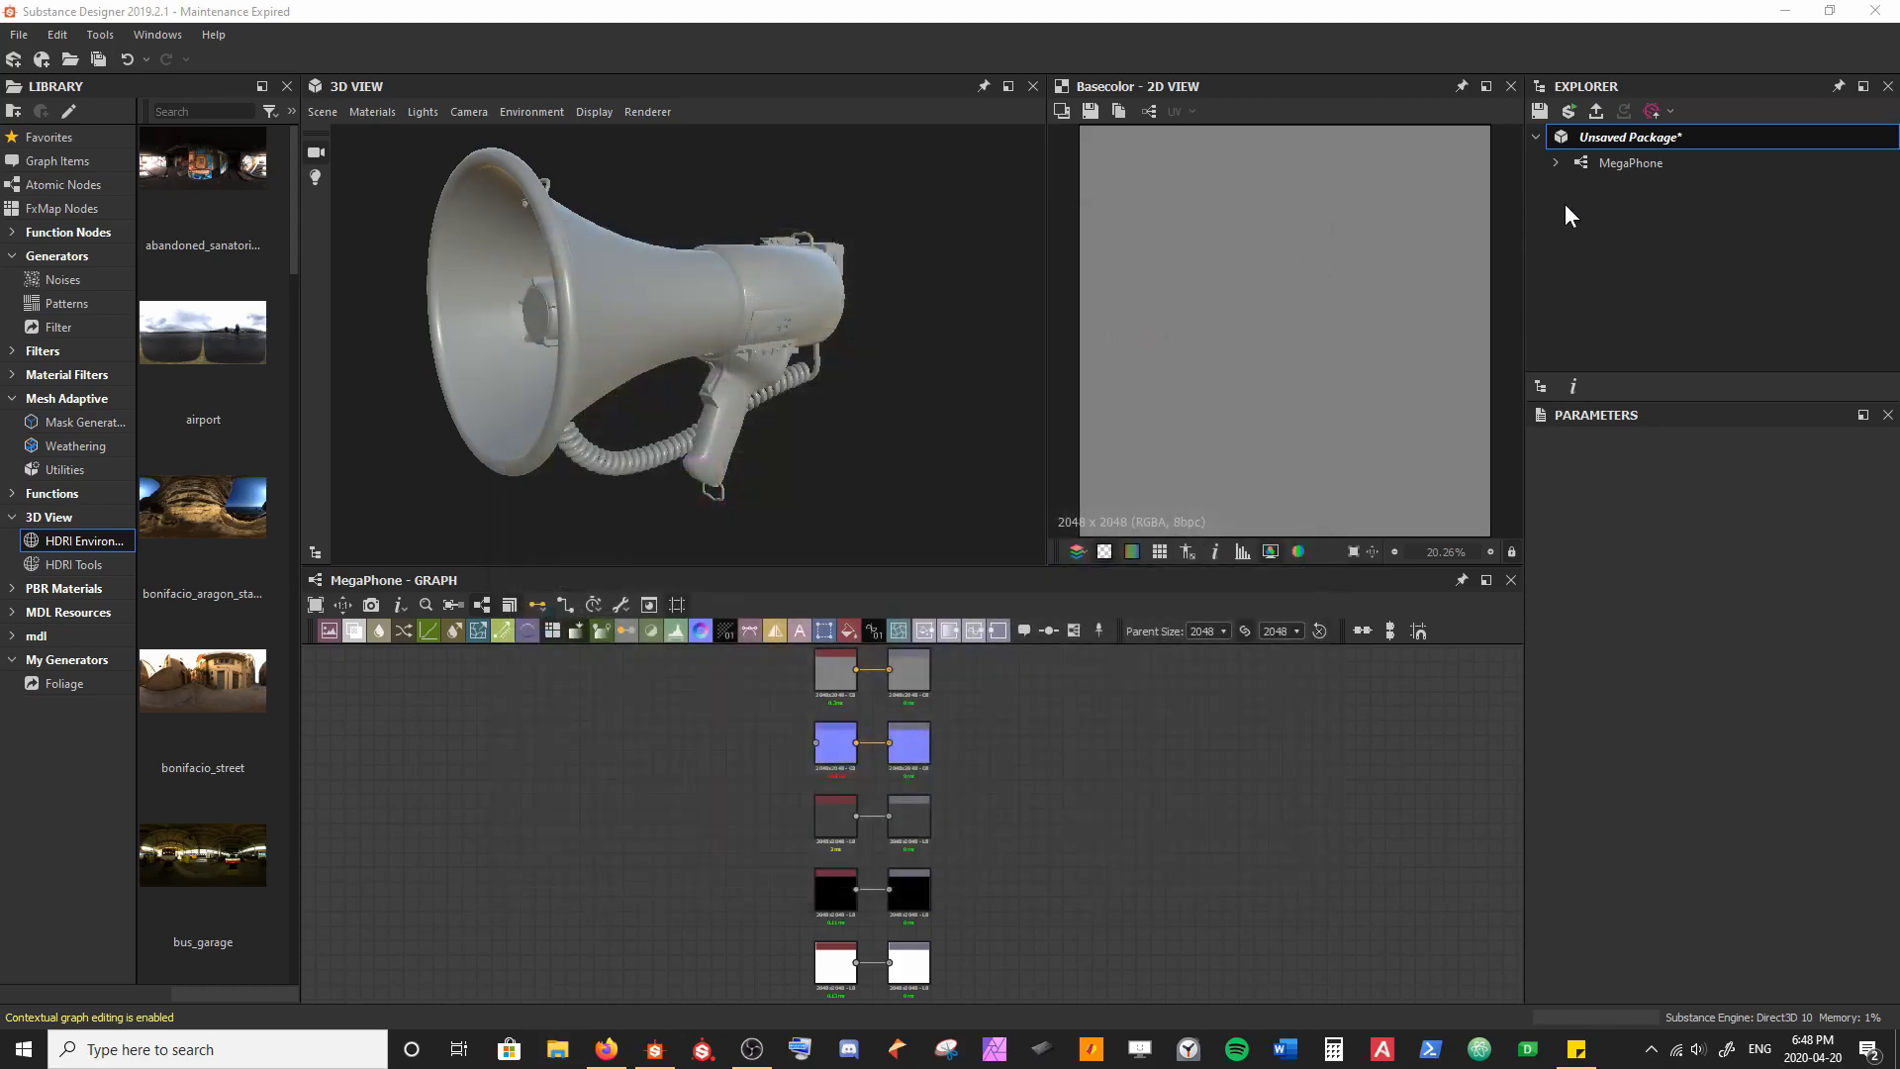
right_click(1616, 142)
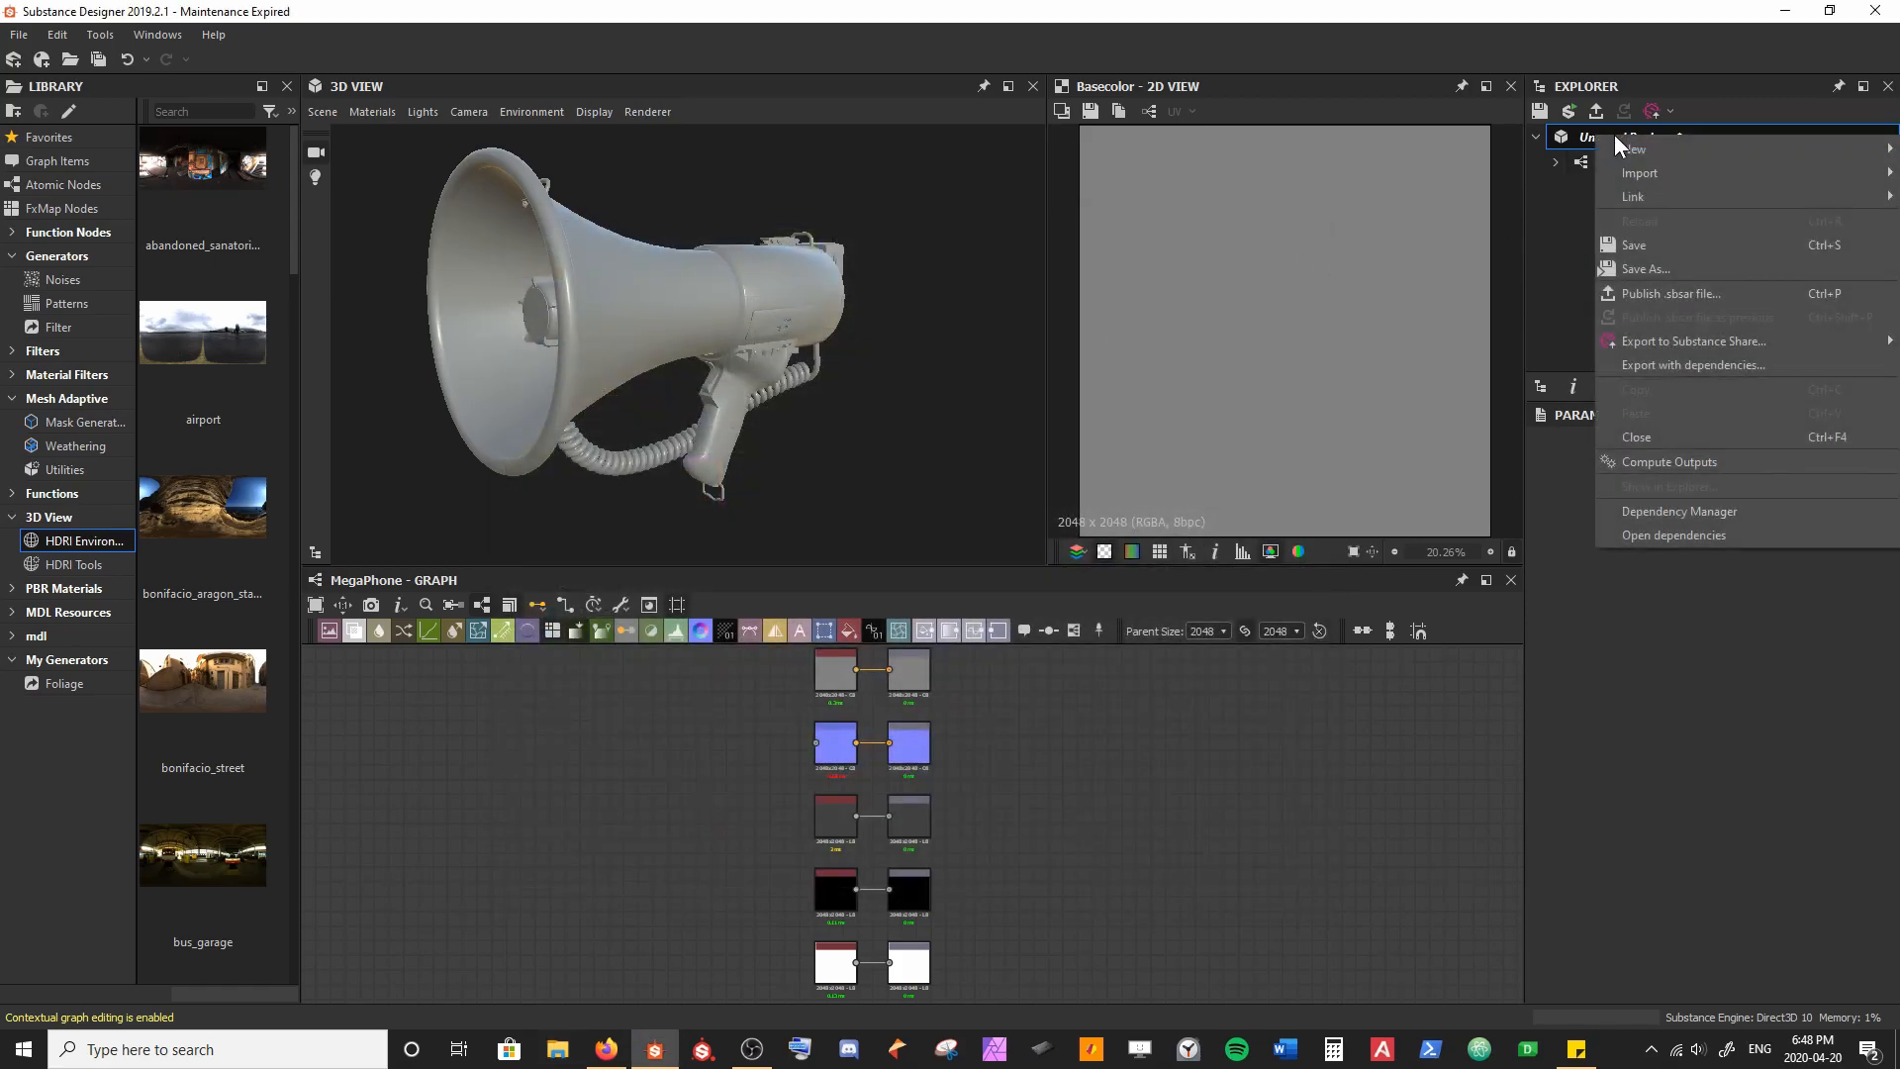
mouse_move(1635, 194)
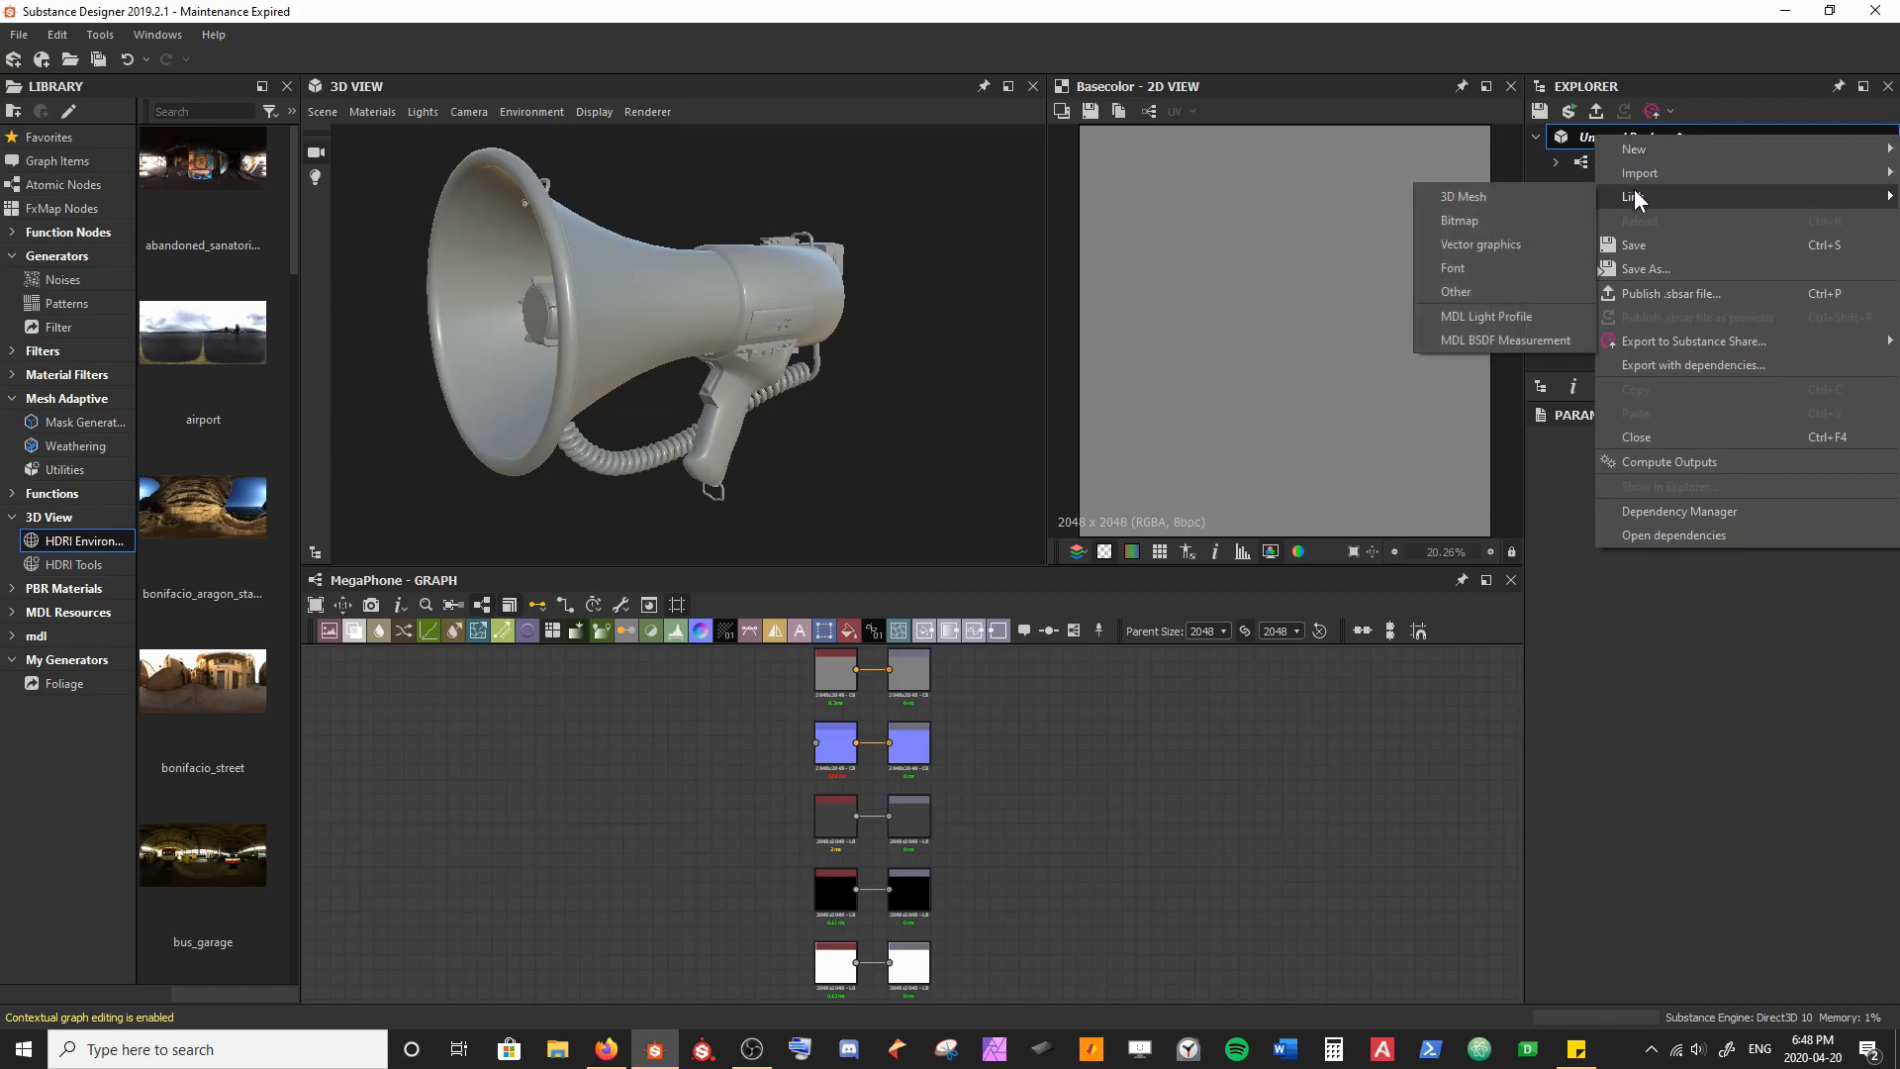
click(1559, 220)
drag(527, 40, 673, 118)
scroll(247, 366, up, 2)
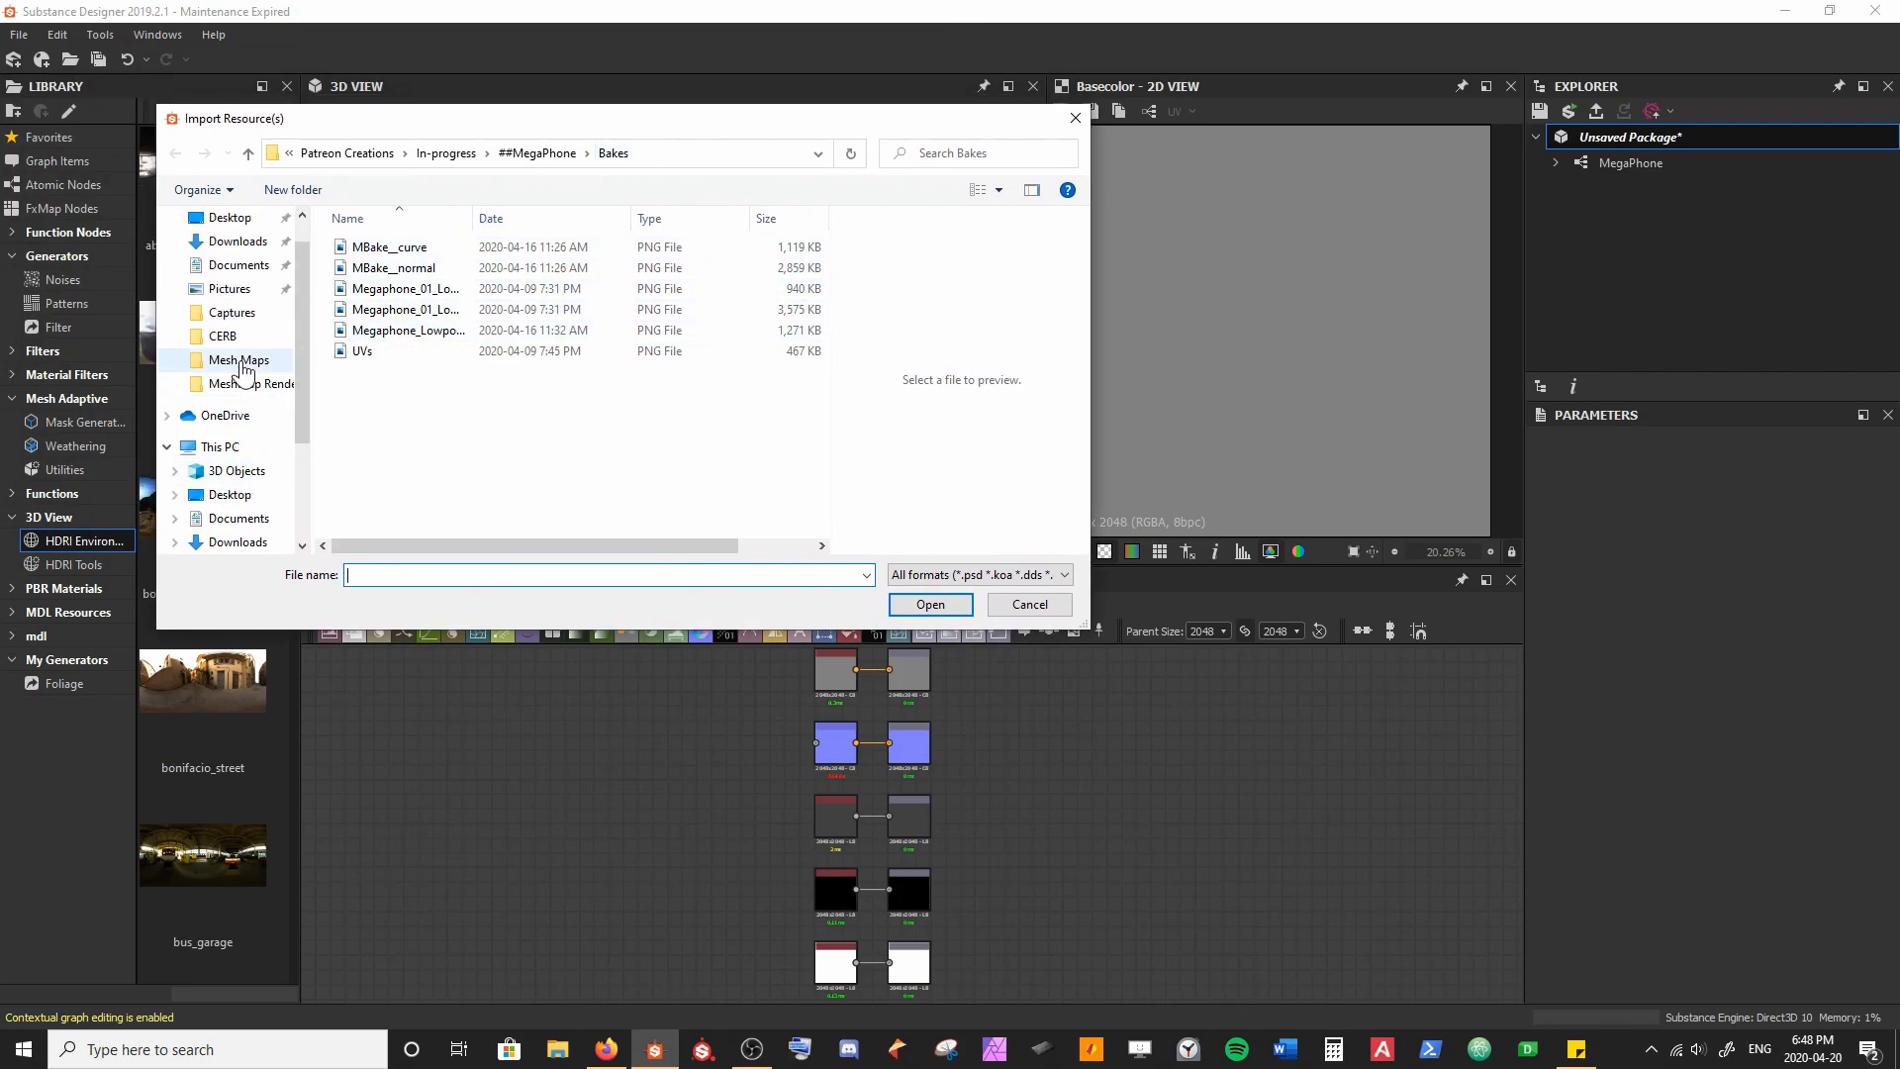
Step: Link the MegaPhone_AO bitmap from the Mesh Maps folder inside the desktop's ##MegaPhoneGumroad folder
click(242, 362)
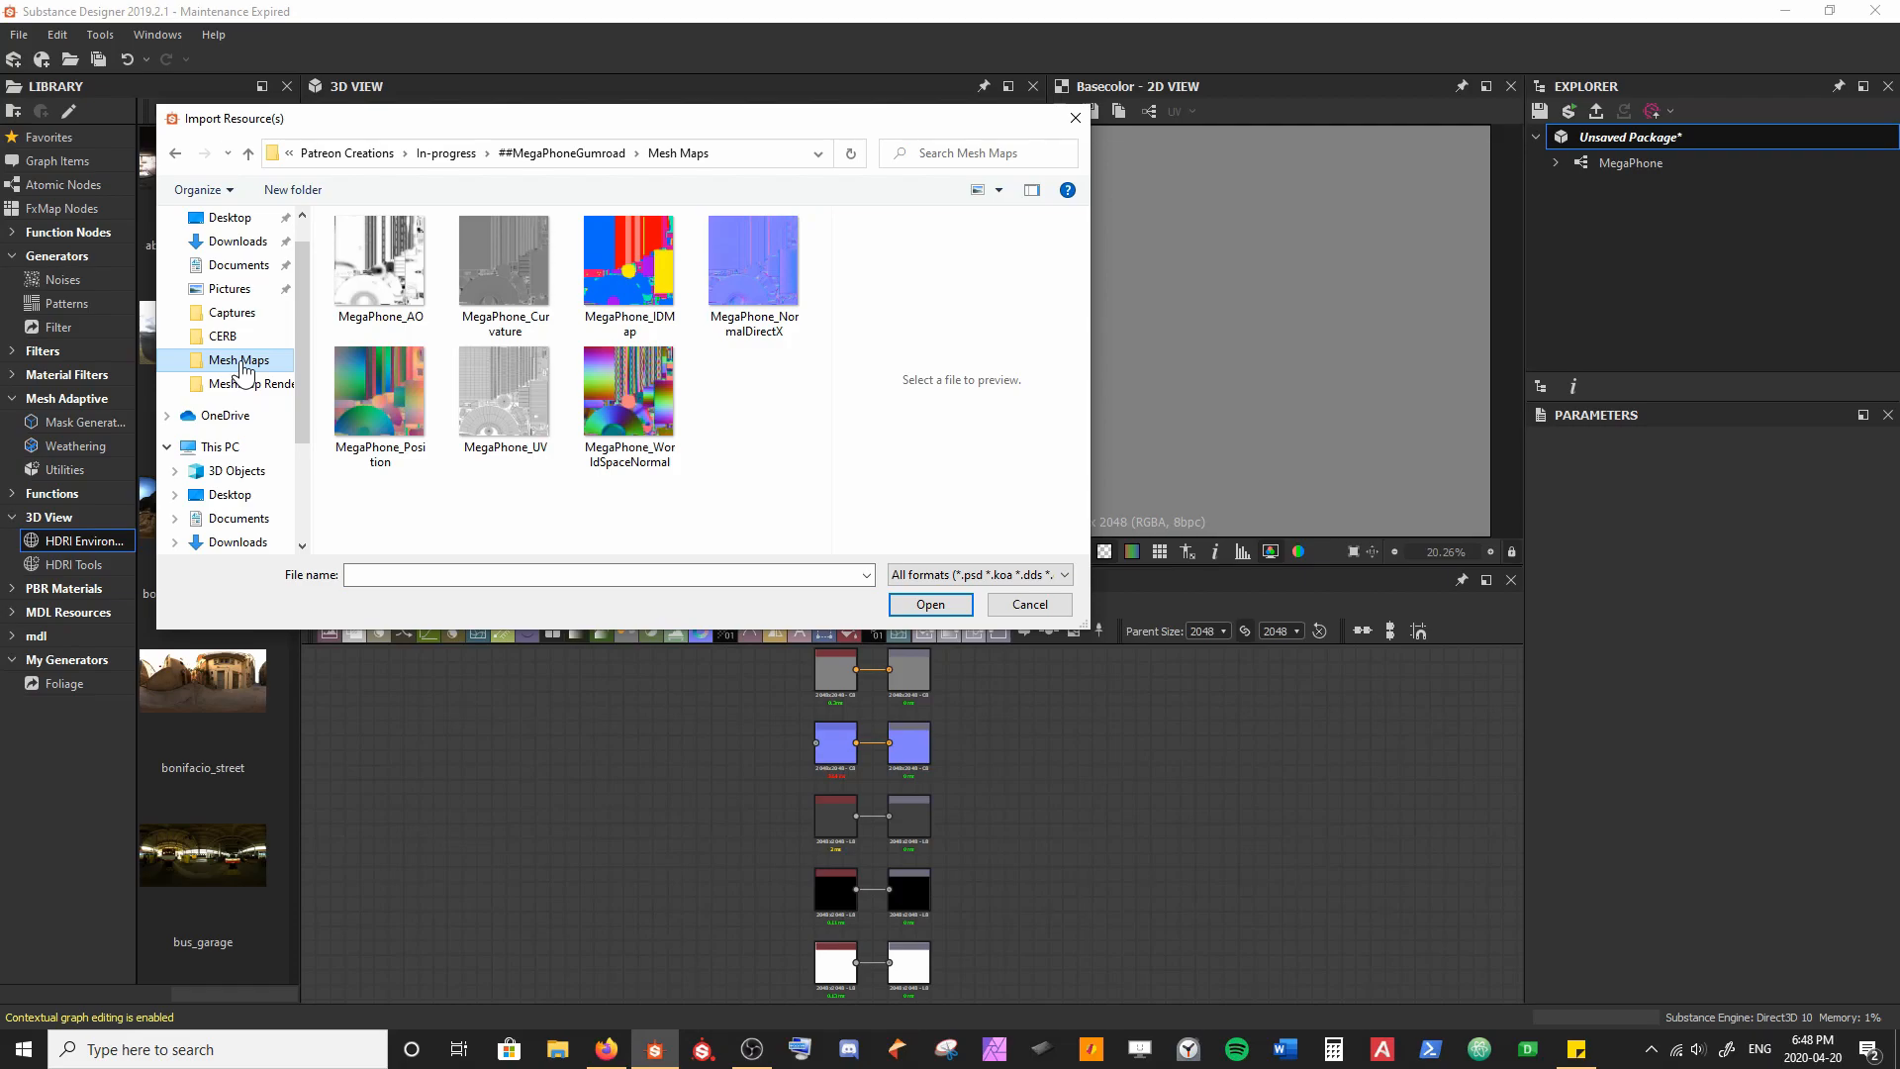
scroll(242, 366, down, 3)
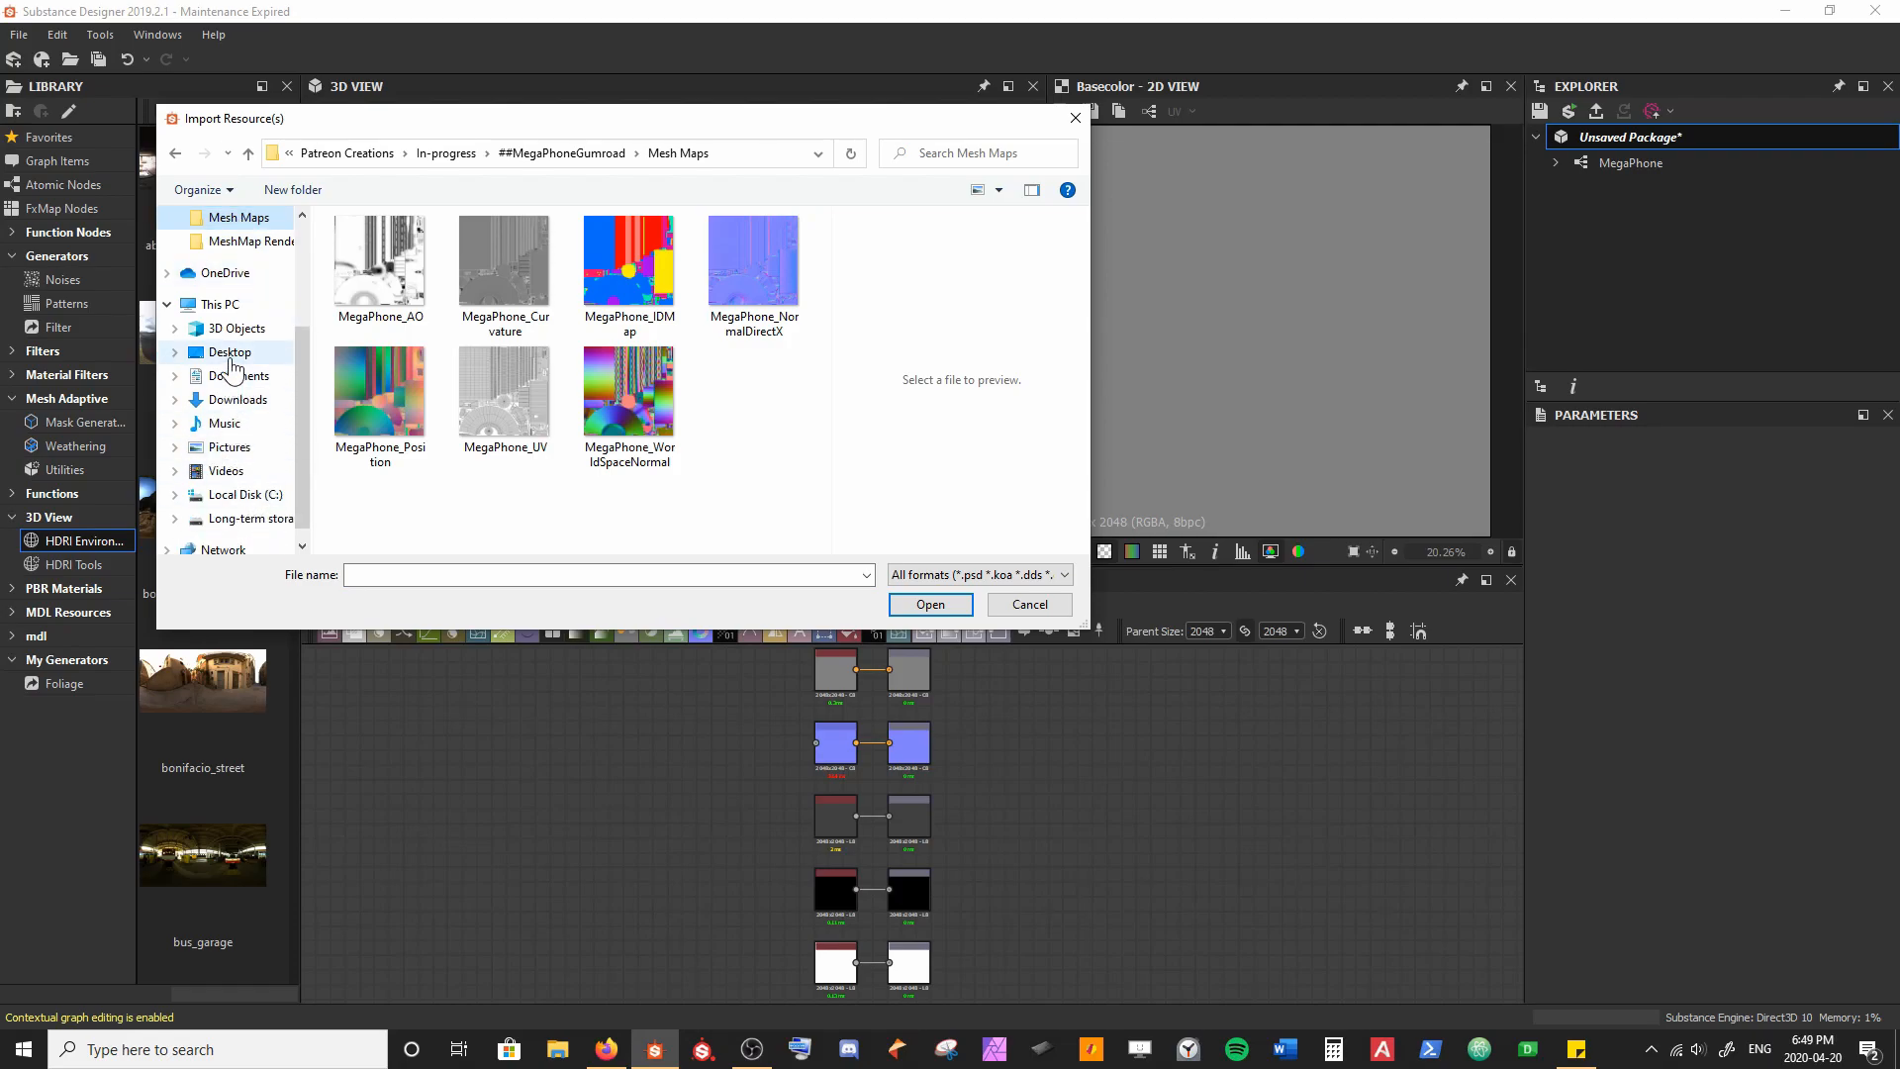
click(231, 358)
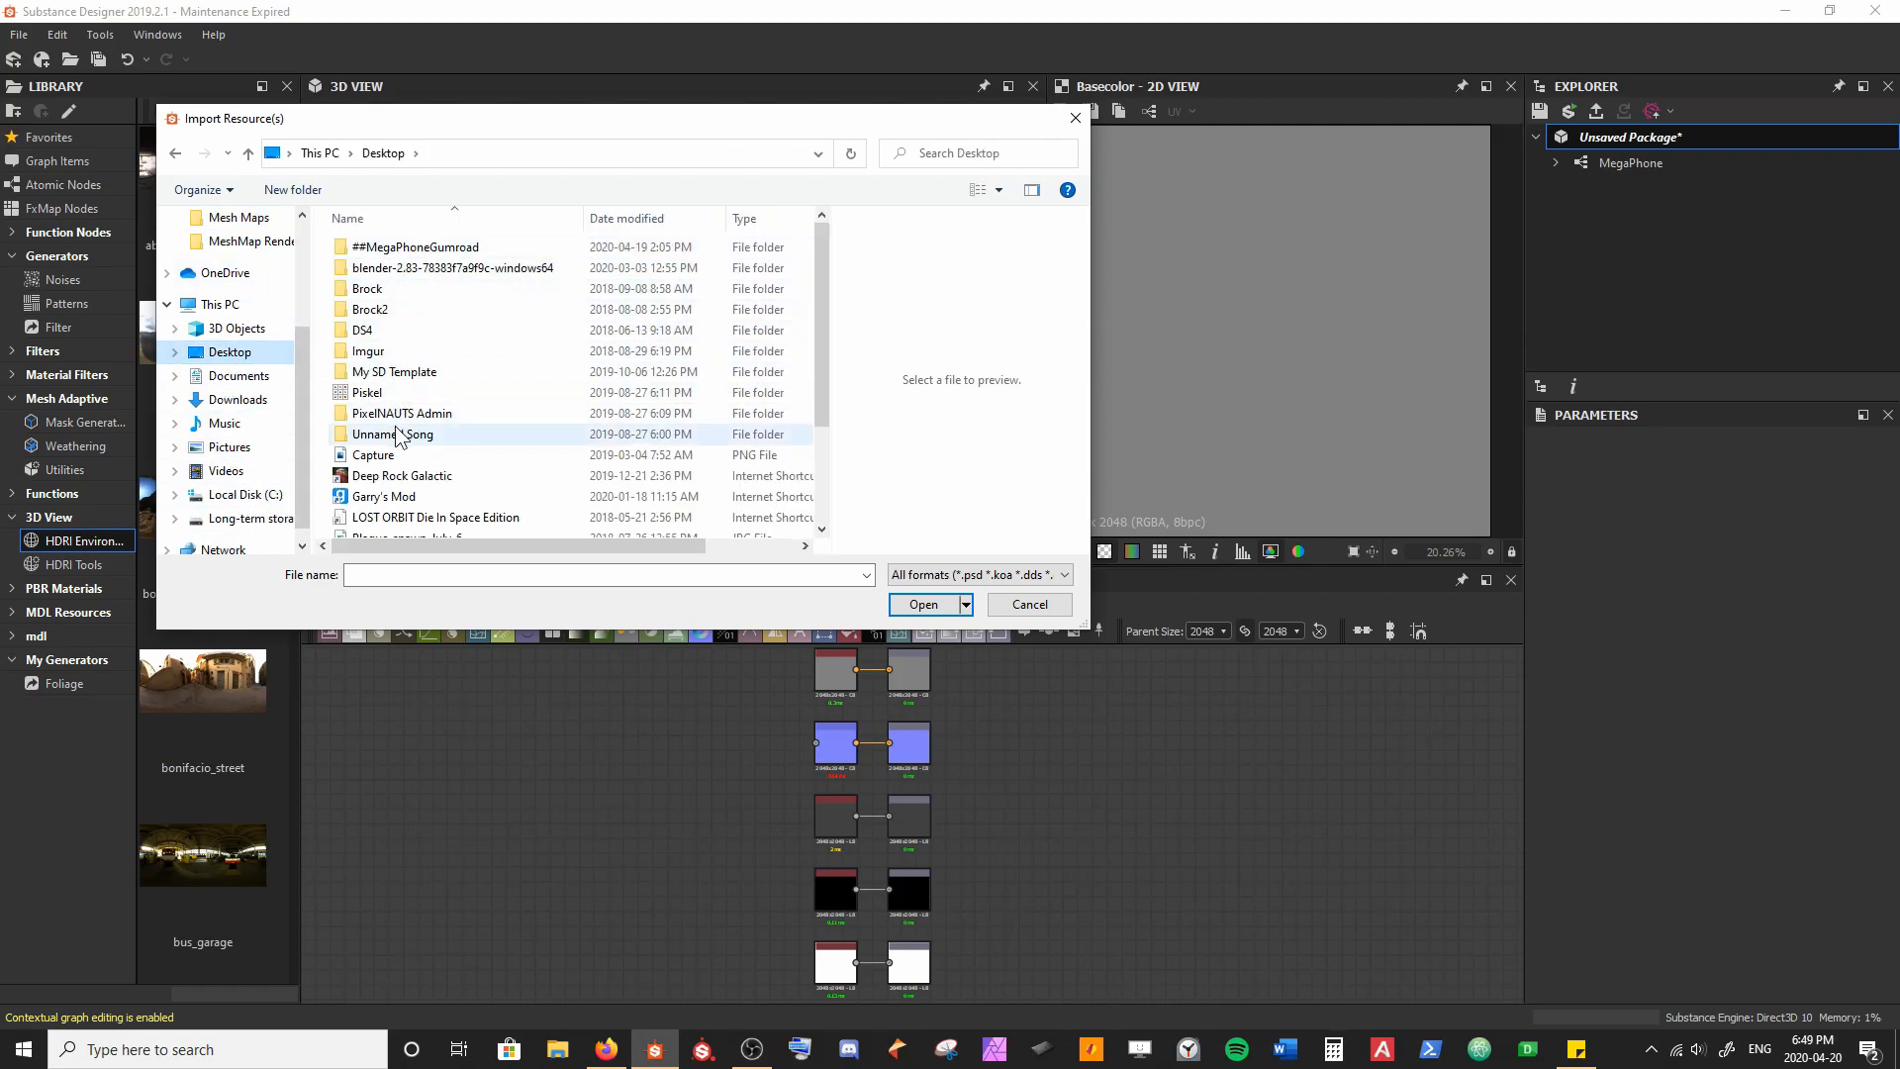
scroll(396, 435, down, 2)
scroll(401, 436, up, 2)
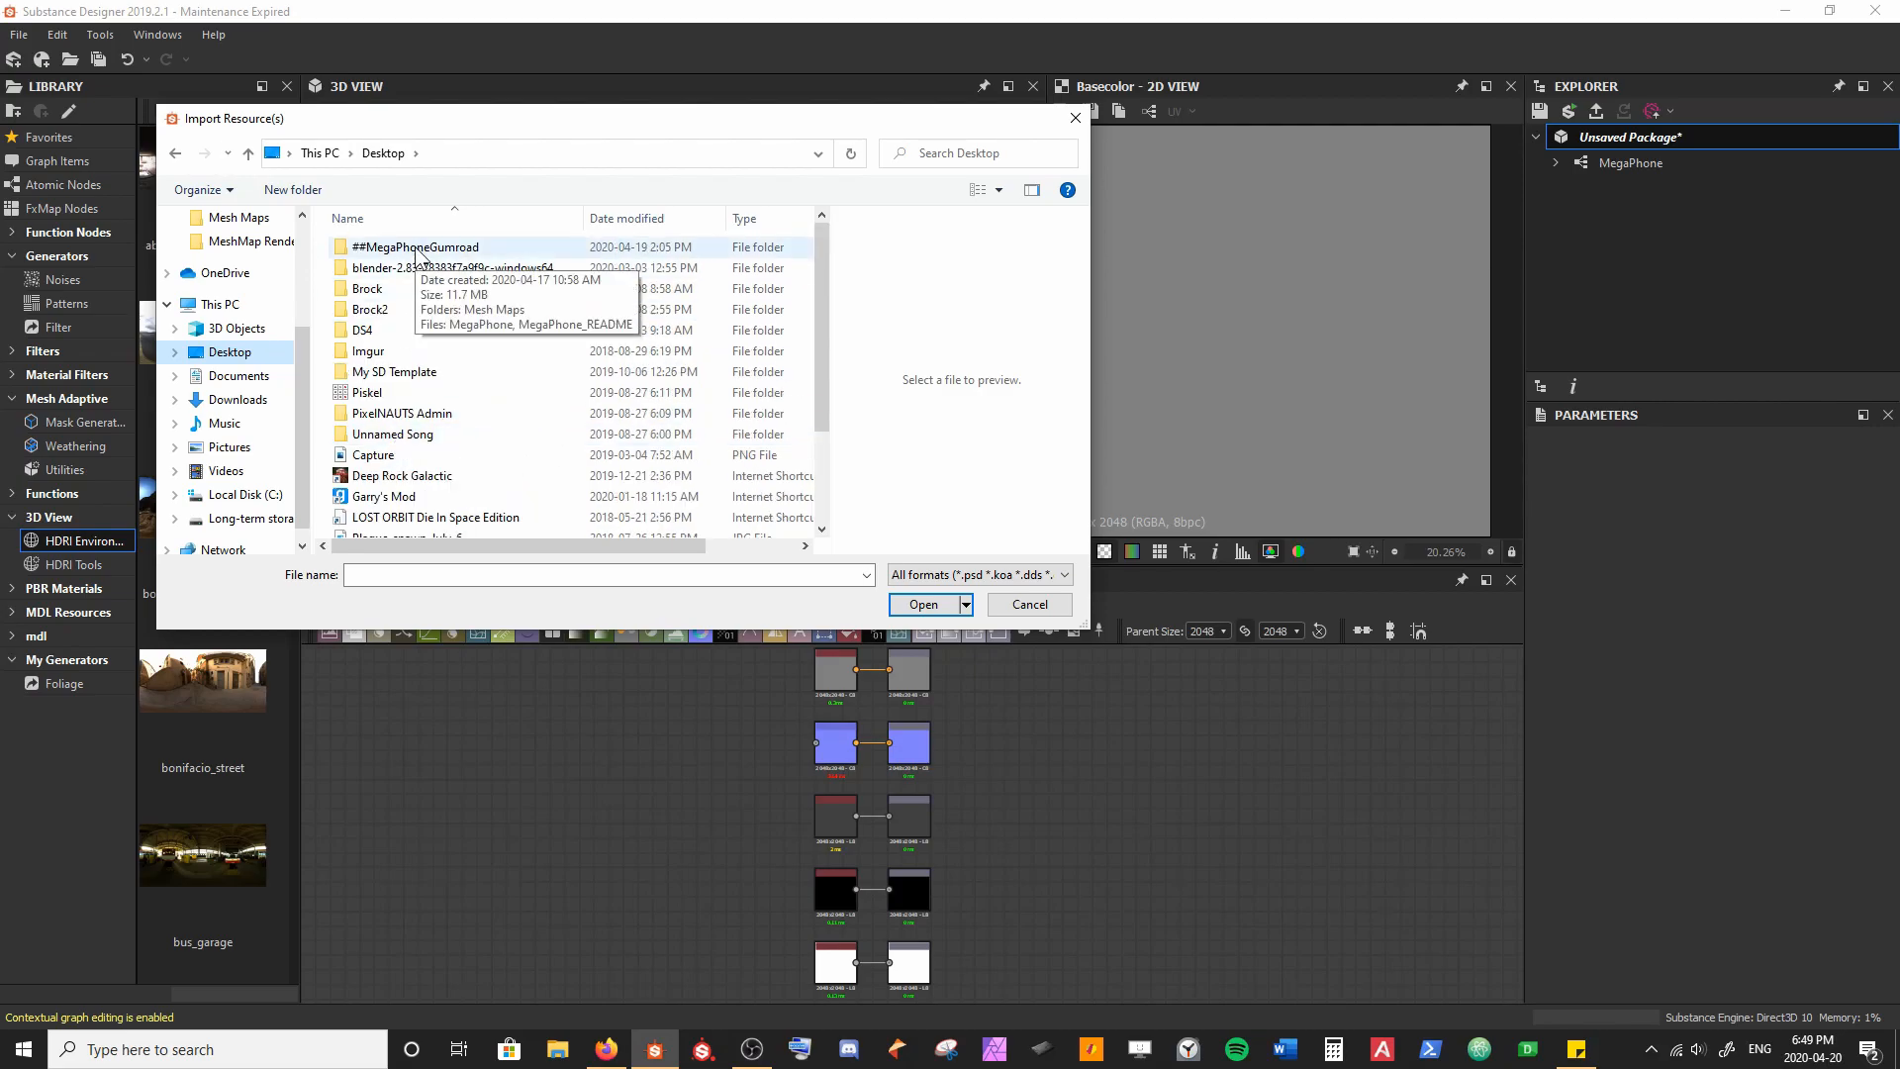
double_click(416, 248)
double_click(415, 248)
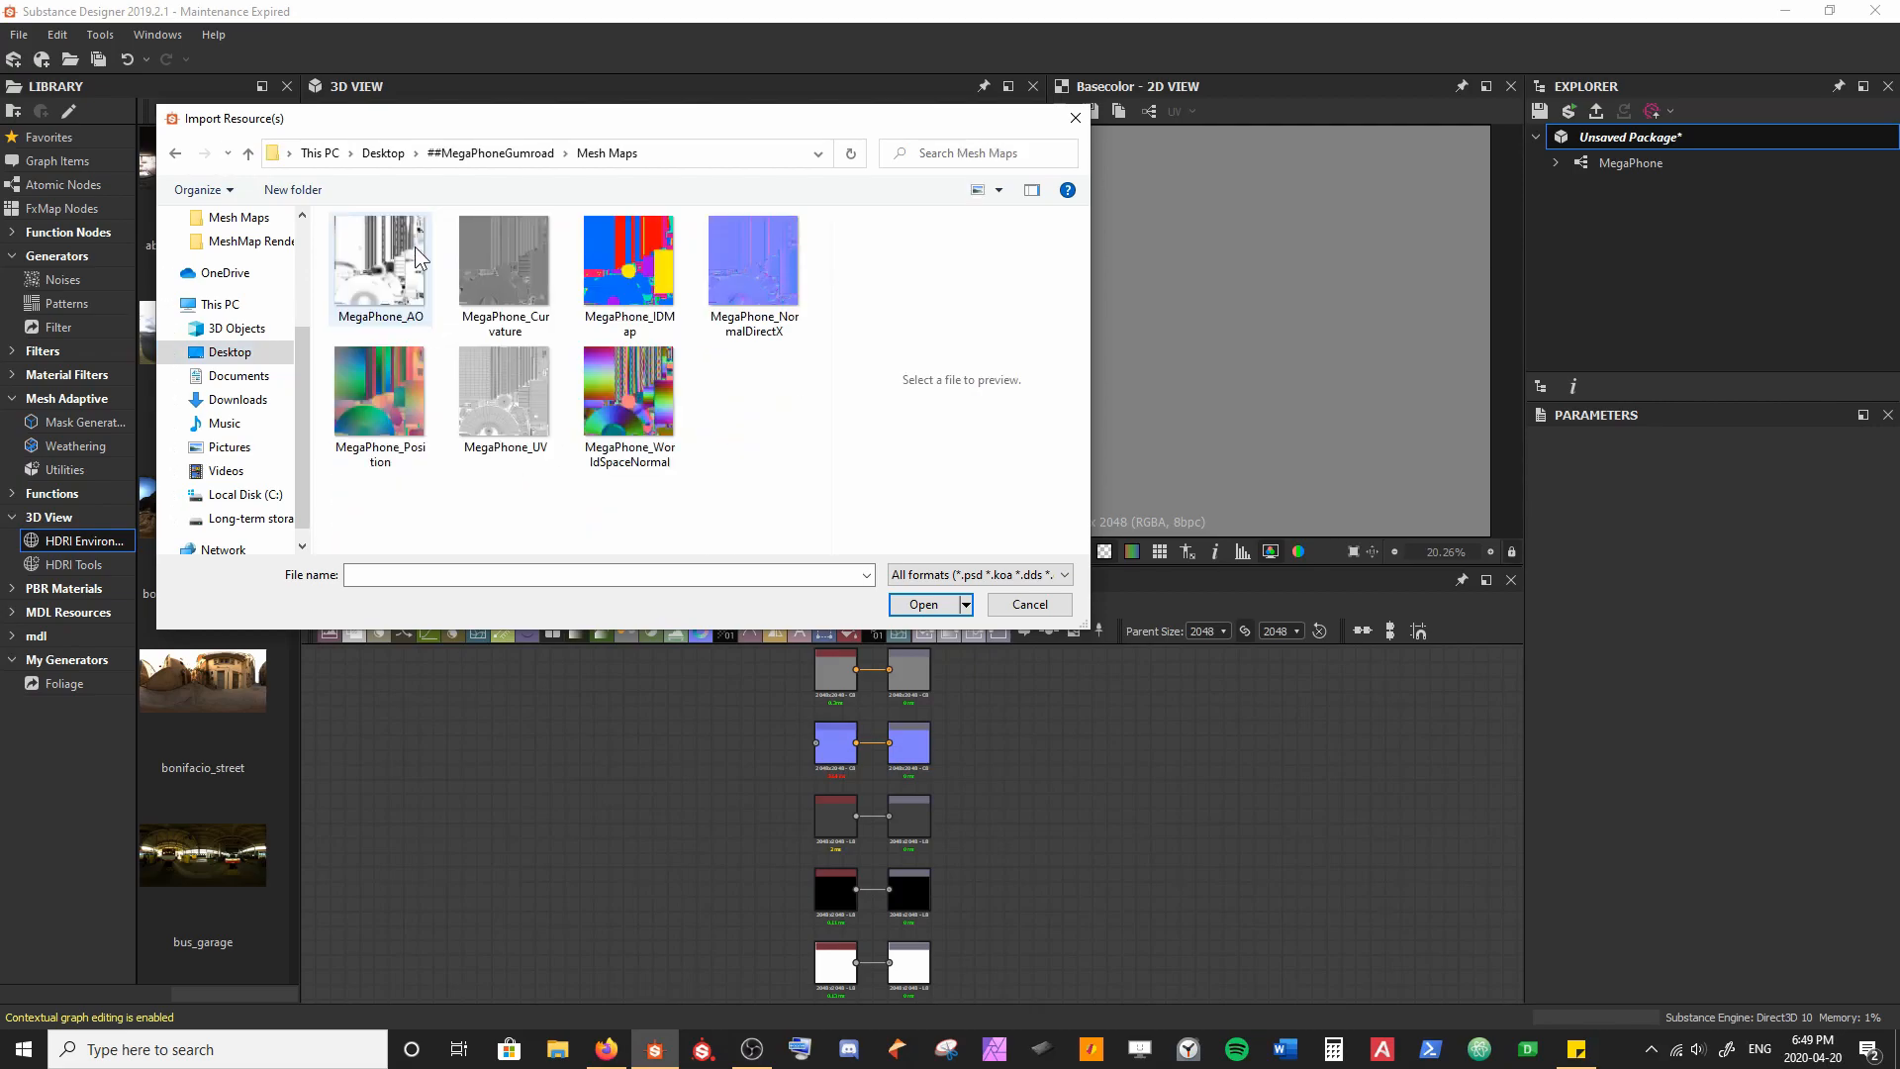
double_click(413, 247)
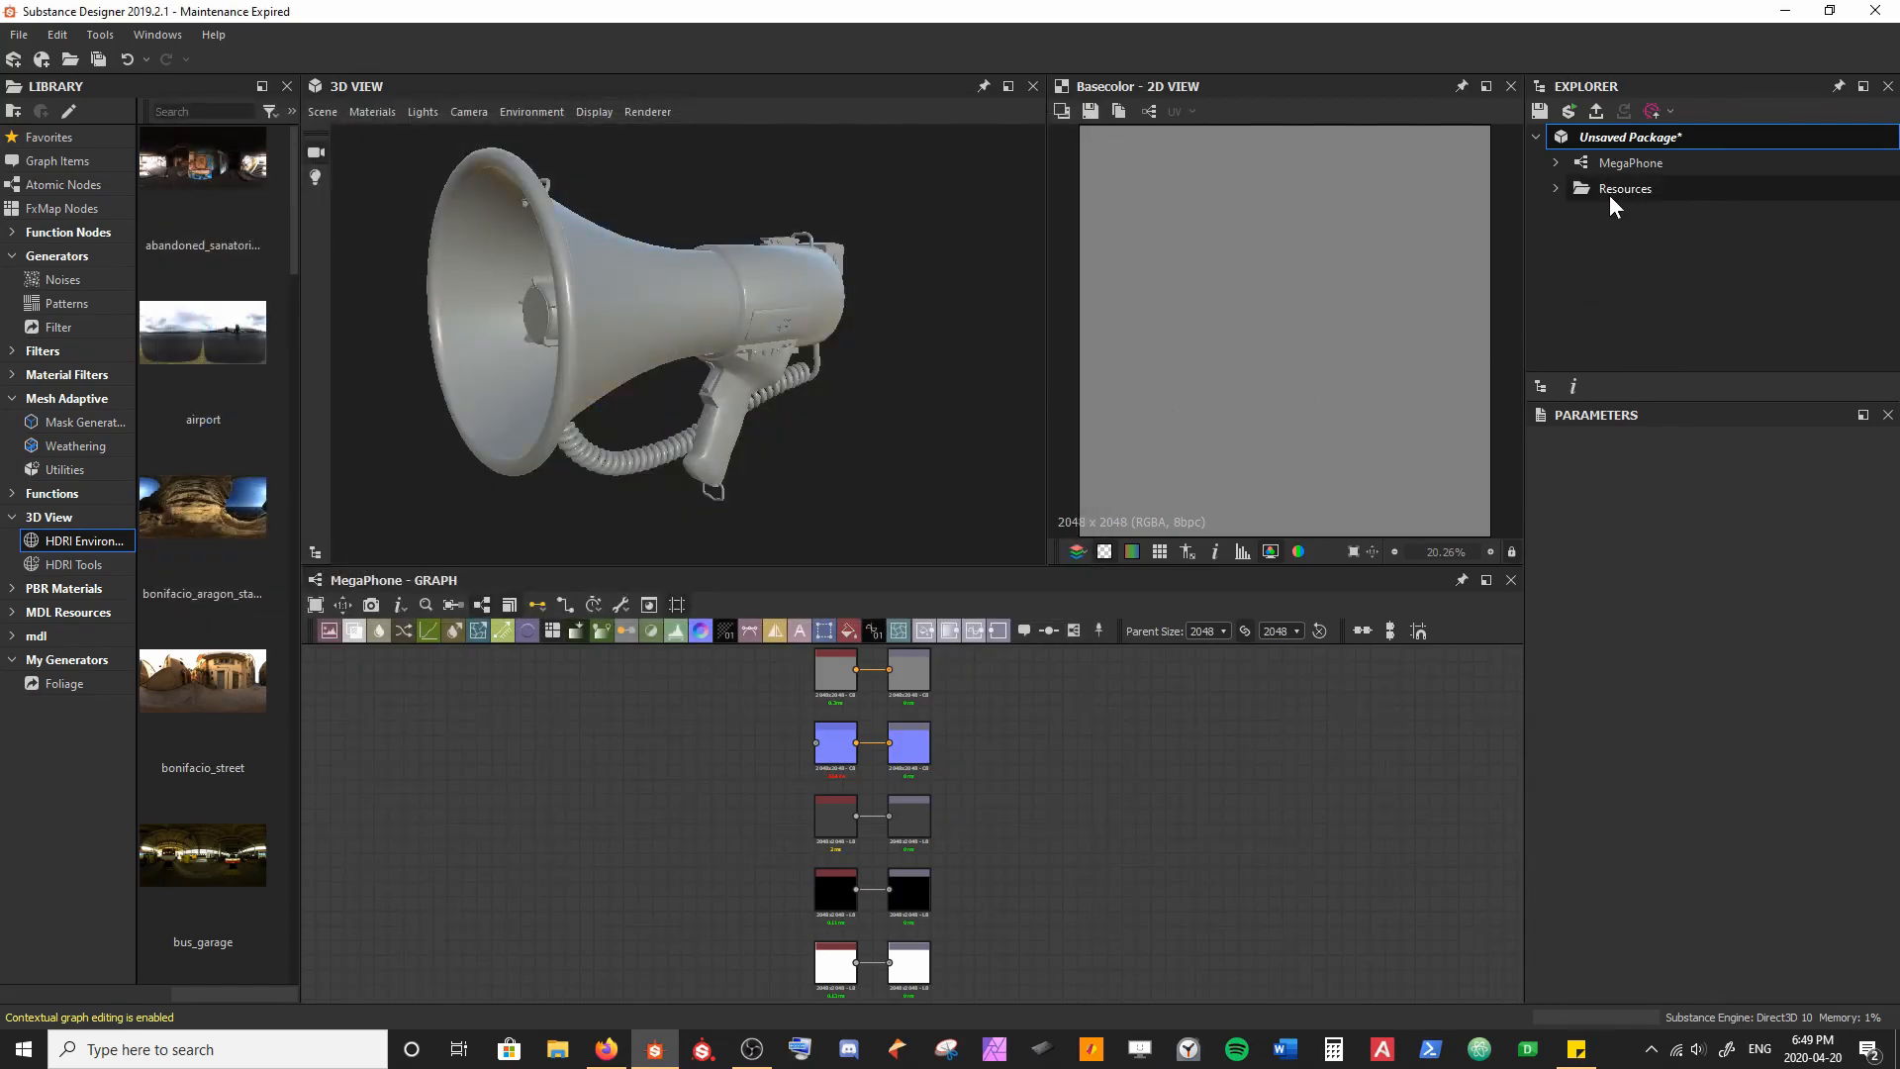
Step: Check the linked MegaPhone_AO resource's properties and add it to the graph as a Bitmap node beside the ambient occlusion nodes
click(1554, 189)
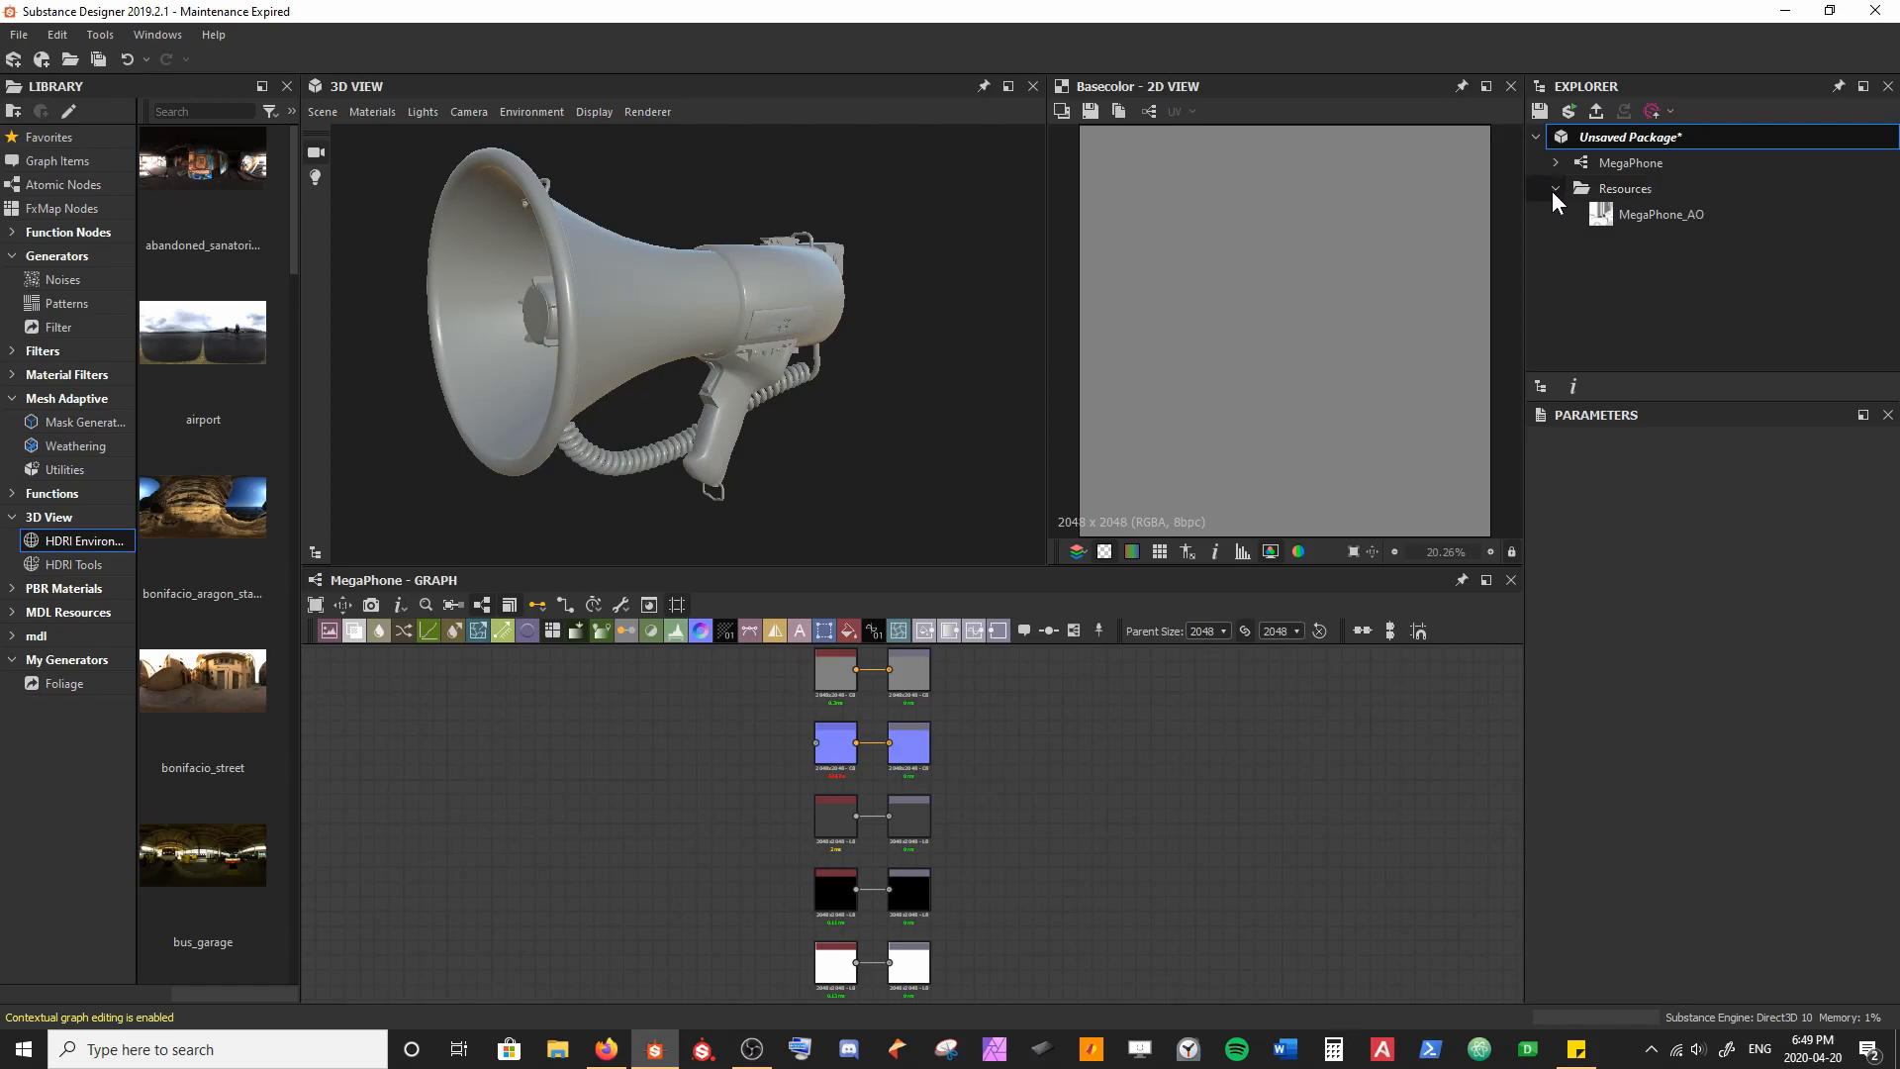
click(1633, 216)
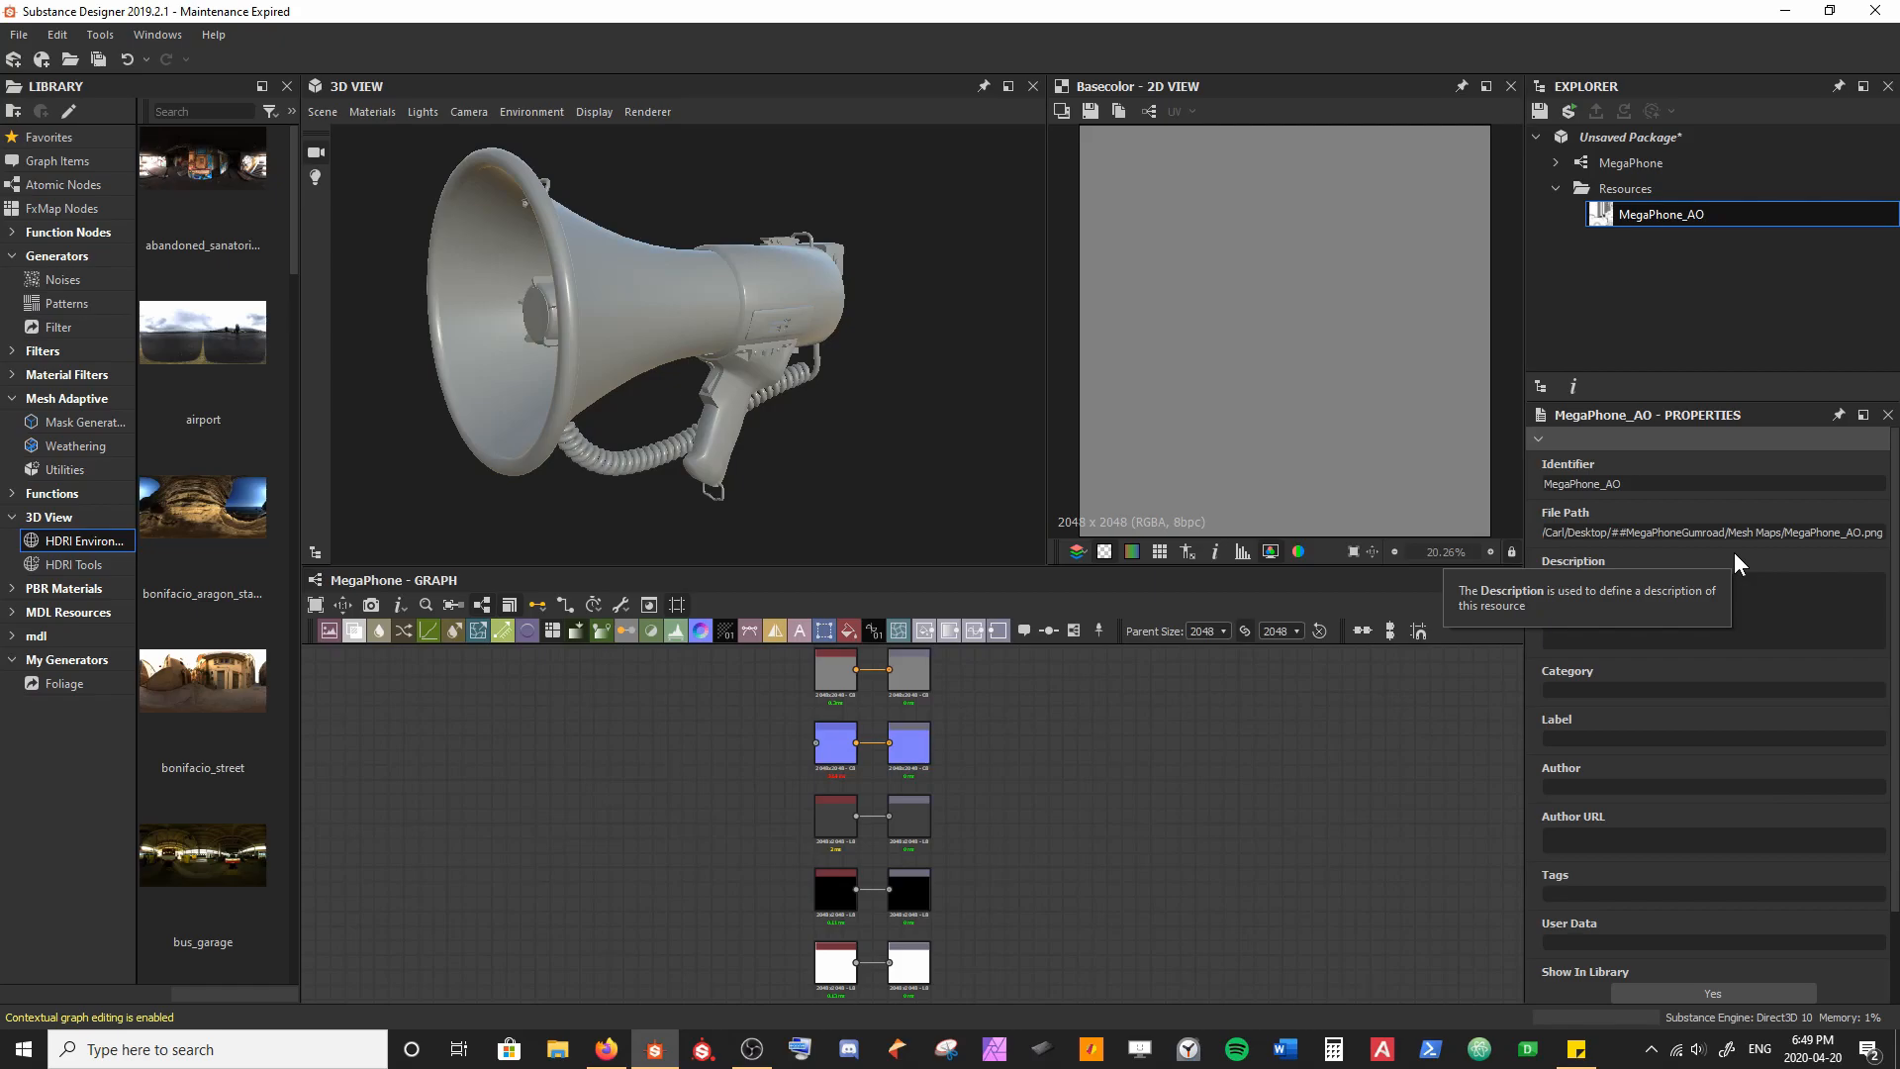
drag(1671, 215, 631, 904)
middle_drag(707, 889, 712, 756)
scroll(706, 760, up, 5)
drag(542, 782, 734, 931)
middle_drag(798, 847, 818, 754)
scroll(822, 861, up, 2)
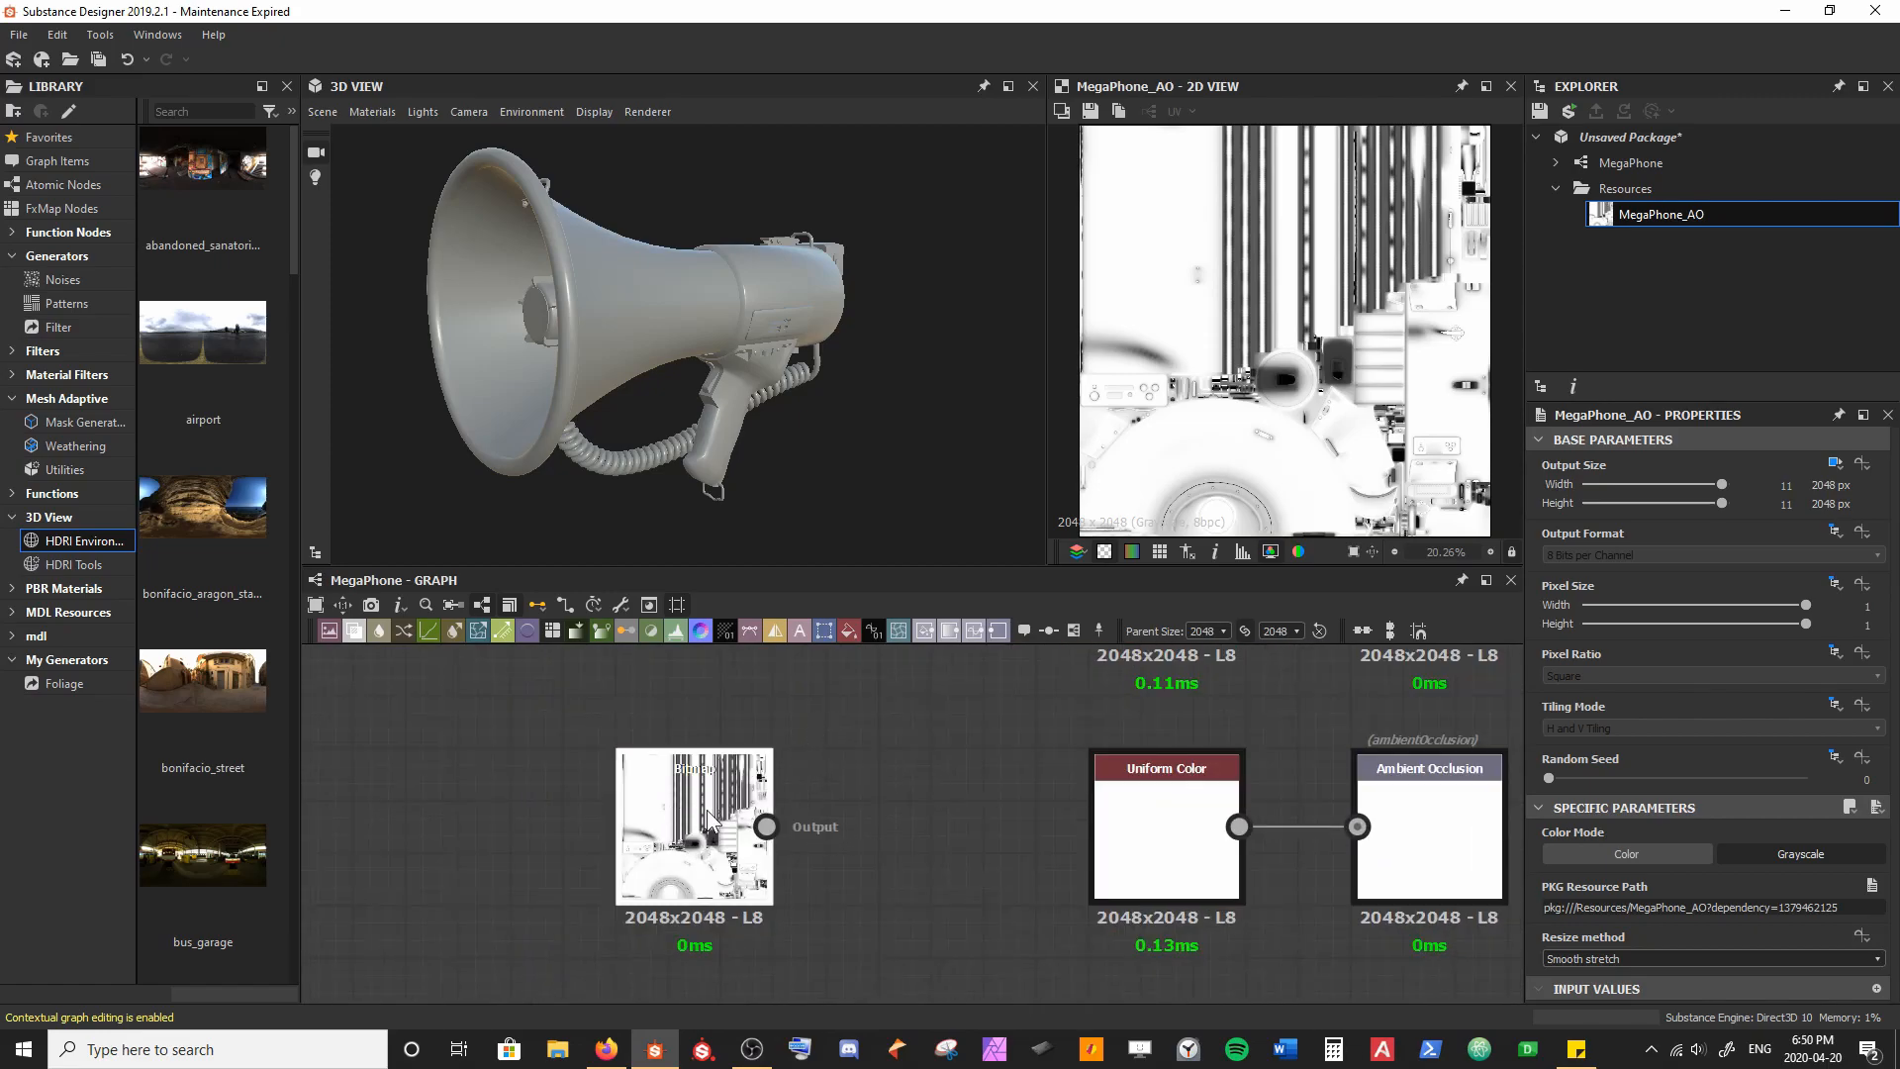
scroll(1152, 421, down, 1)
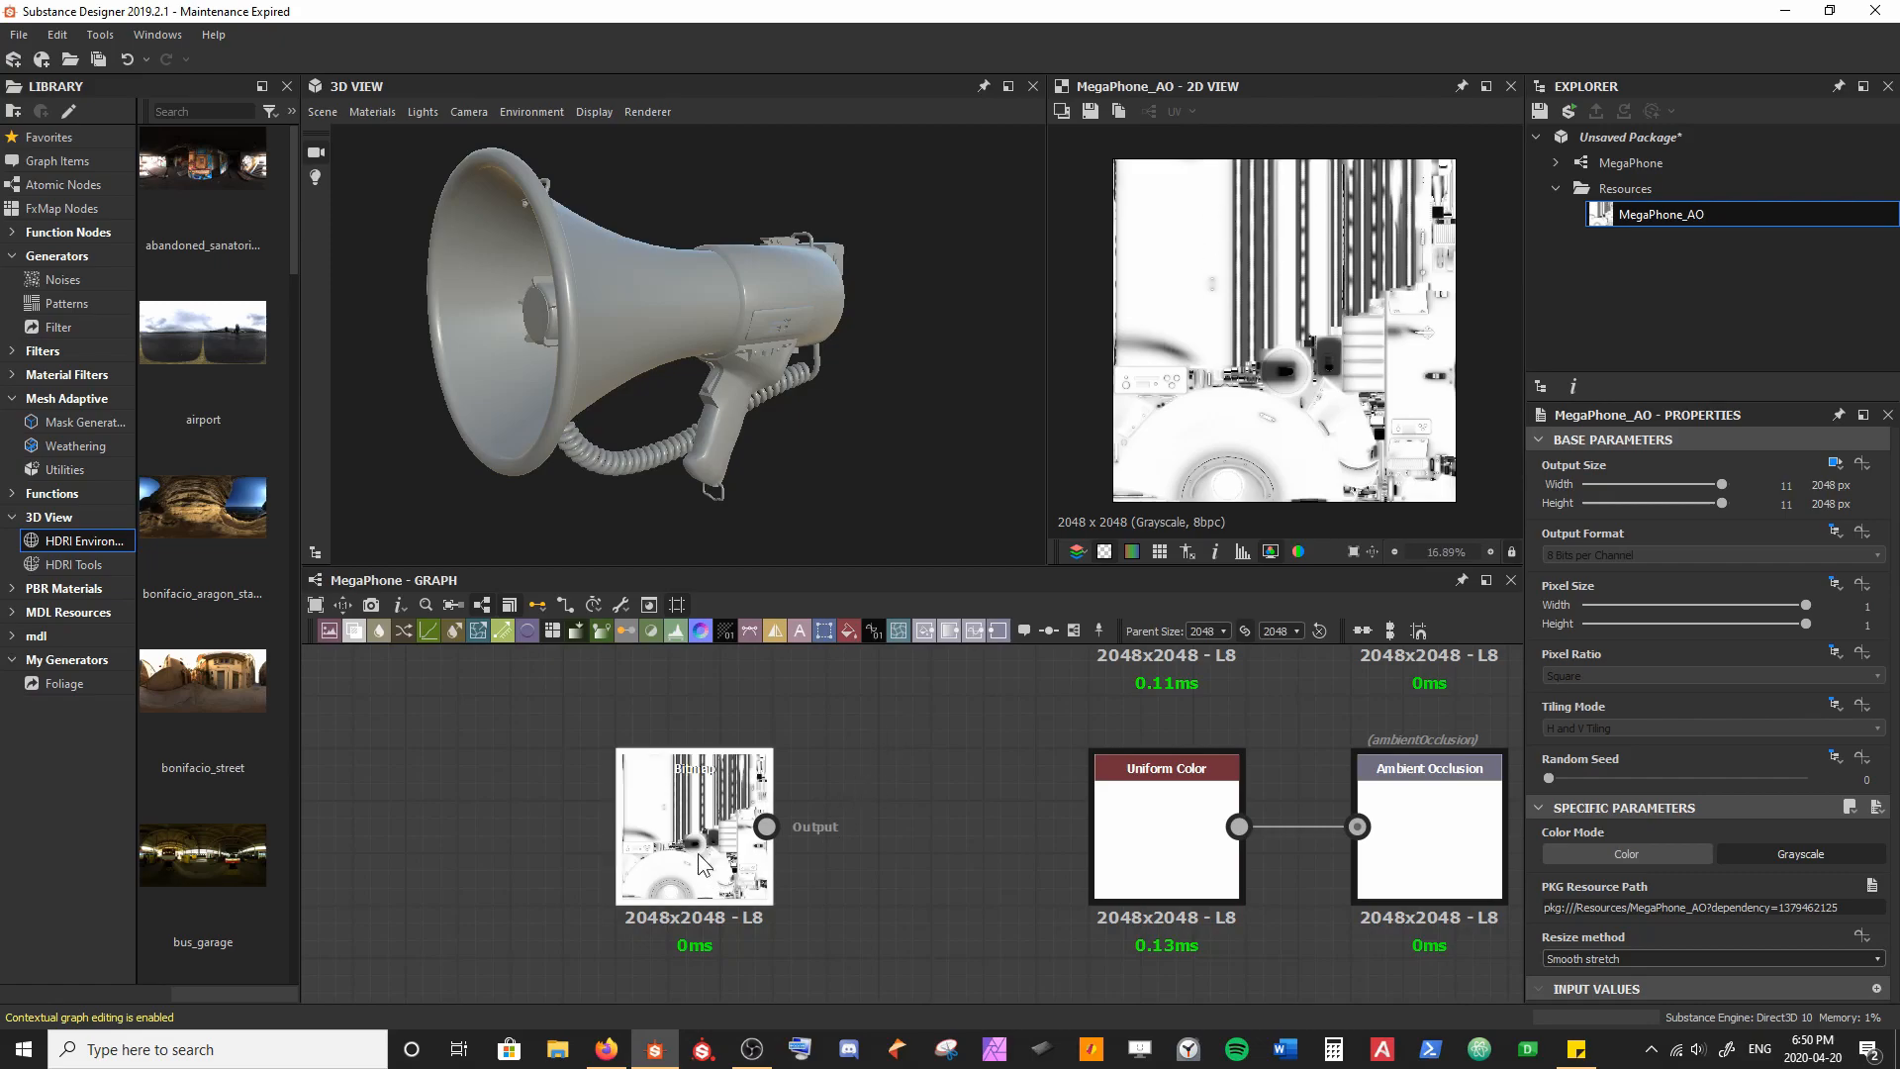
Step: Delete the Uniform Color node that feeds the Ambient Occlusion output
middle_drag(993, 809, 688, 795)
click(845, 804)
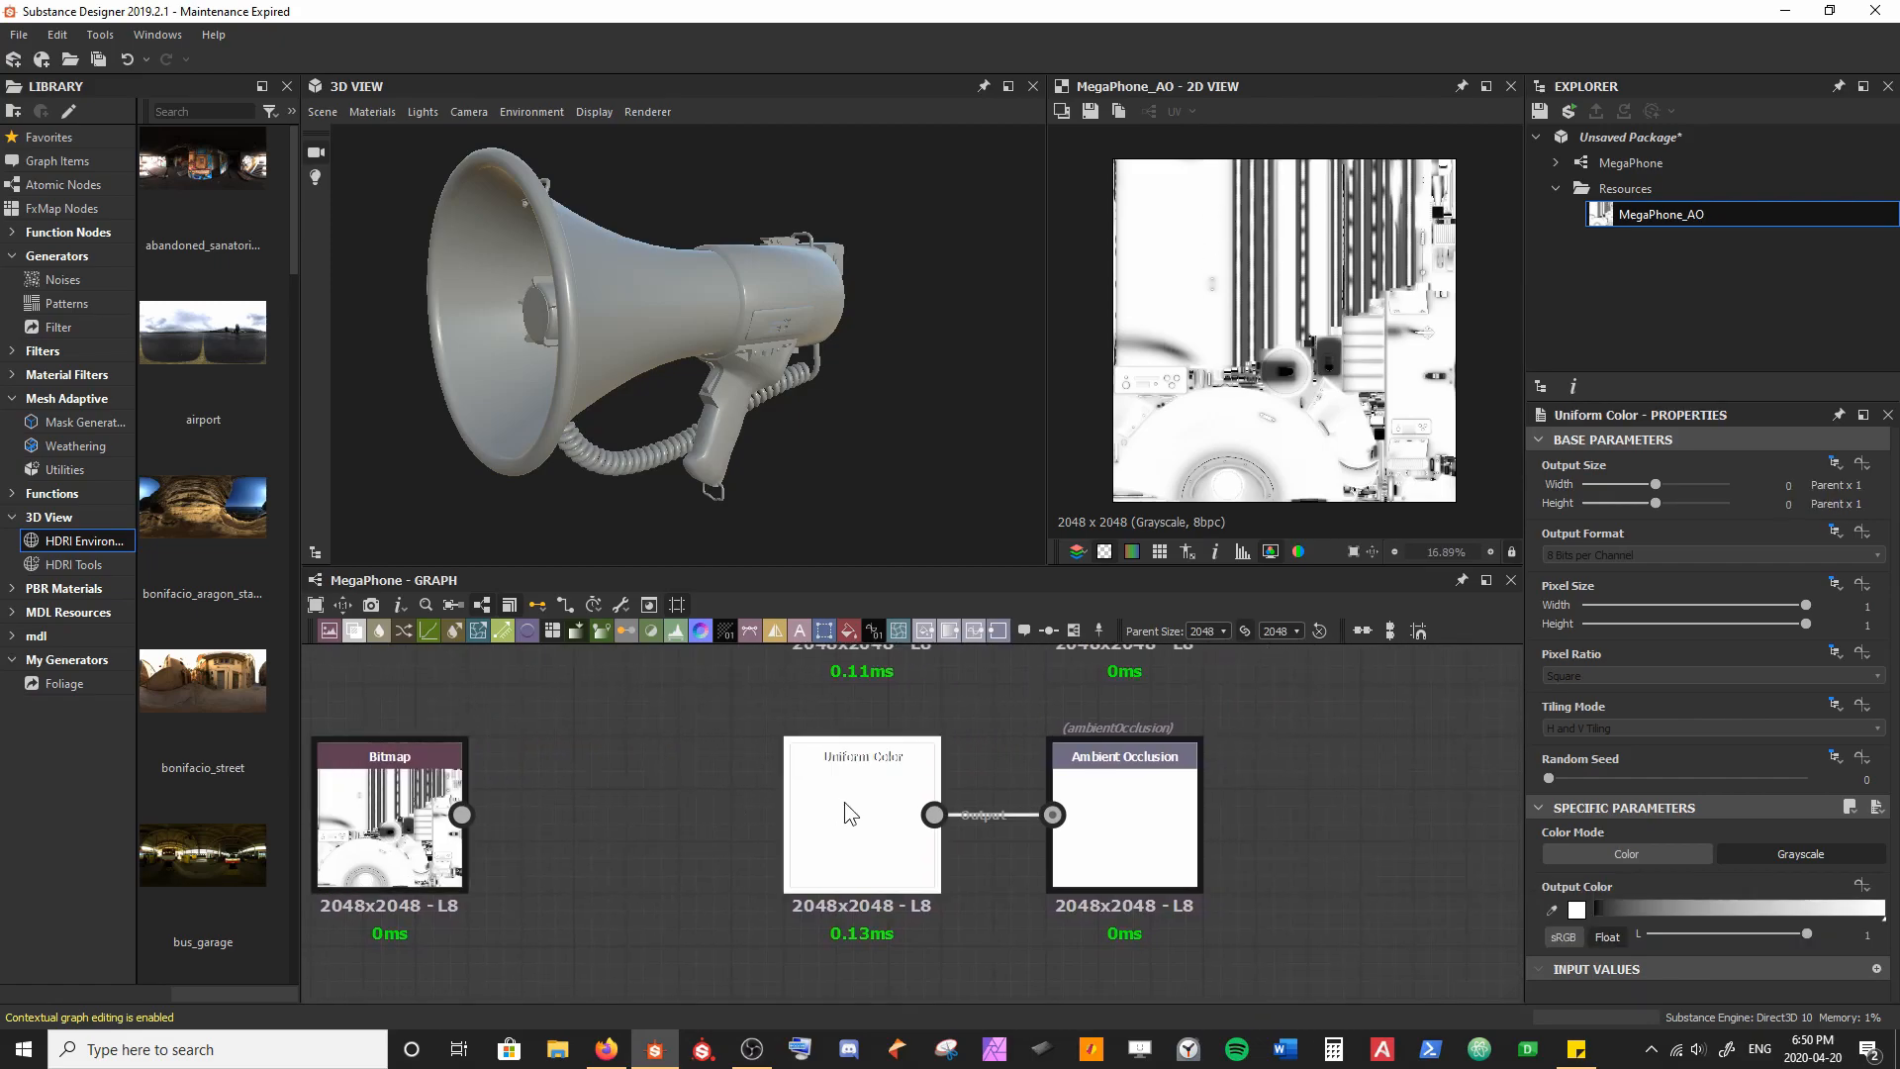
key(Delete)
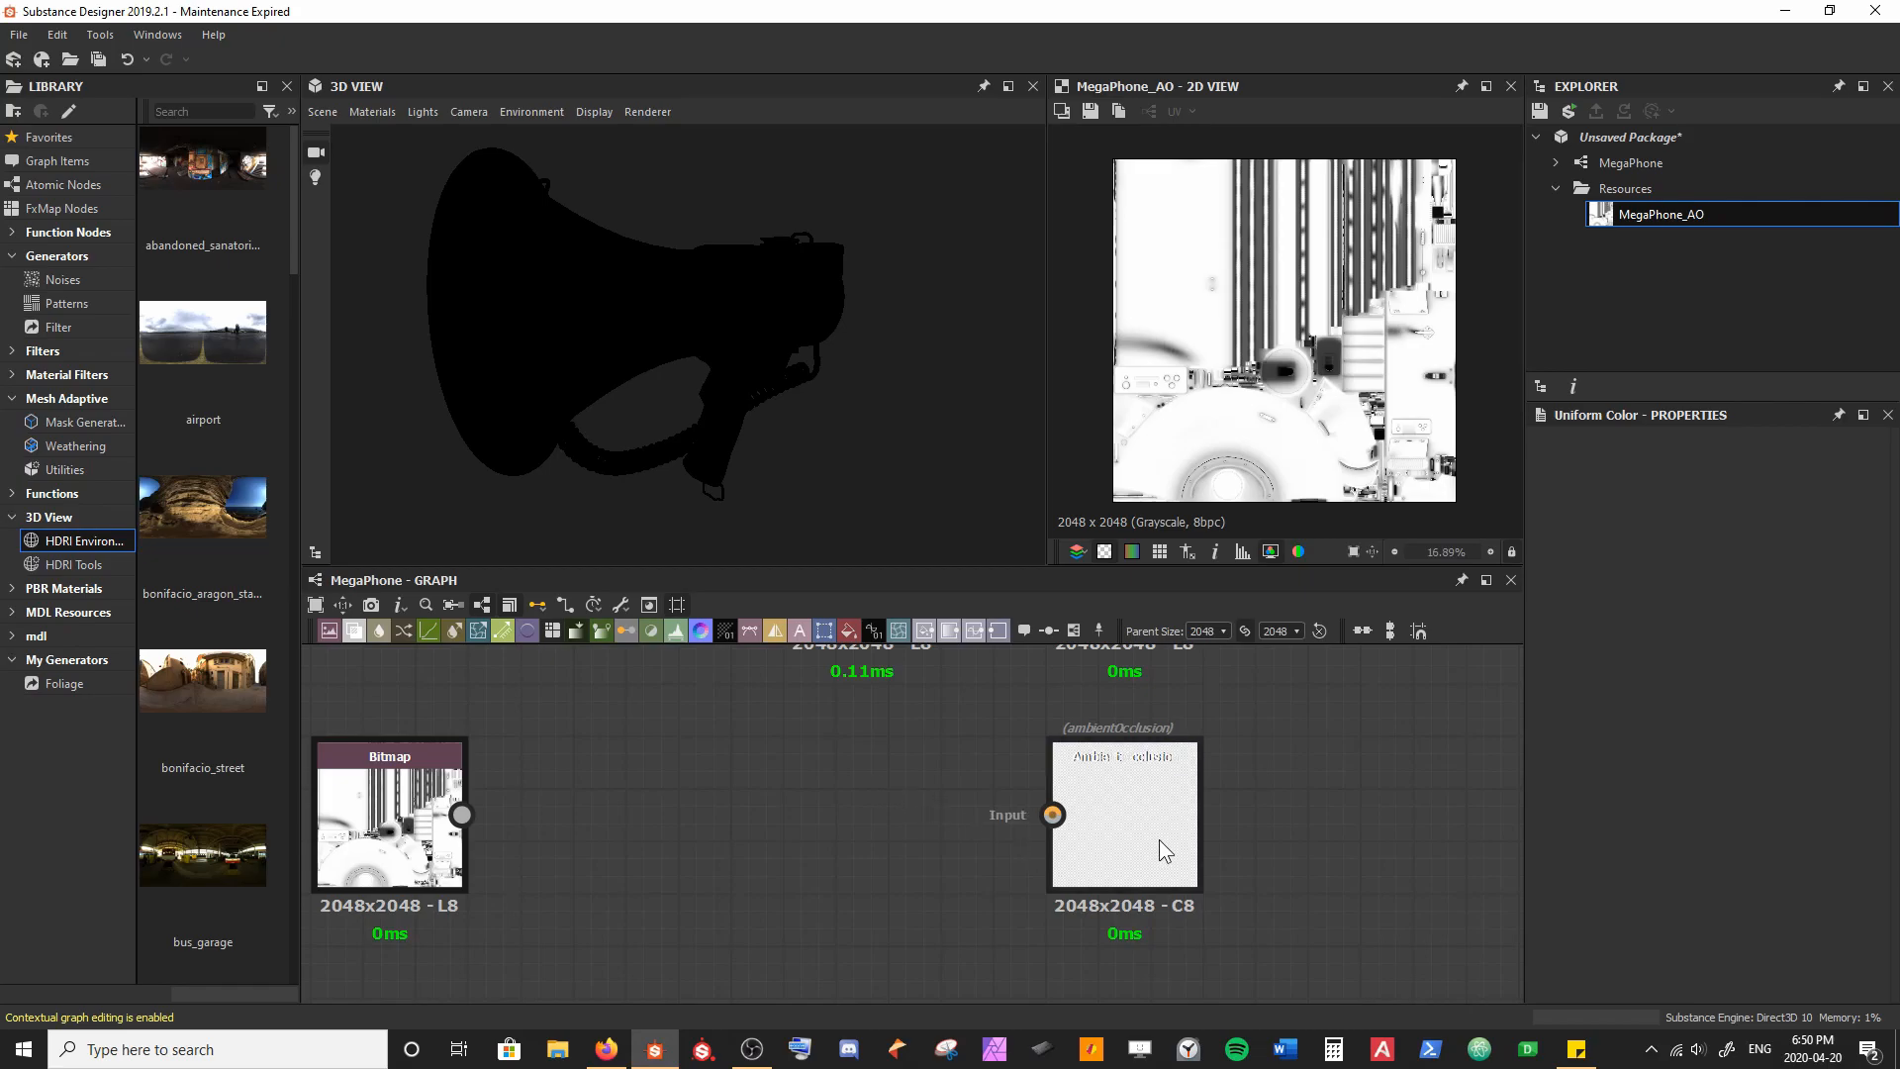
Step: Turn off the transparency checkerboard in the 2D view and connect the MegaPhone_AO Bitmap node to the Ambient Occlusion output
click(1131, 808)
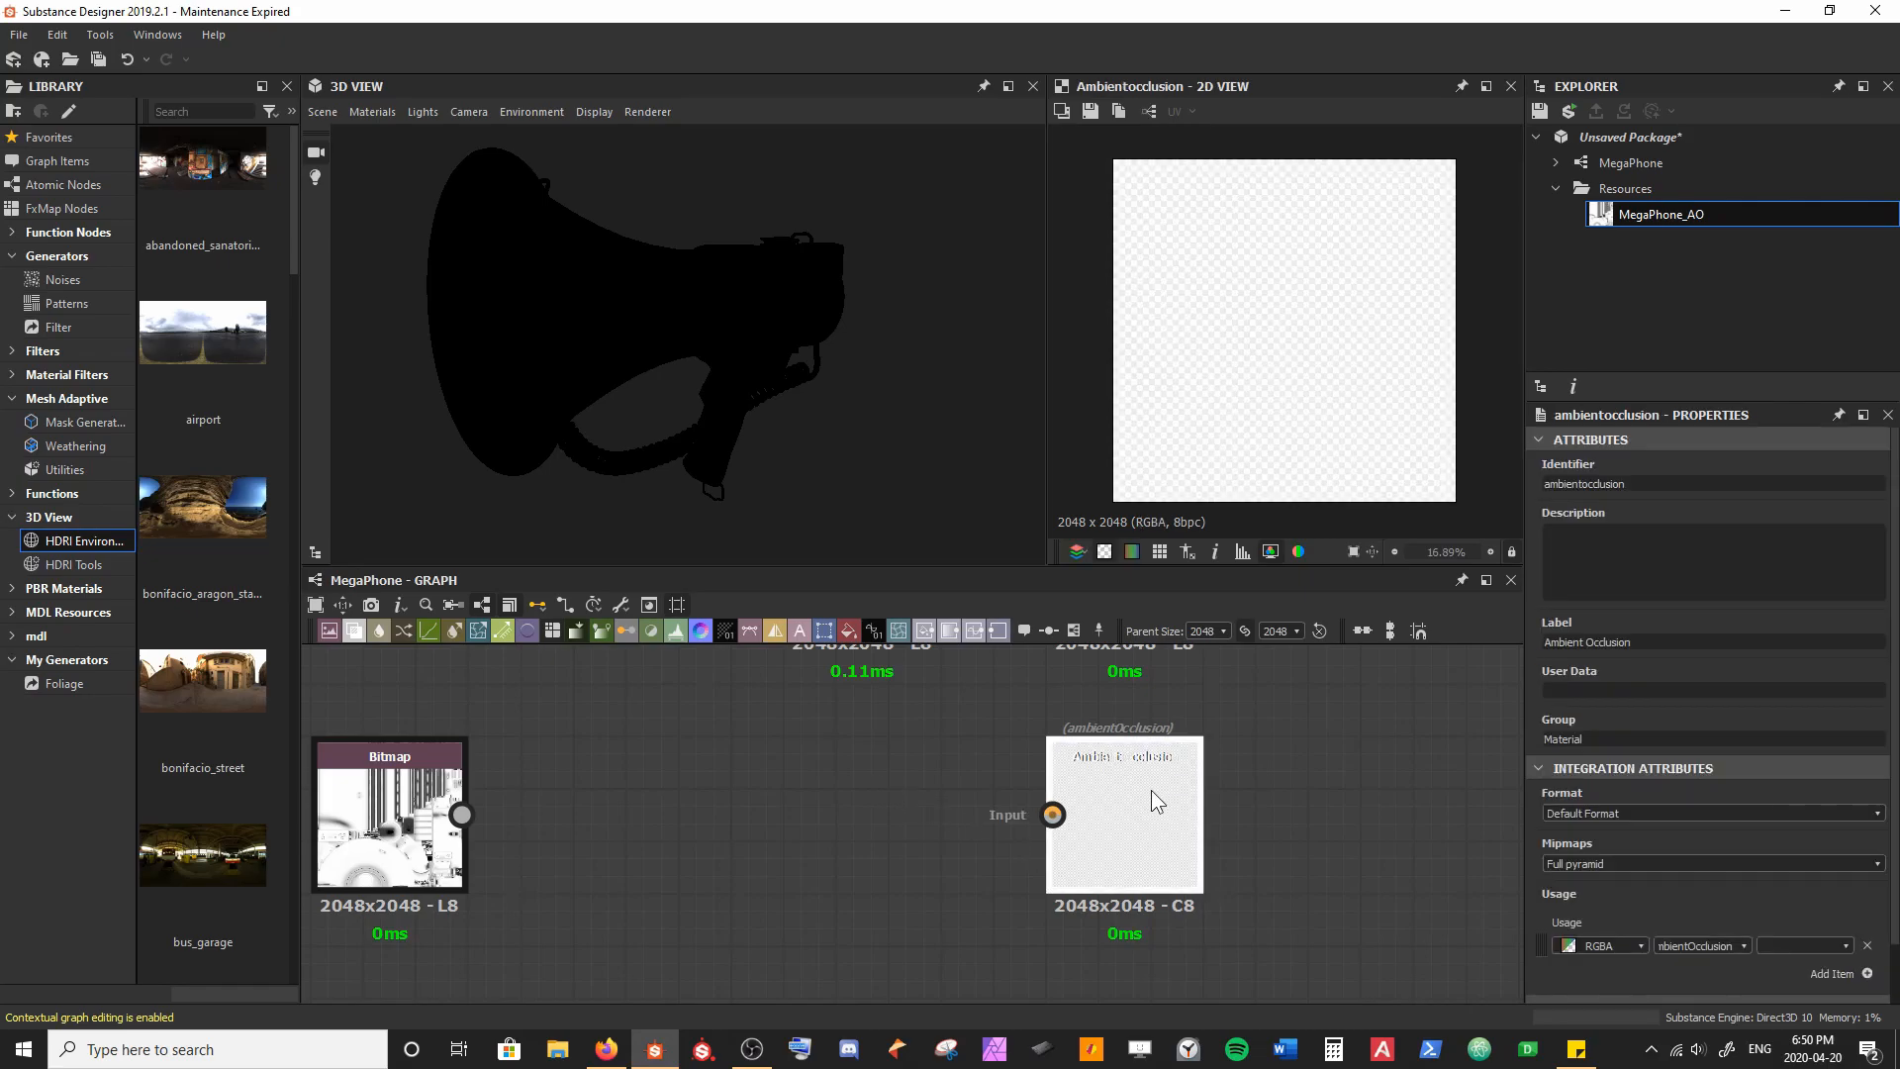
click(1105, 551)
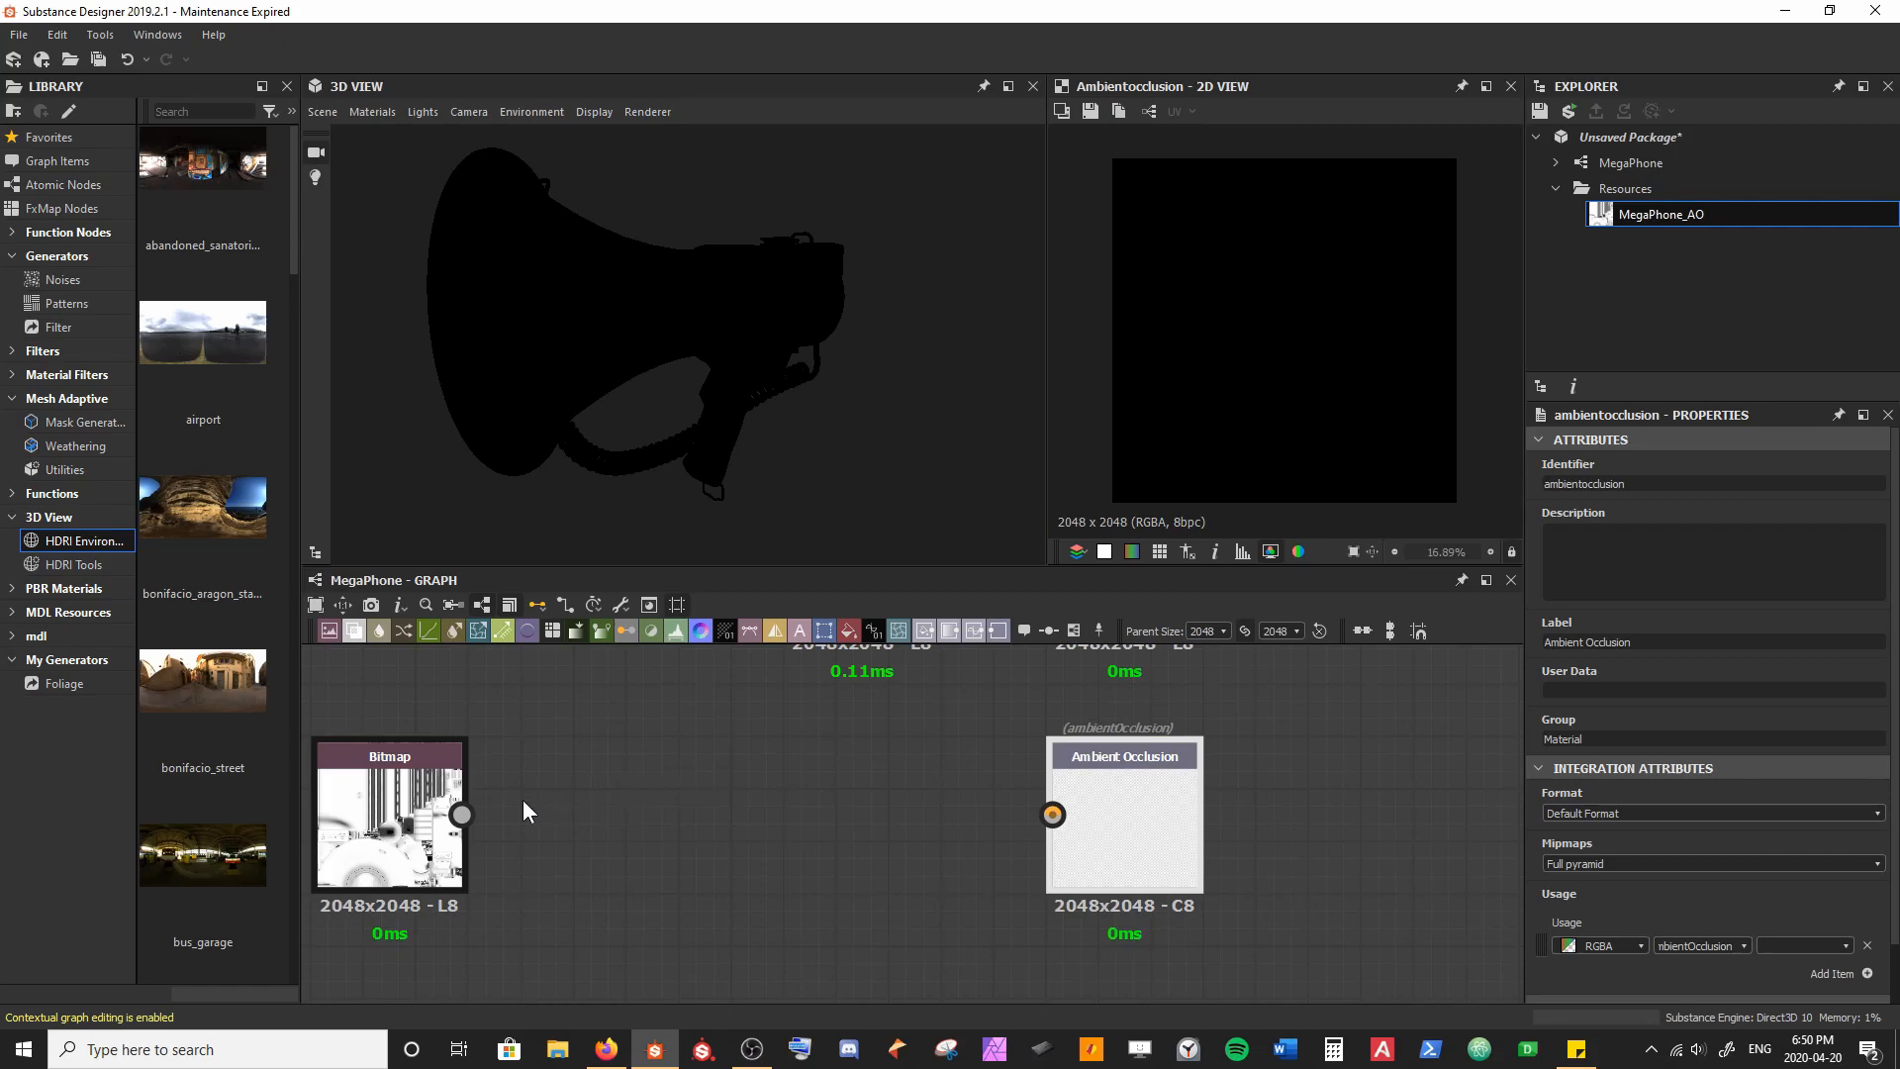
double_click(390, 817)
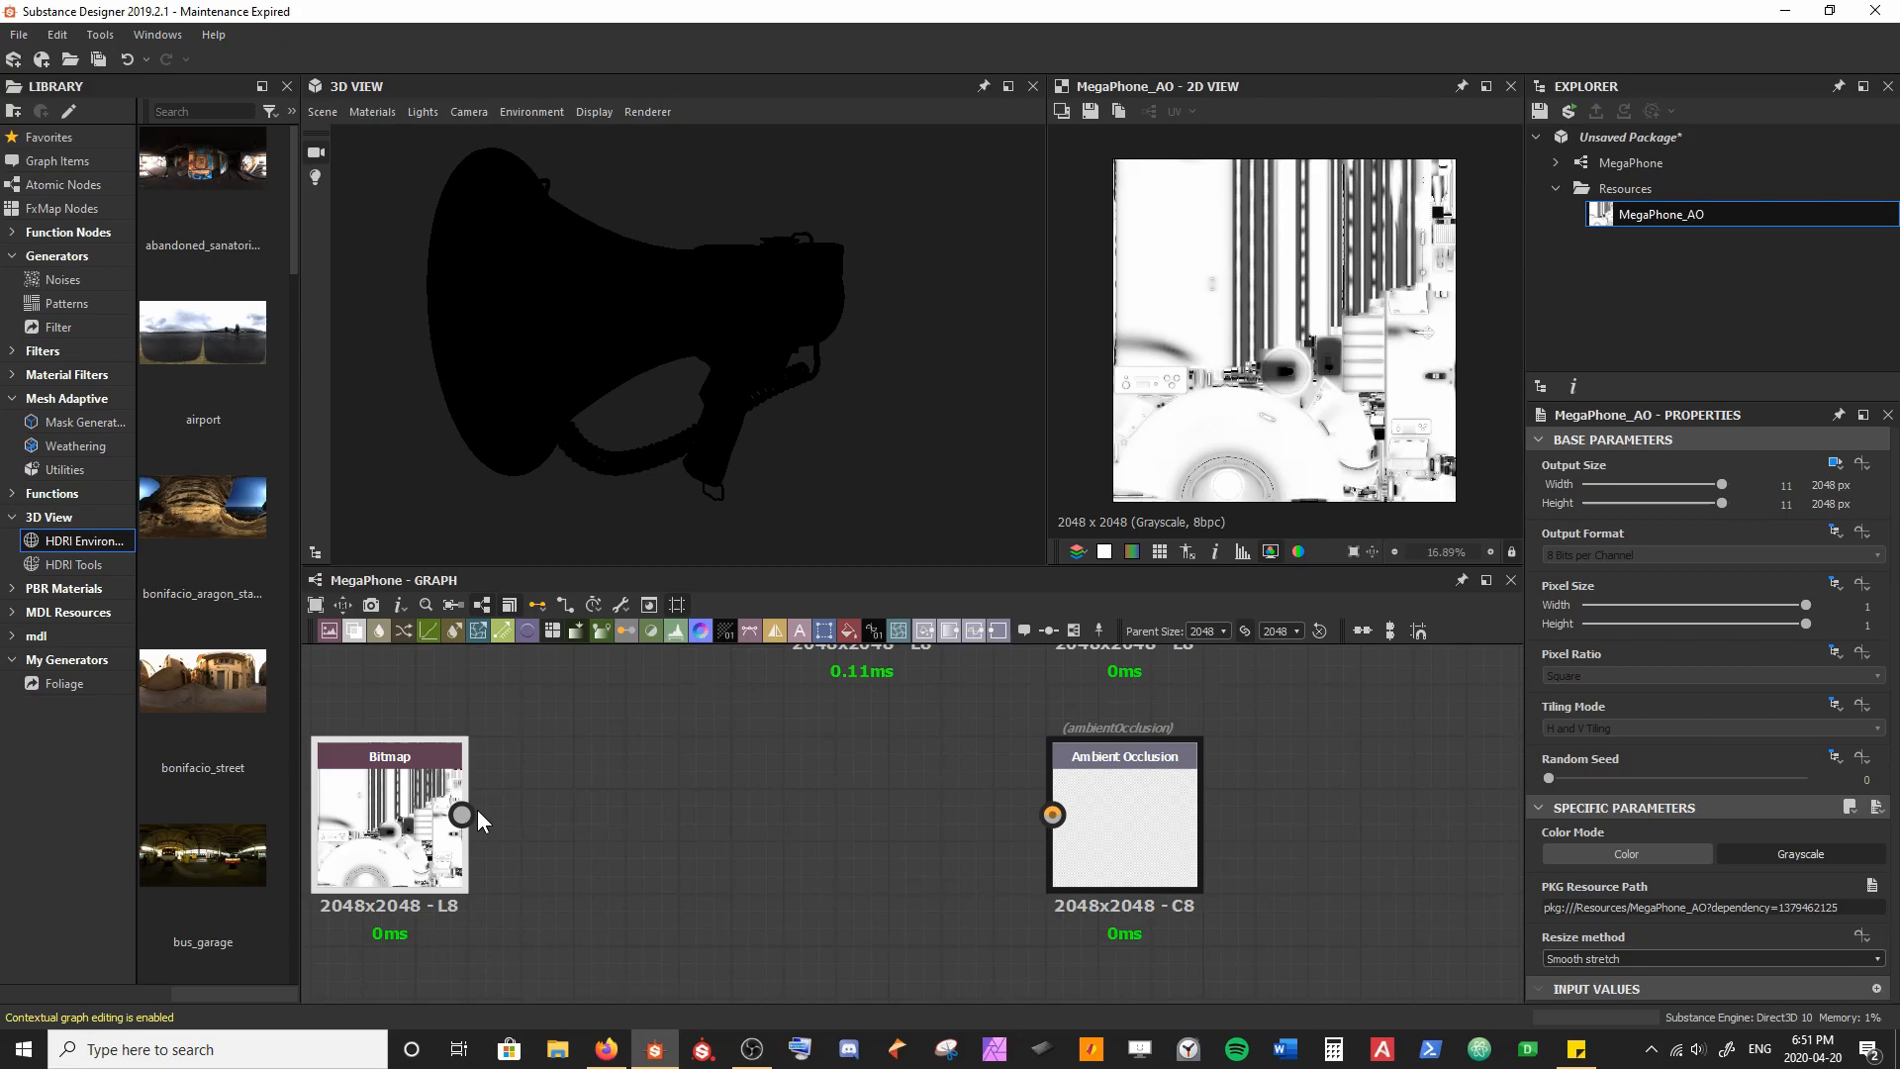
drag(471, 816, 1049, 816)
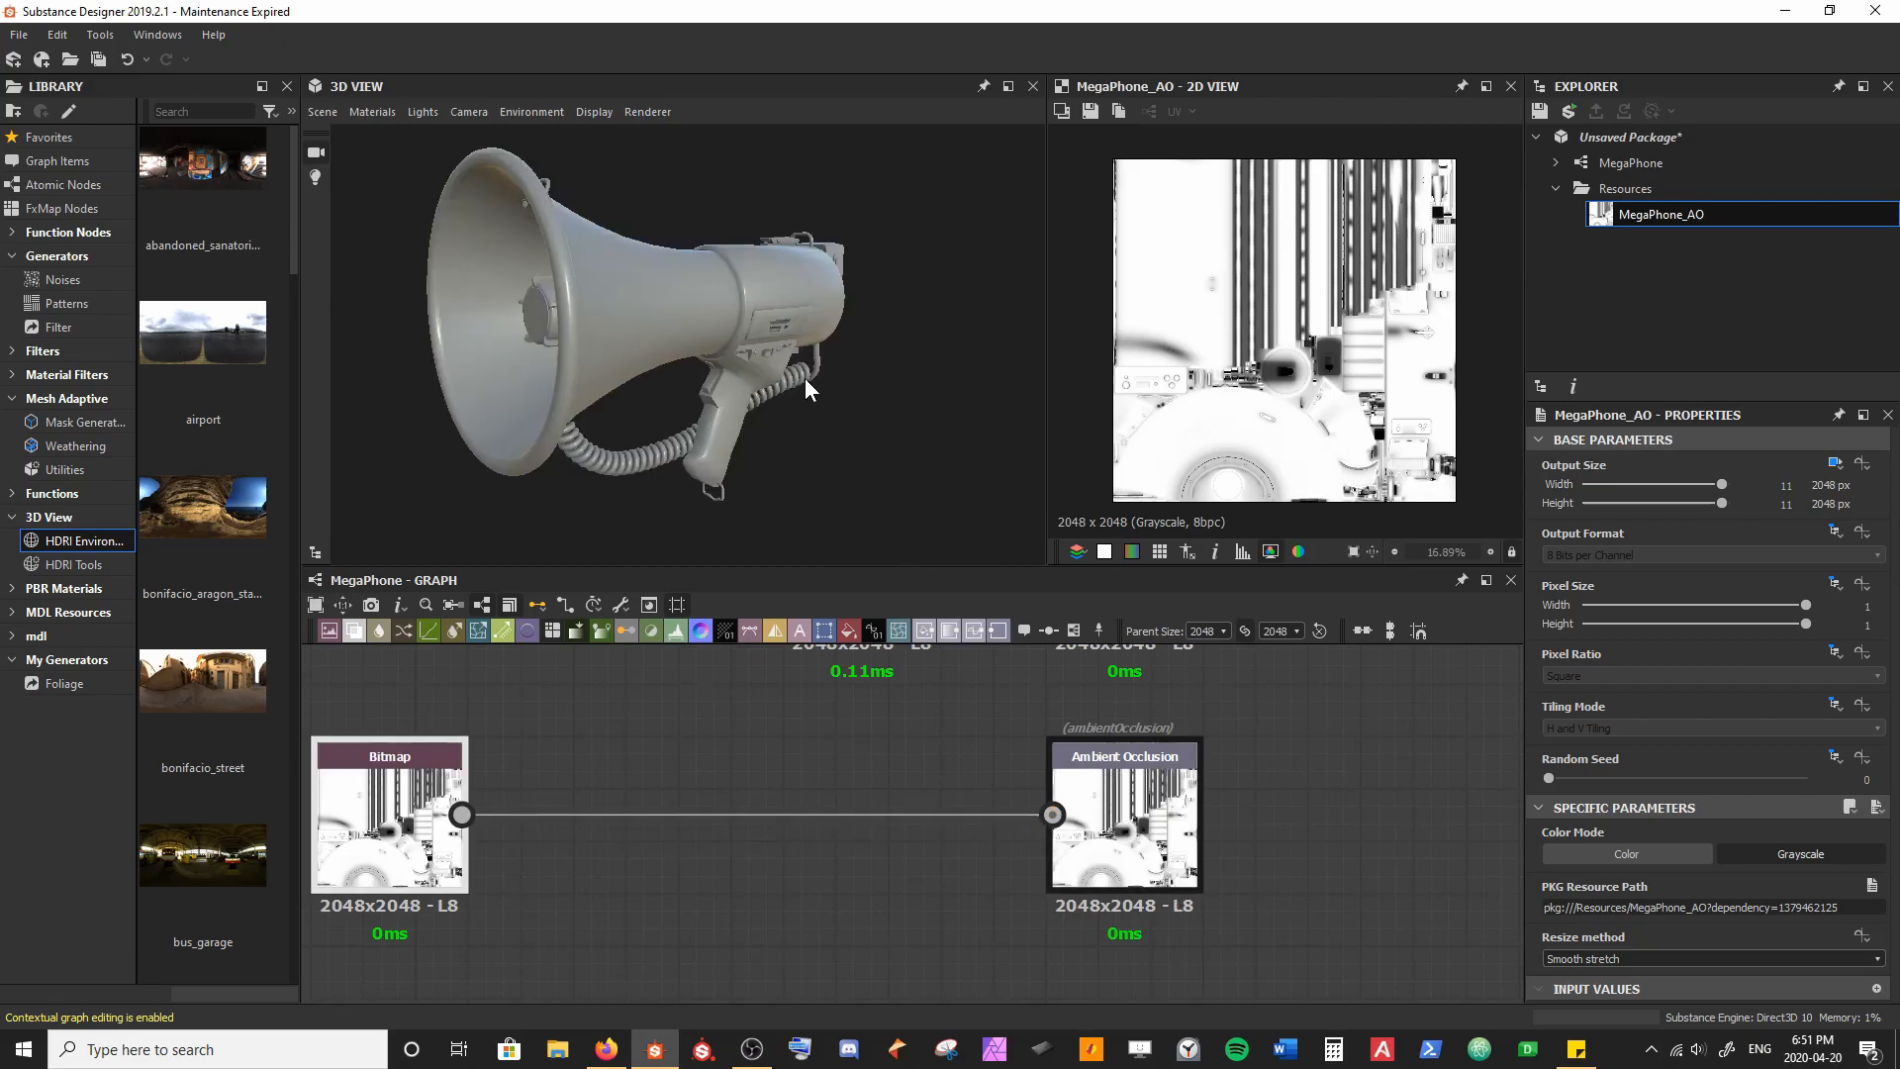
Step: Inspect the ambient occlusion shading on the megaphone's control panel, handle and body in the 3D view
scroll(721, 404, up, 5)
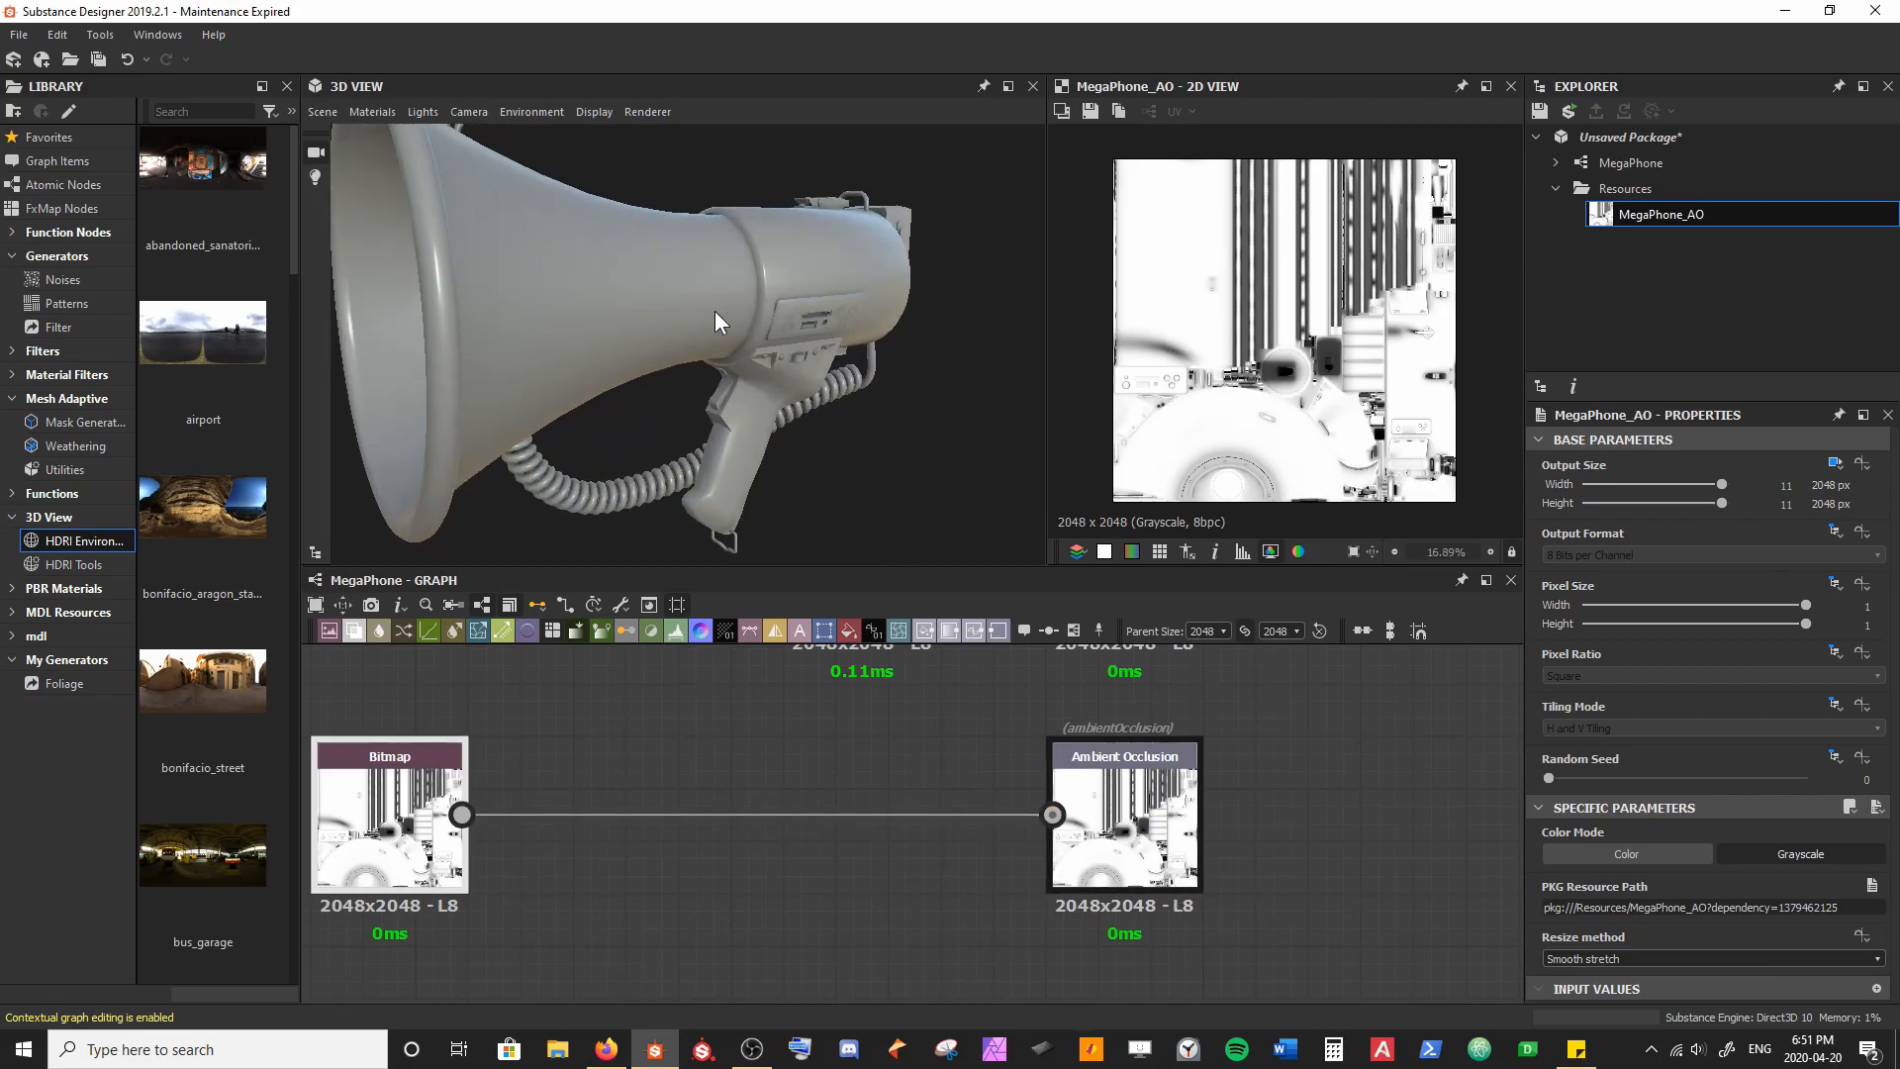
drag(567, 346, 663, 261)
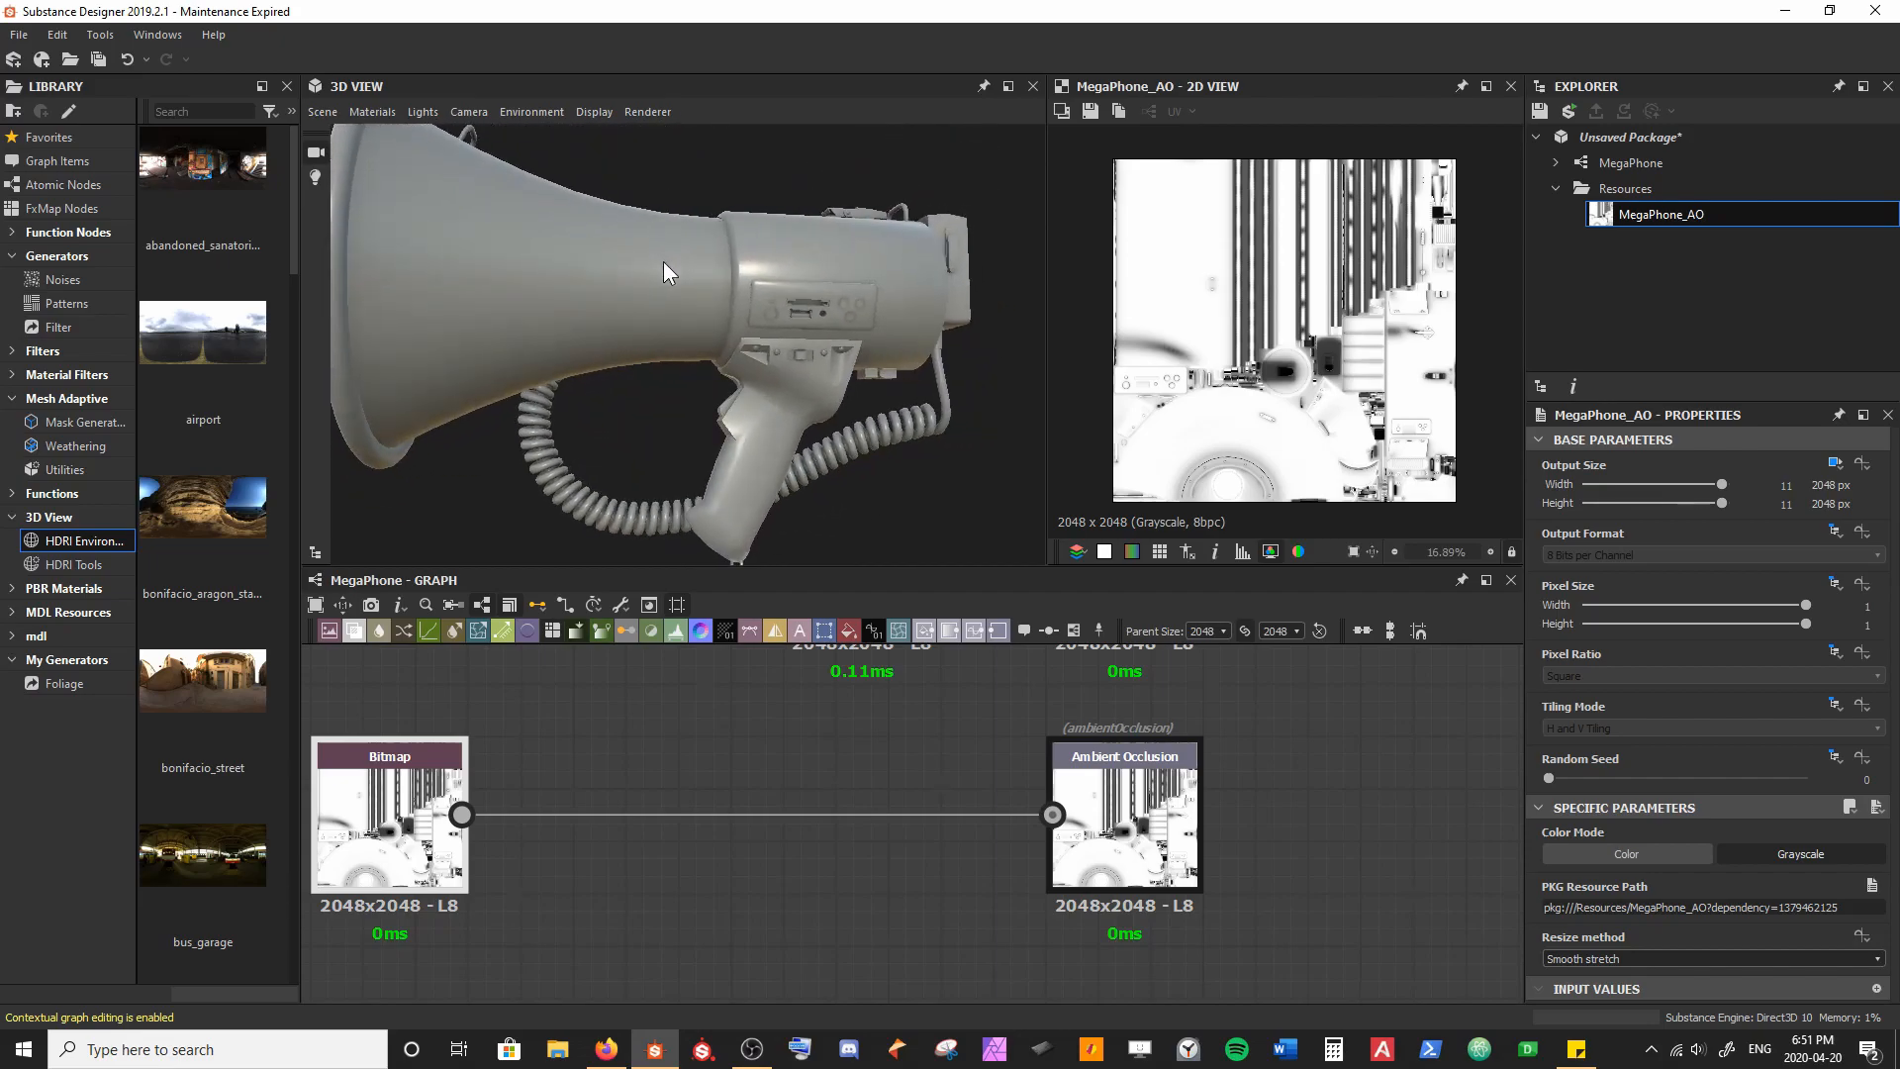
scroll(780, 378, up, 8)
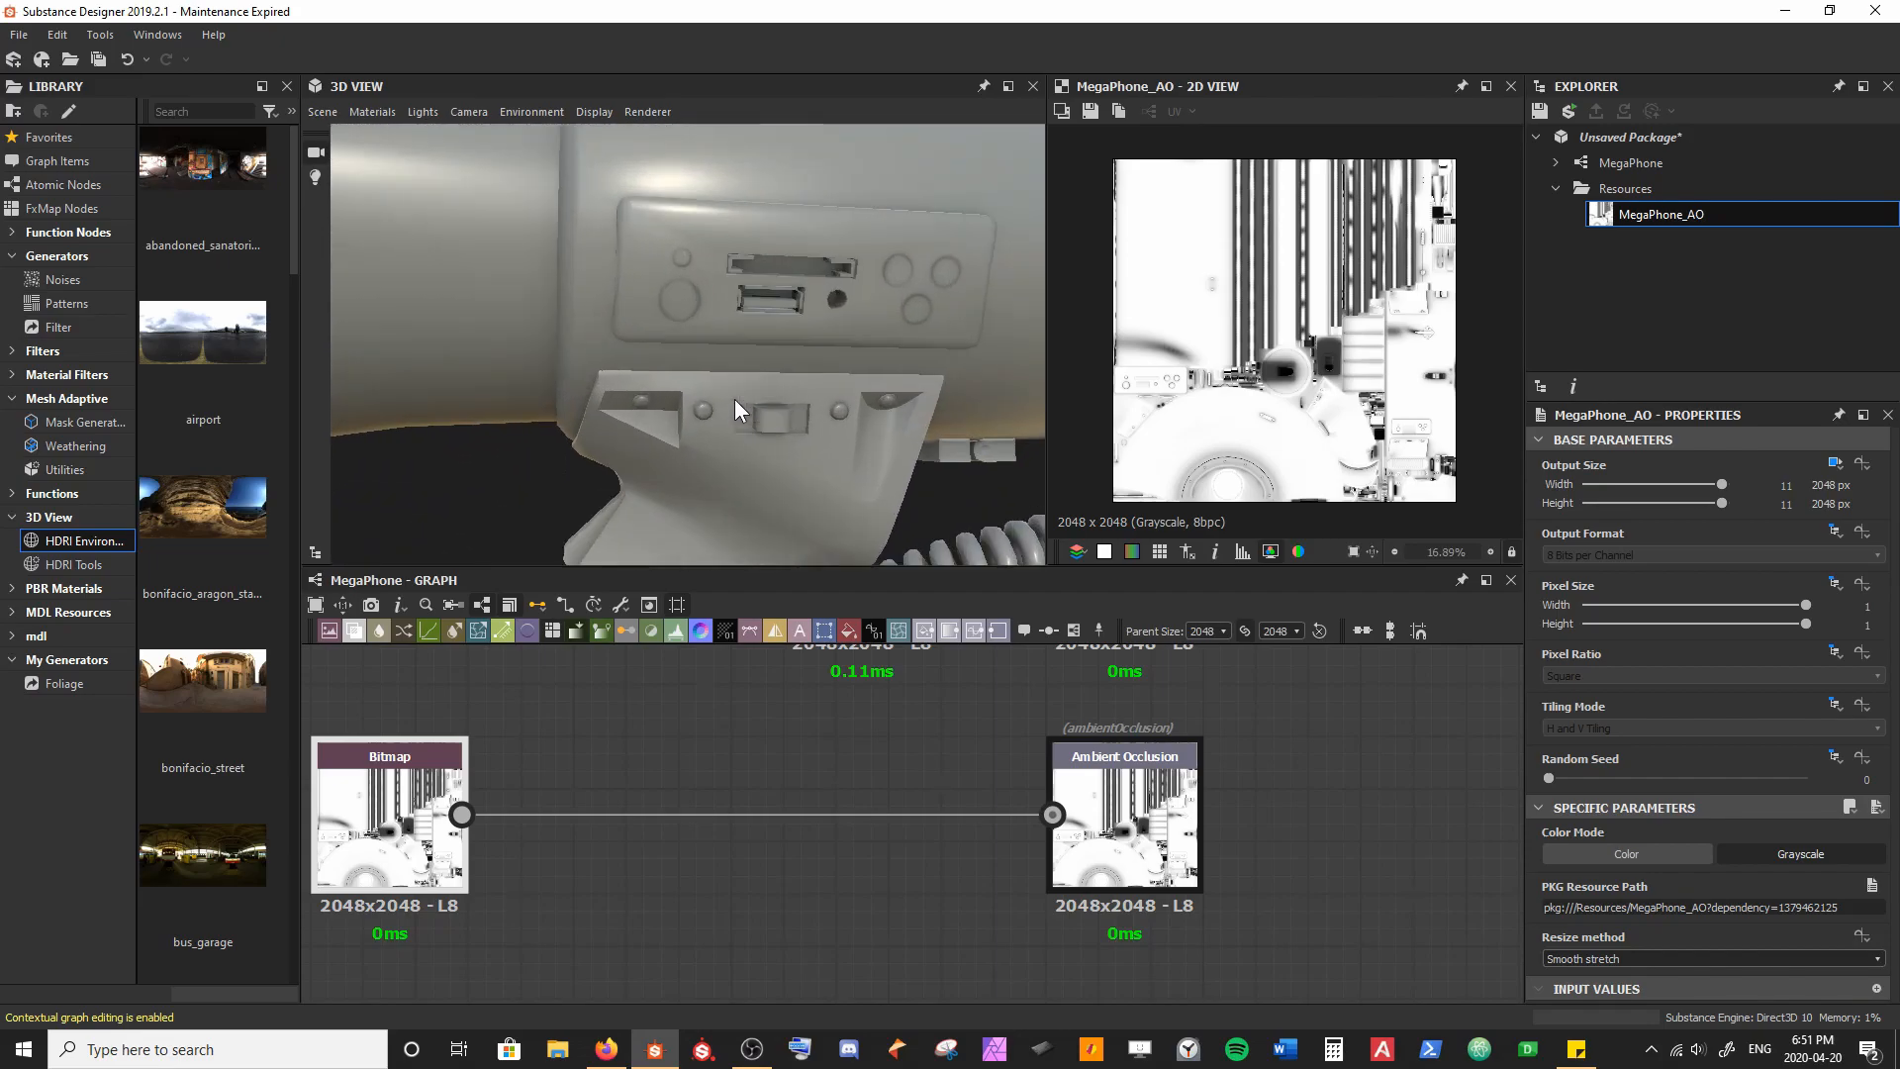
drag(650, 259, 789, 342)
drag(577, 309, 546, 246)
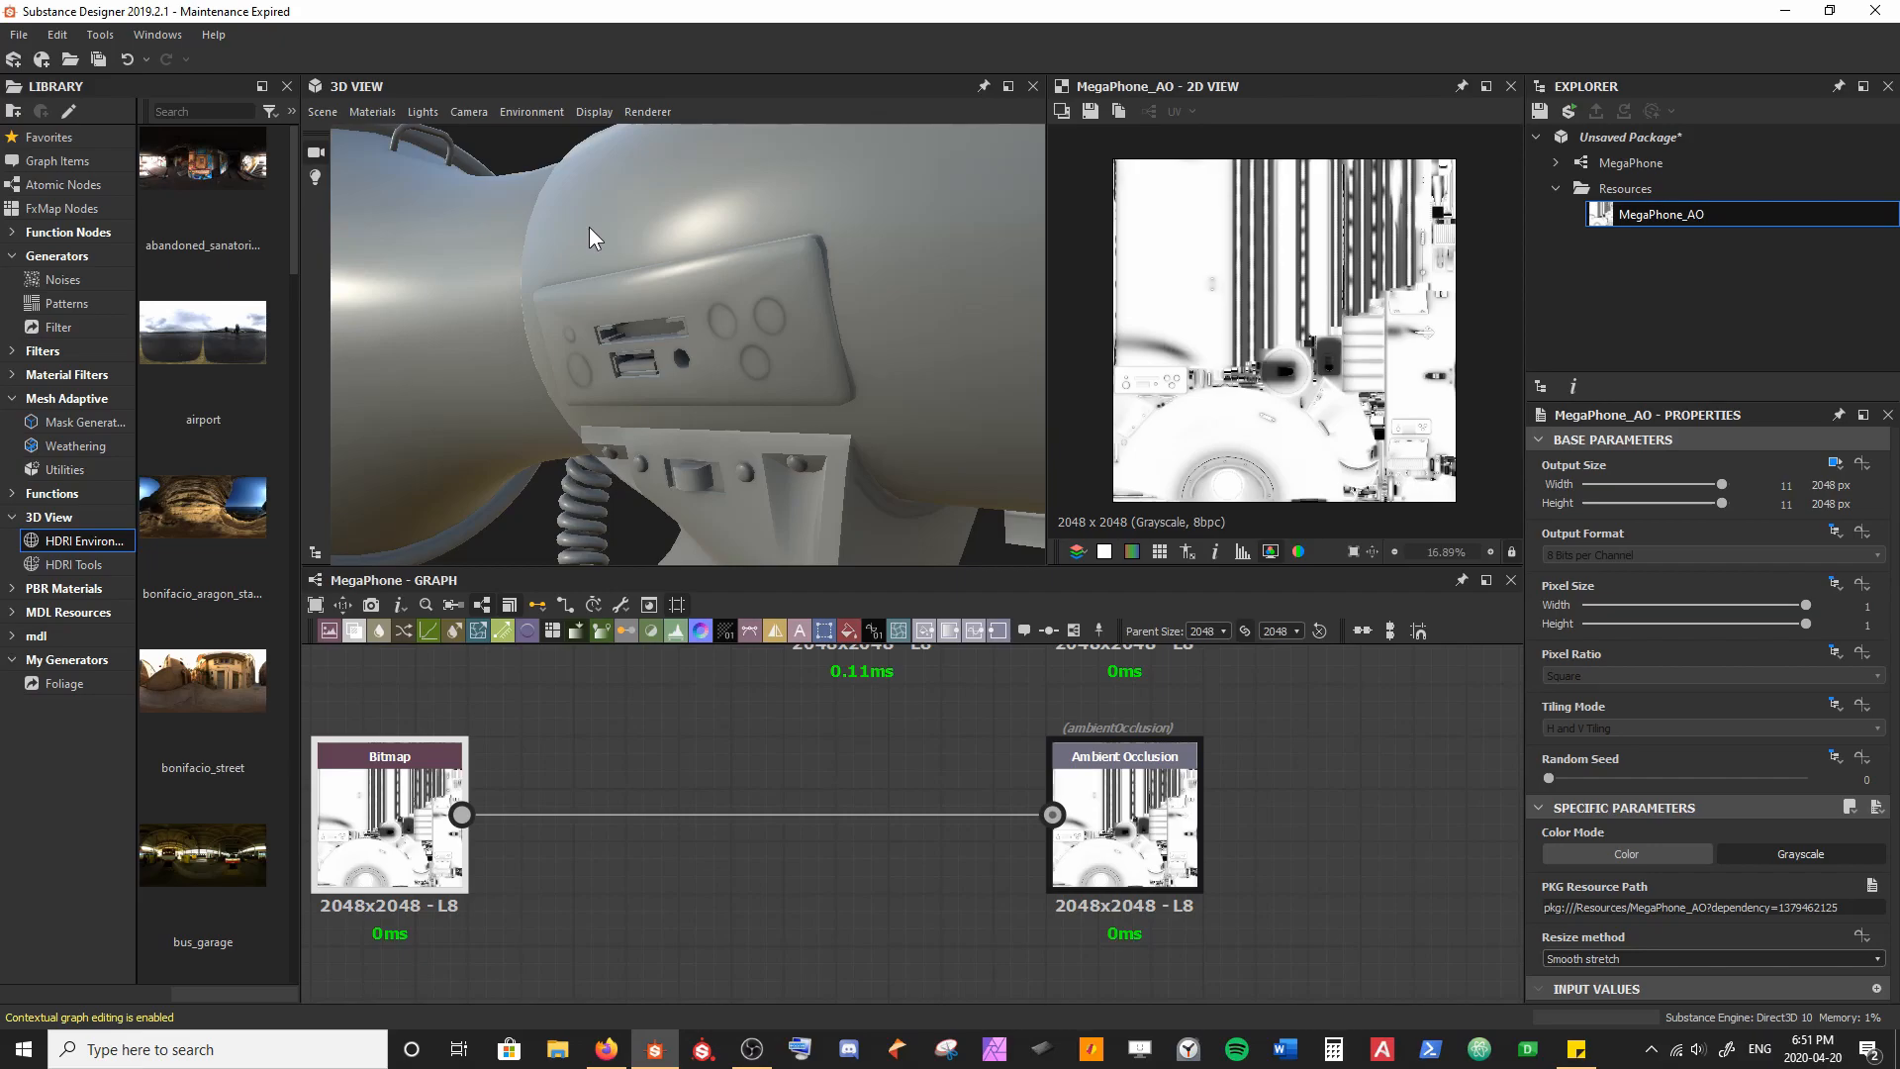
right_drag(656, 152, 645, 594)
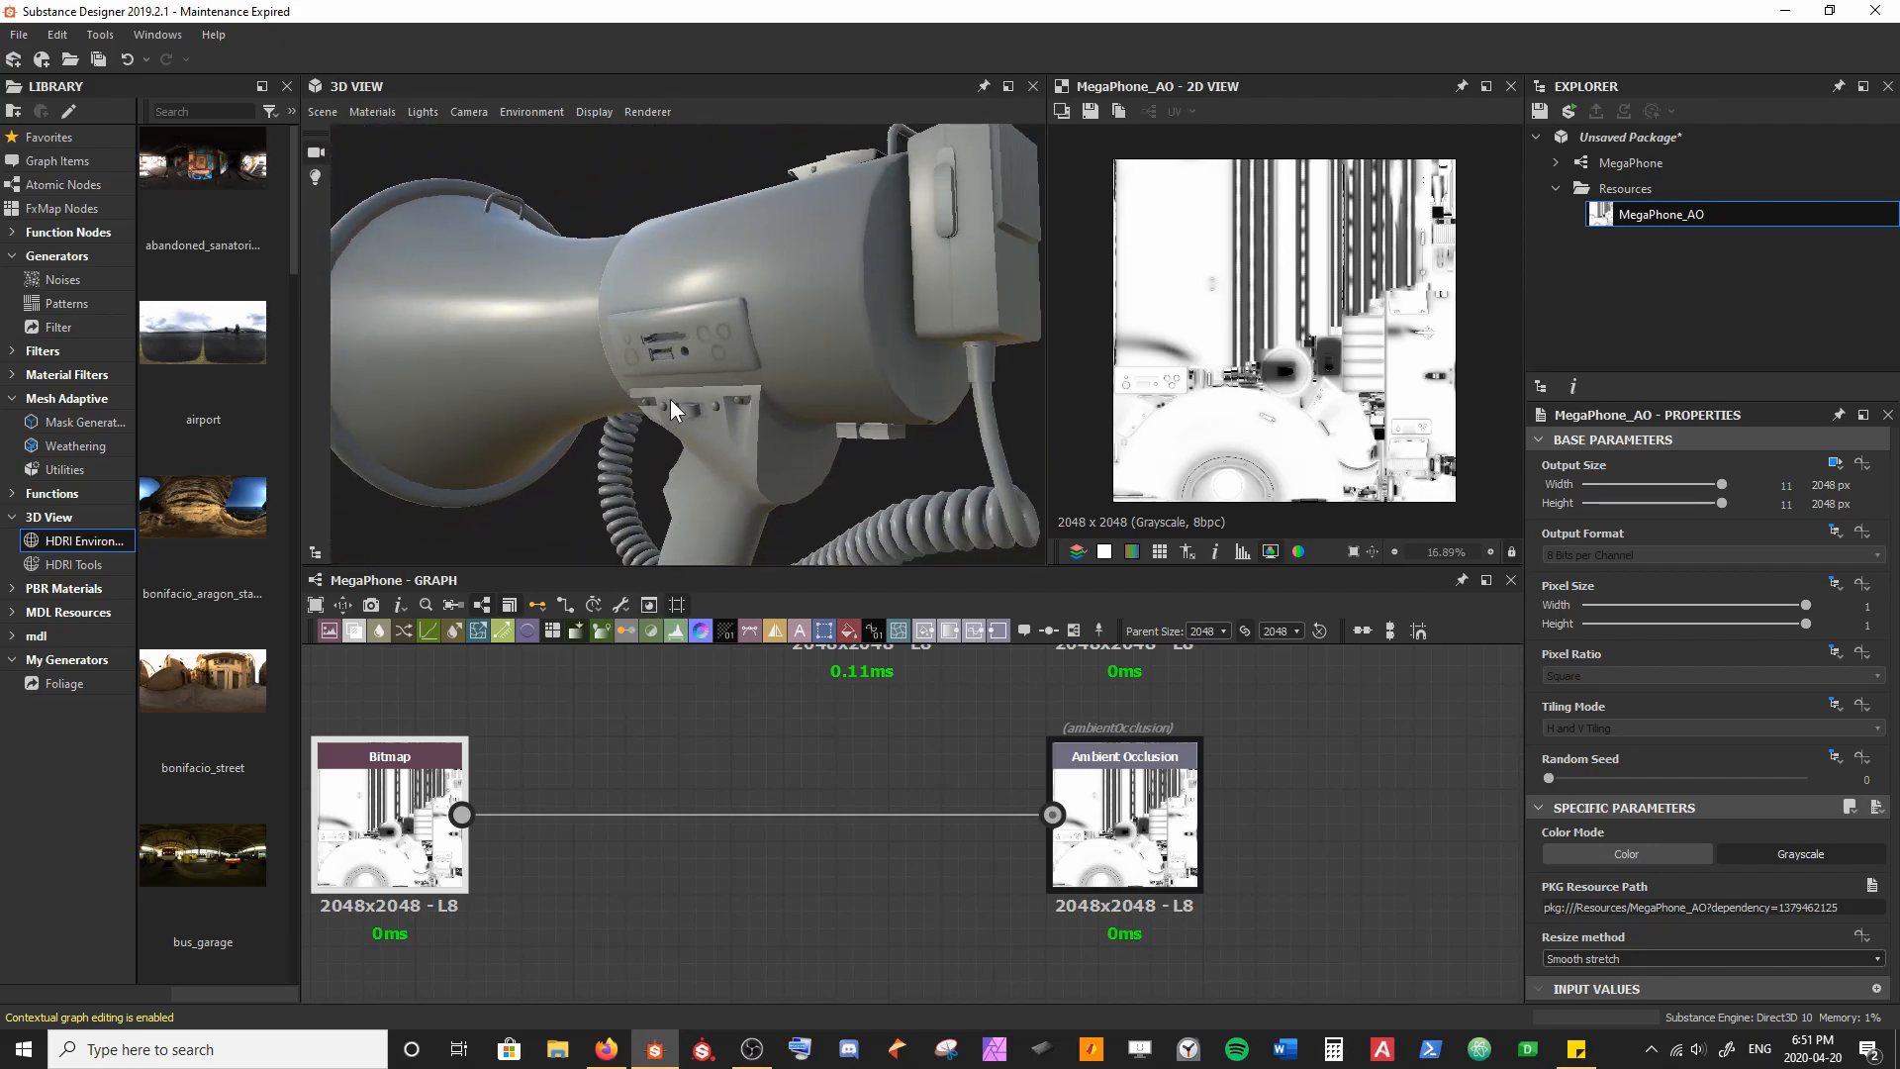
right_drag(669, 406, 667, 475)
middle_drag(667, 329, 692, 303)
scroll(608, 737, down, 3)
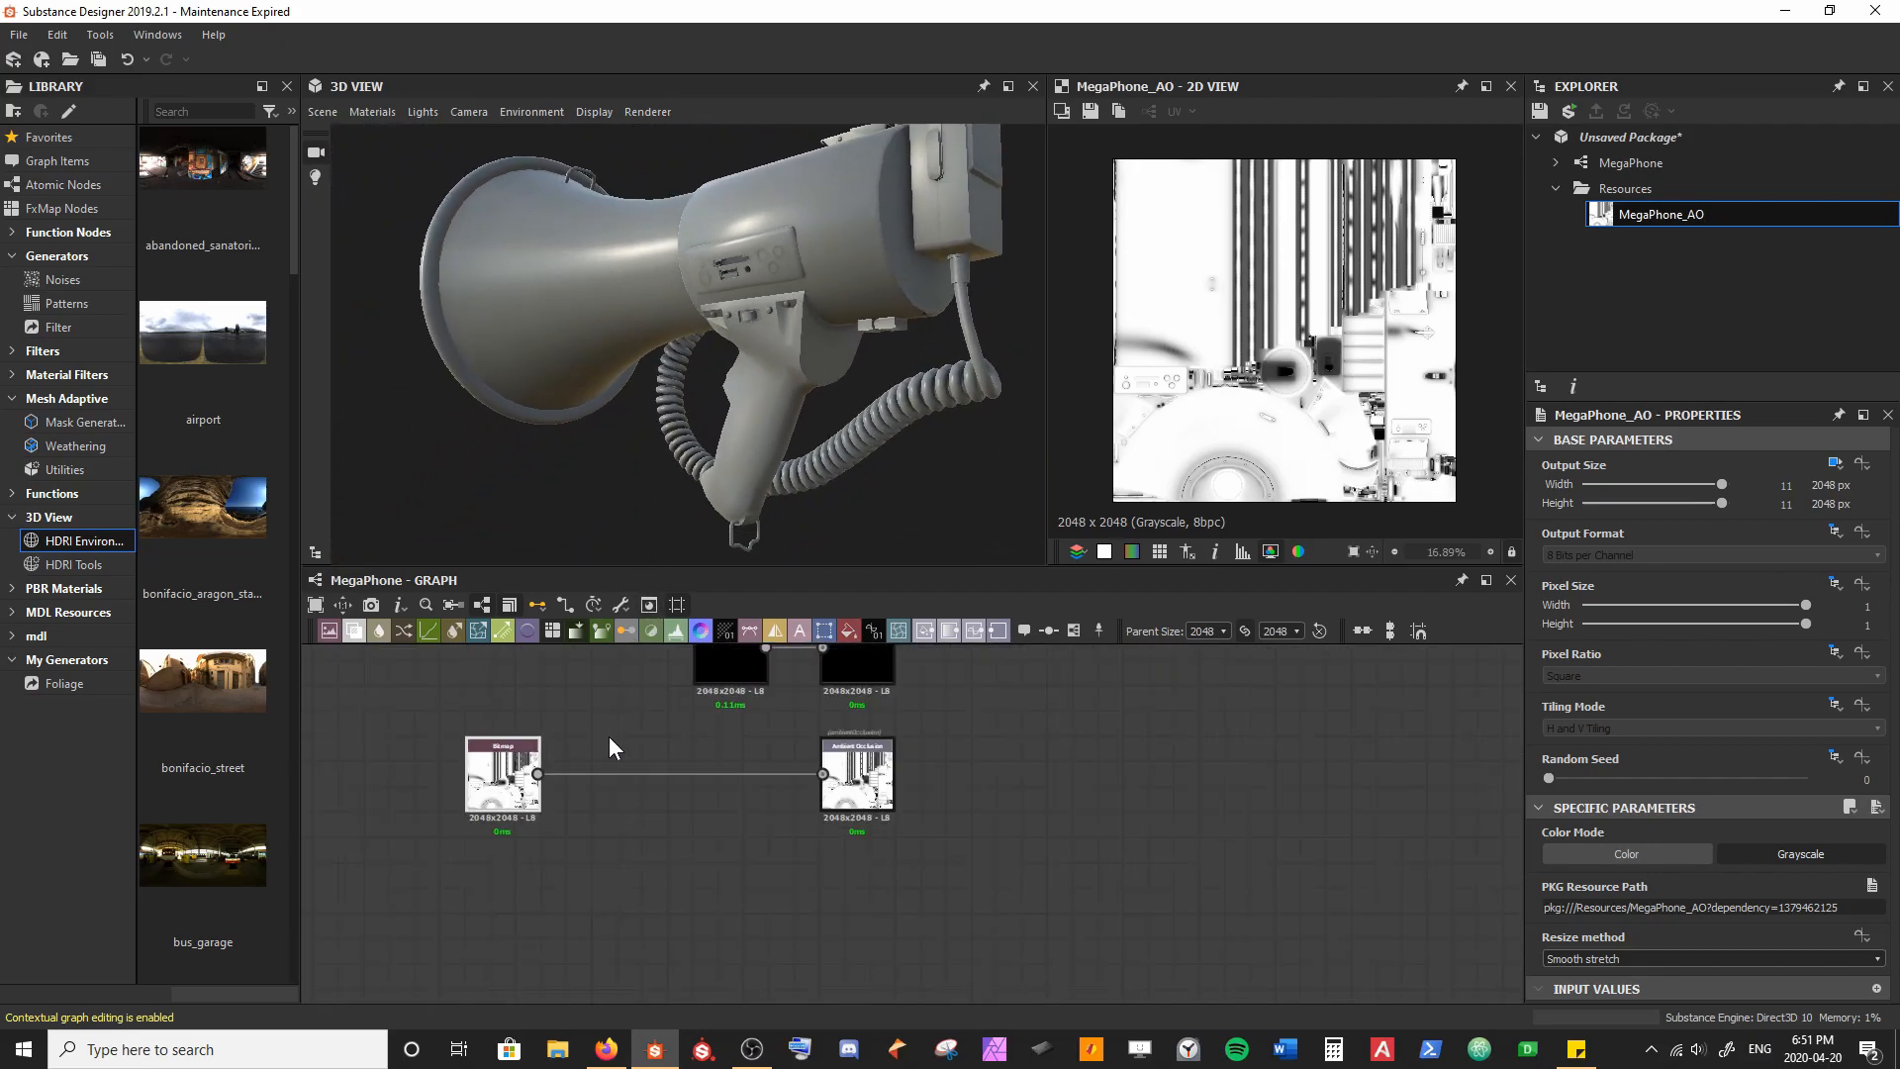
middle_drag(608, 737, 661, 855)
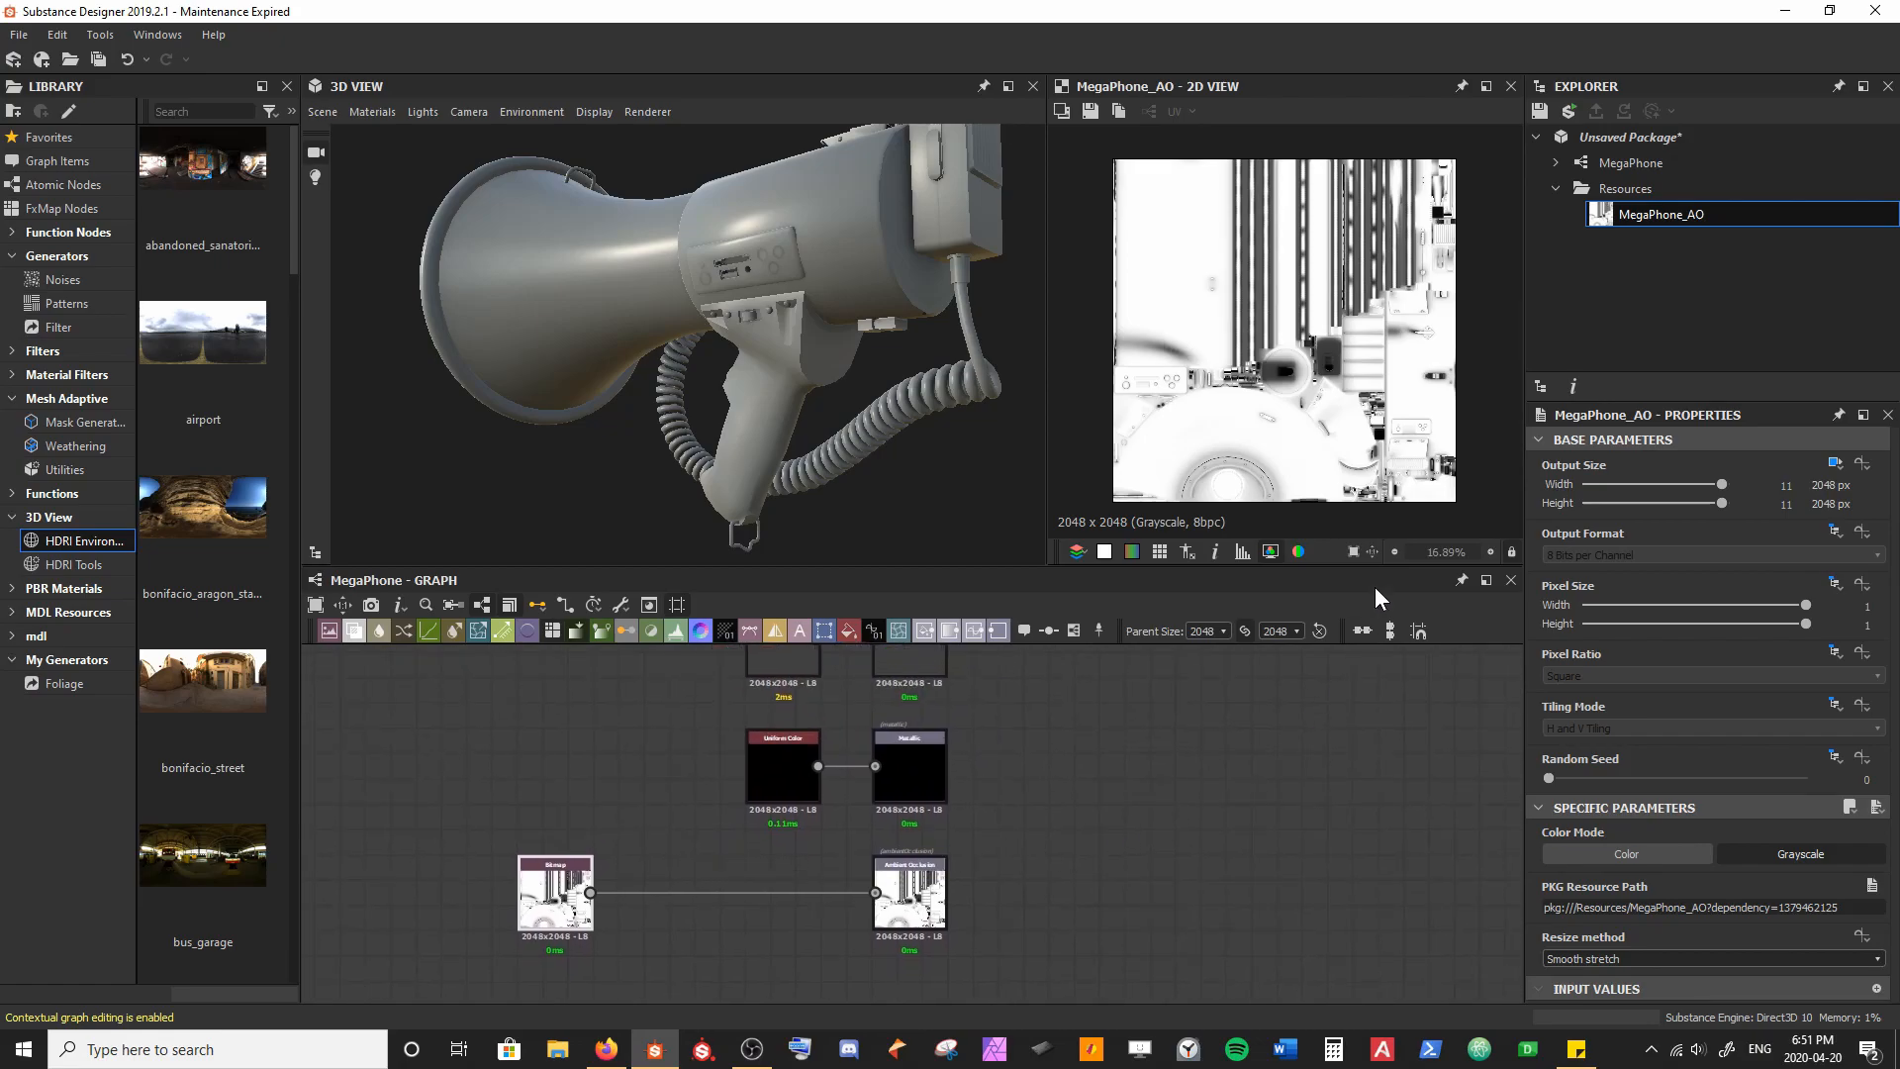
Step: Link the Curvature, IDMap, NormalDirectX, Position, UV and WorldSpaceNormal bitmaps from Mesh Maps into the package's Resources folder
right_click(1631, 186)
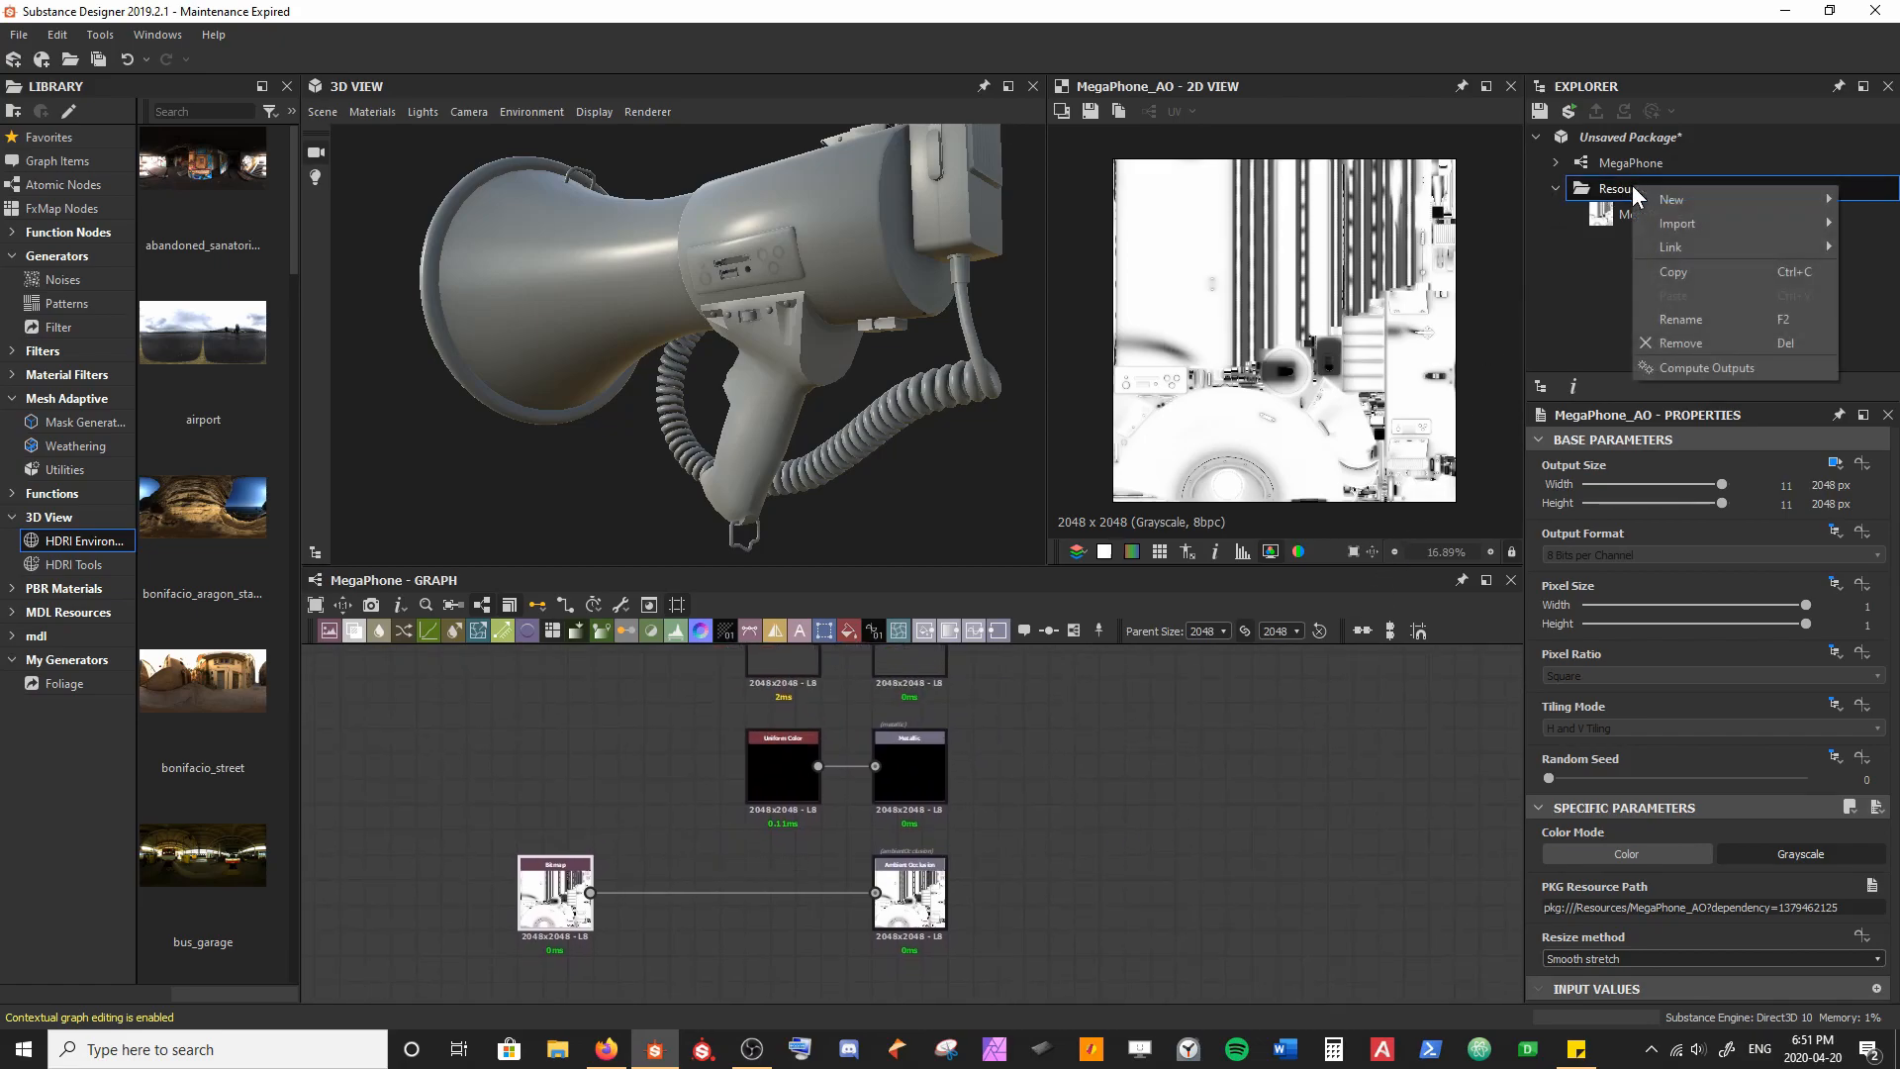
mouse_move(1648, 246)
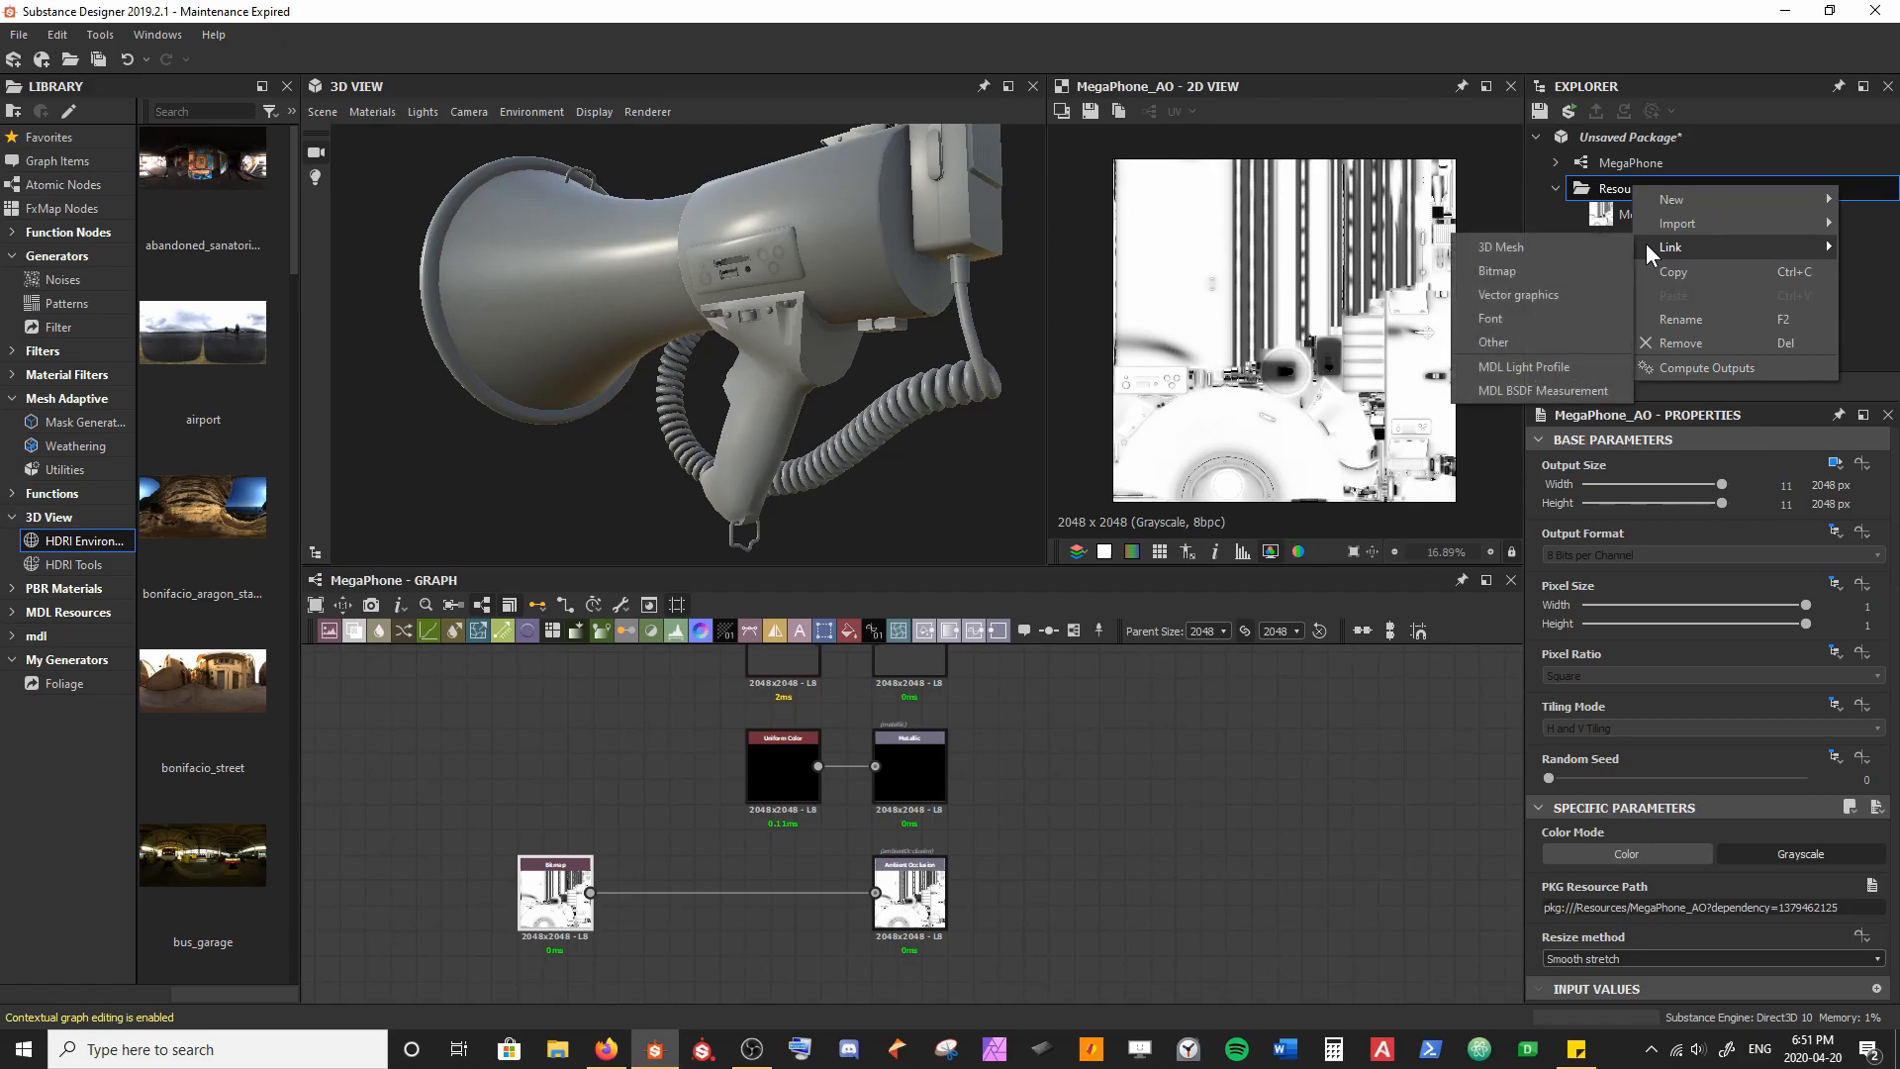
click(1564, 265)
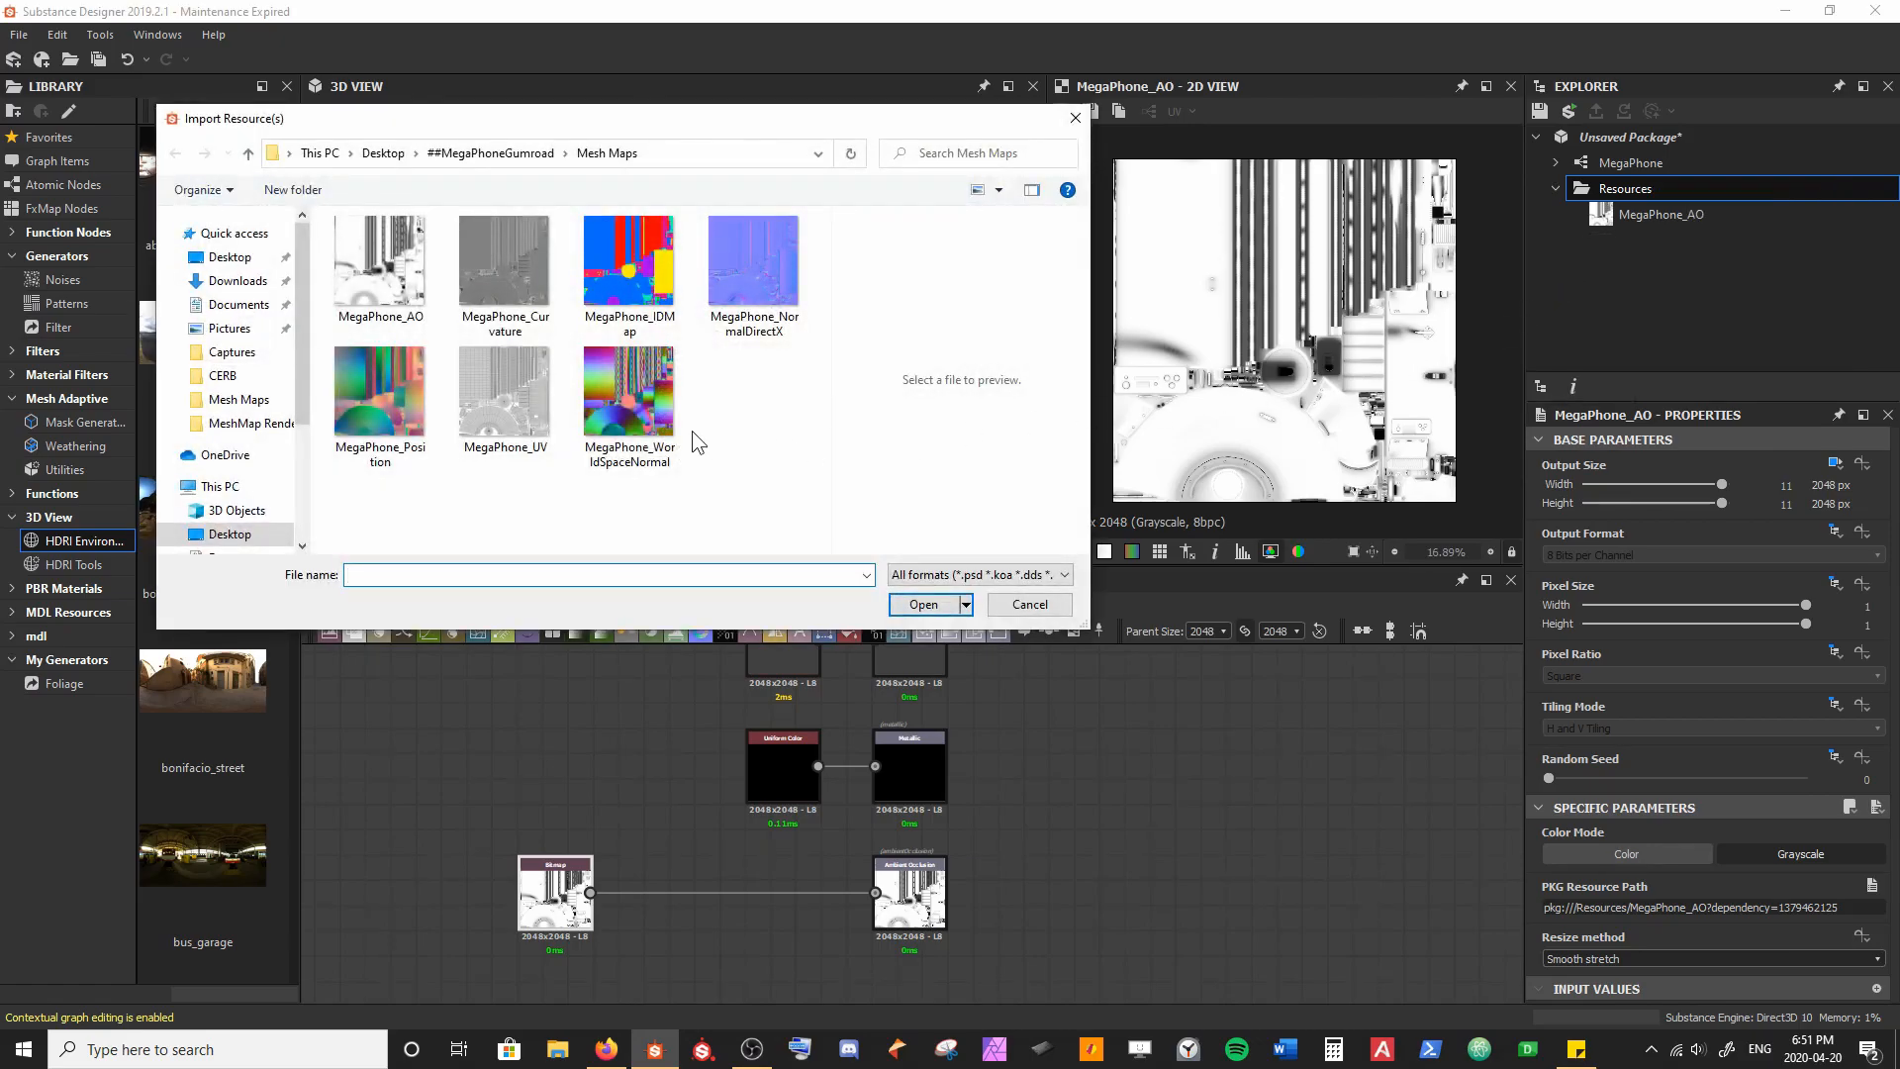
click(483, 279)
shift+click(642, 414)
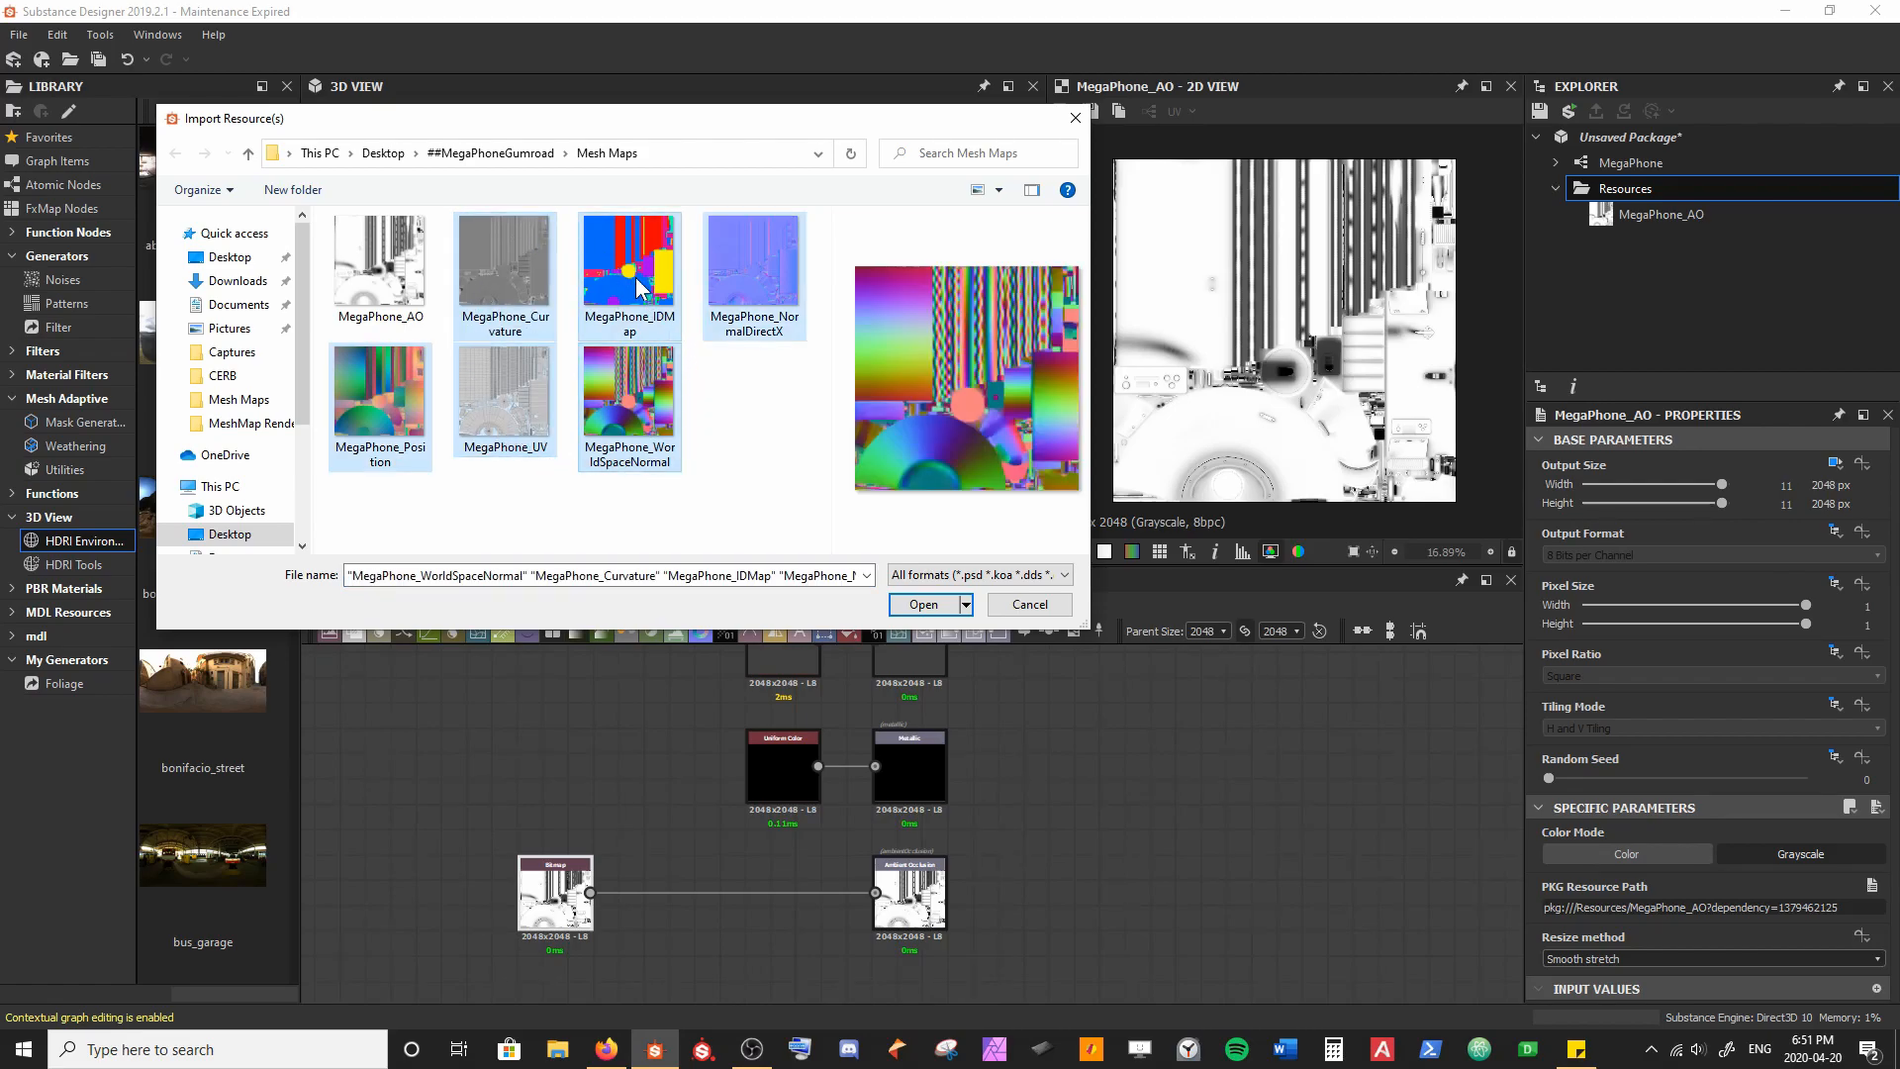
click(926, 609)
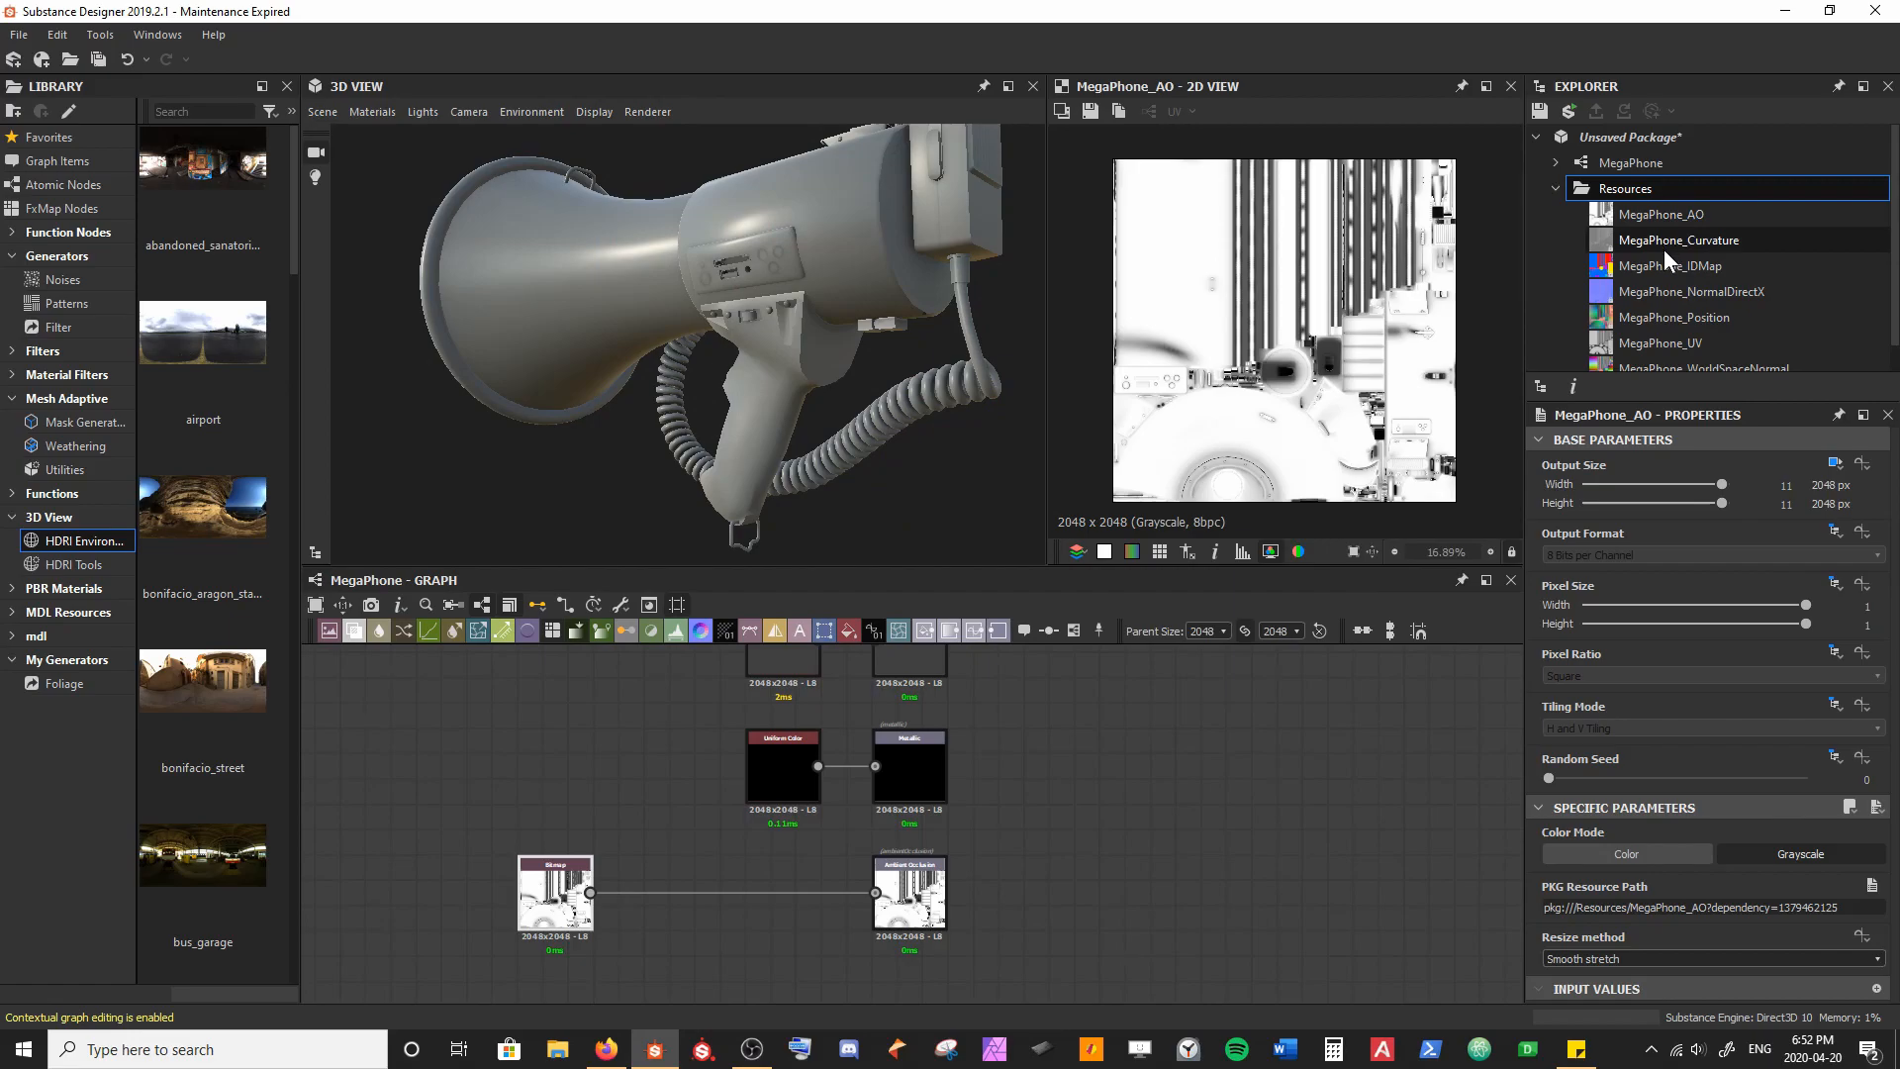
scroll(1665, 247, down, 1)
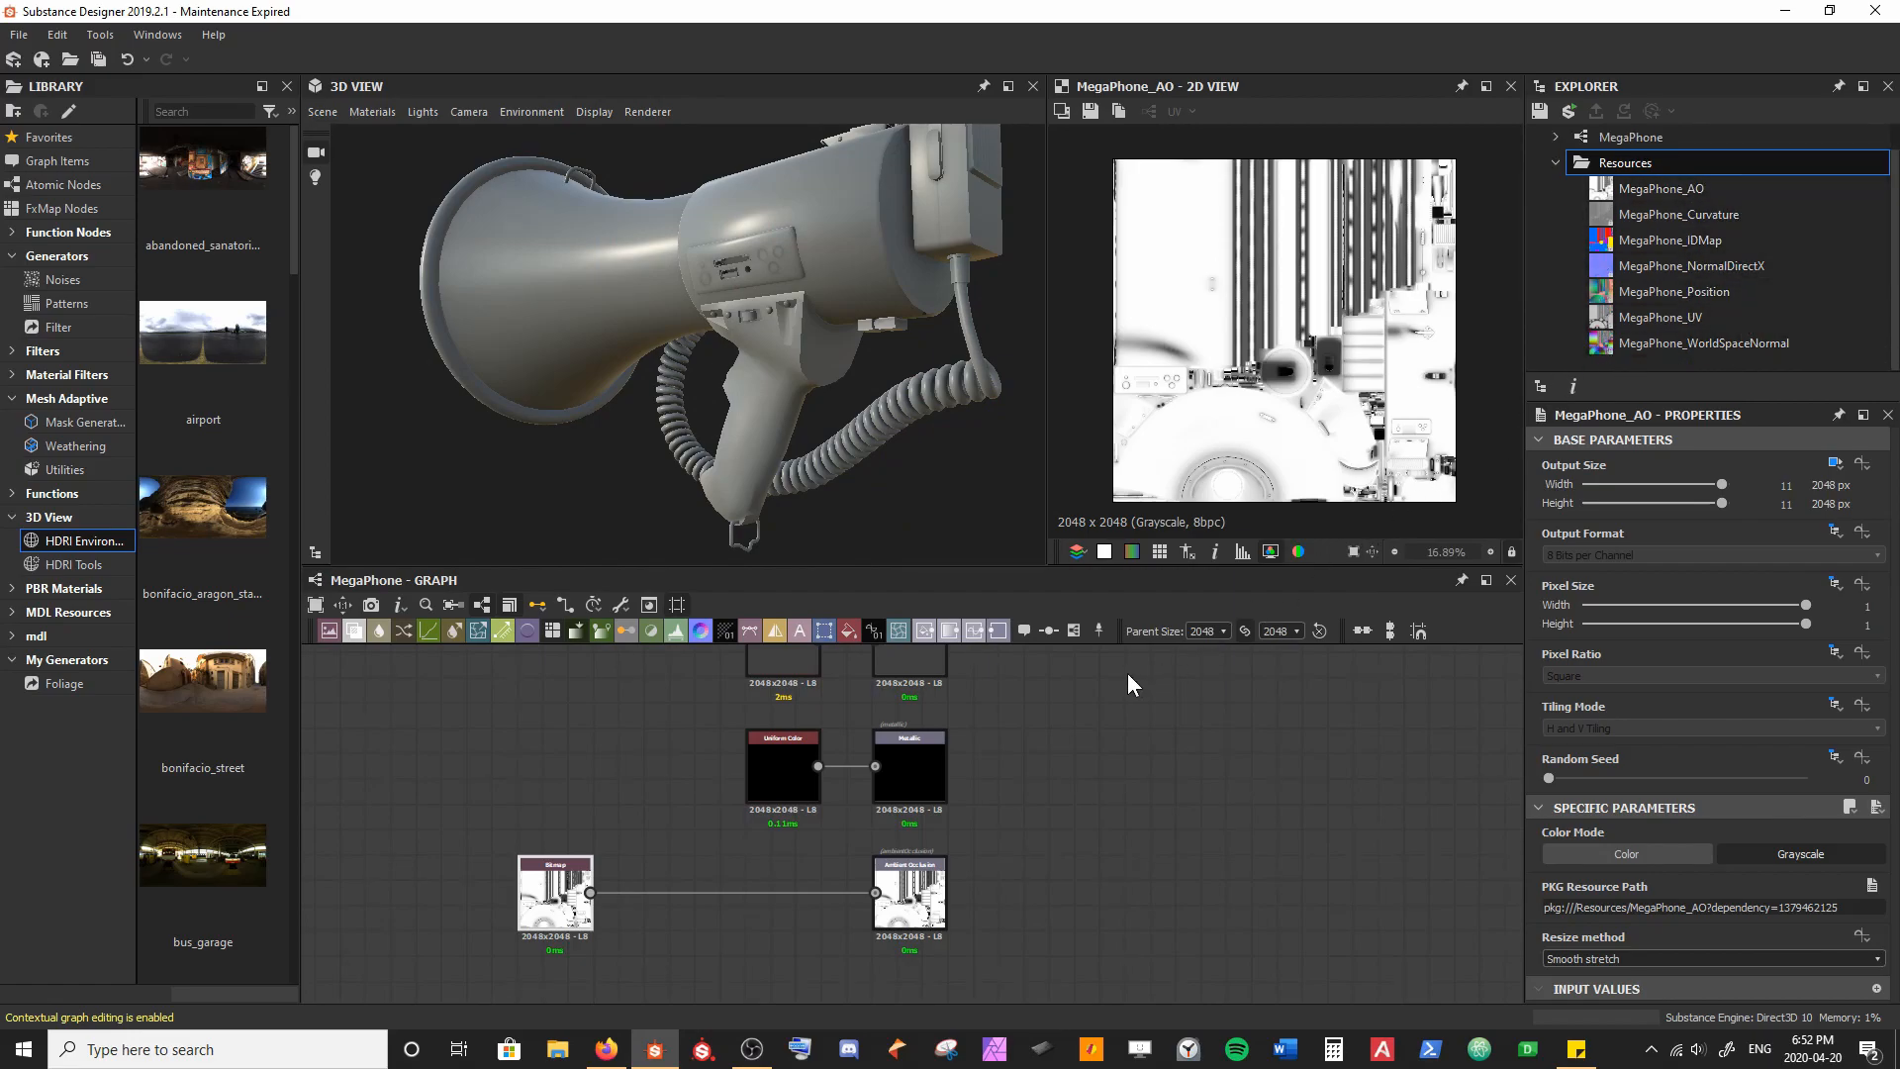
scroll(1073, 722, up, 4)
middle_drag(710, 800, 868, 797)
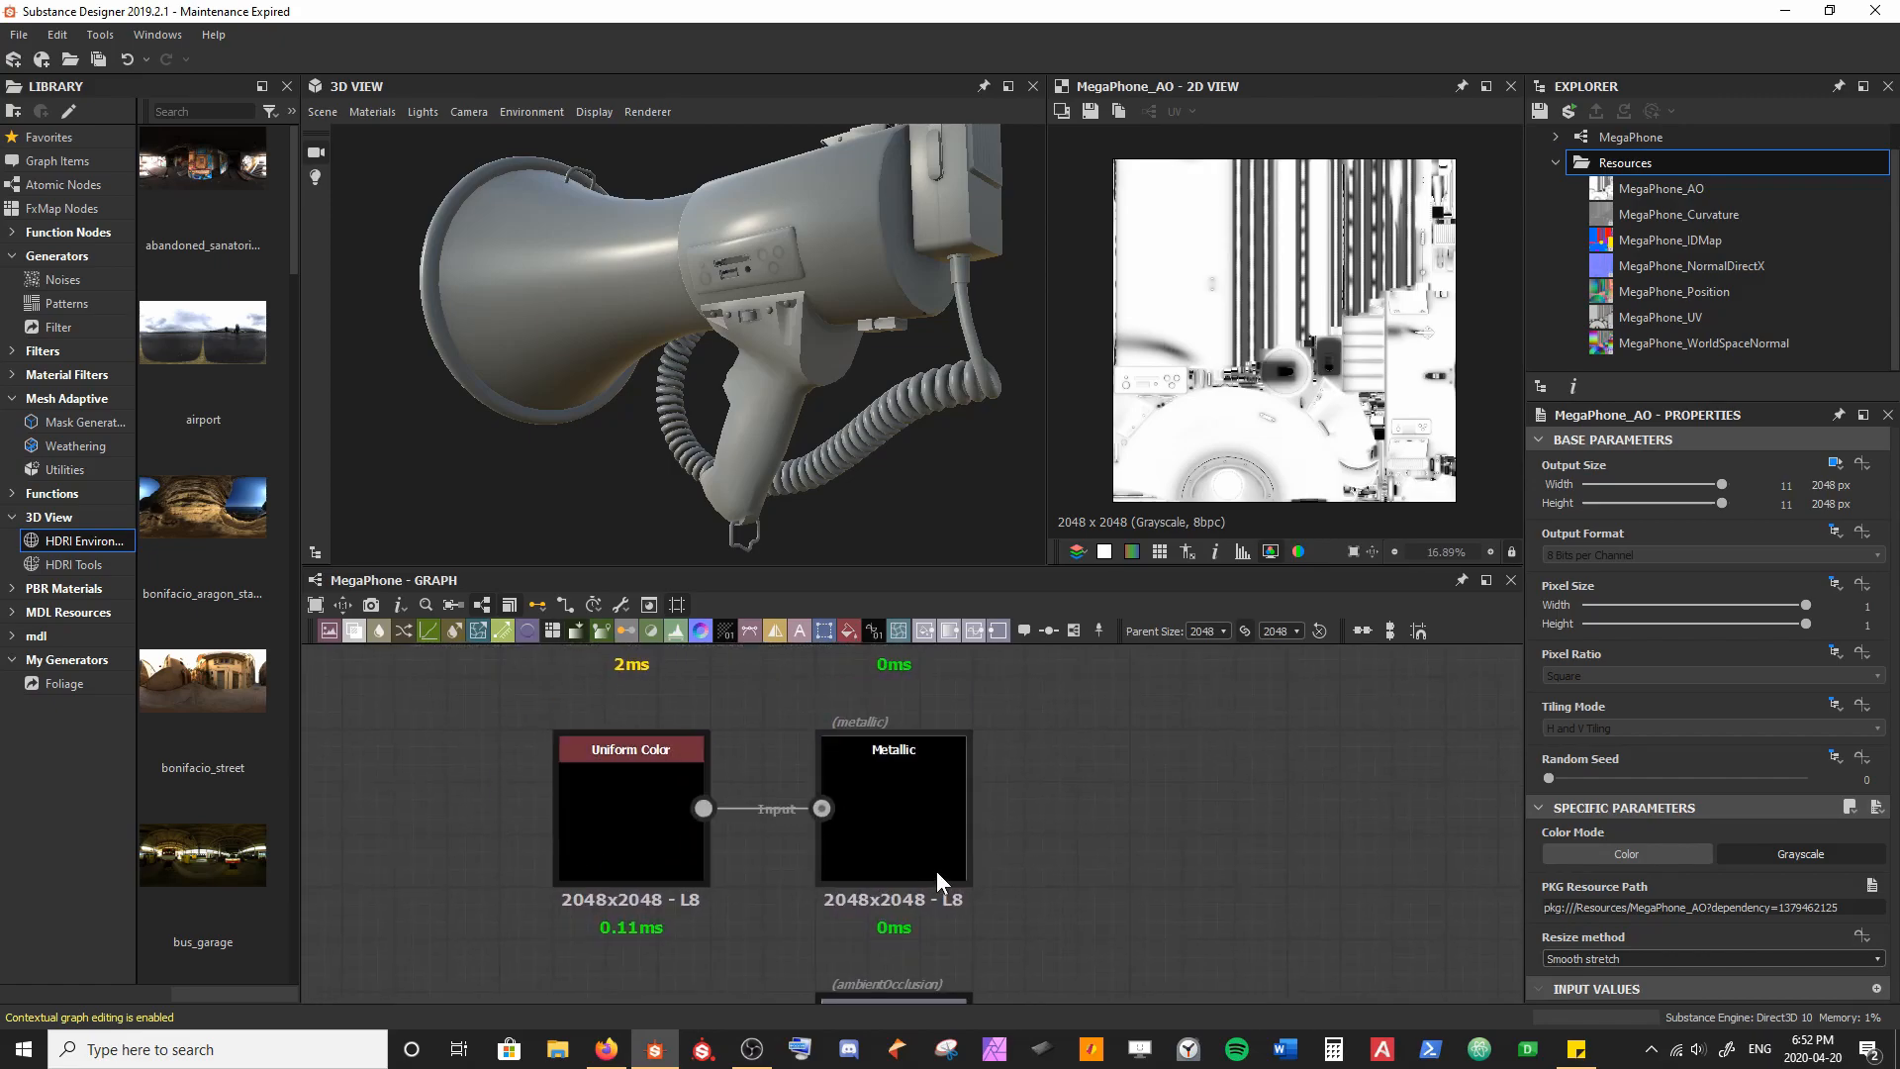
scroll(788, 763, down, 2)
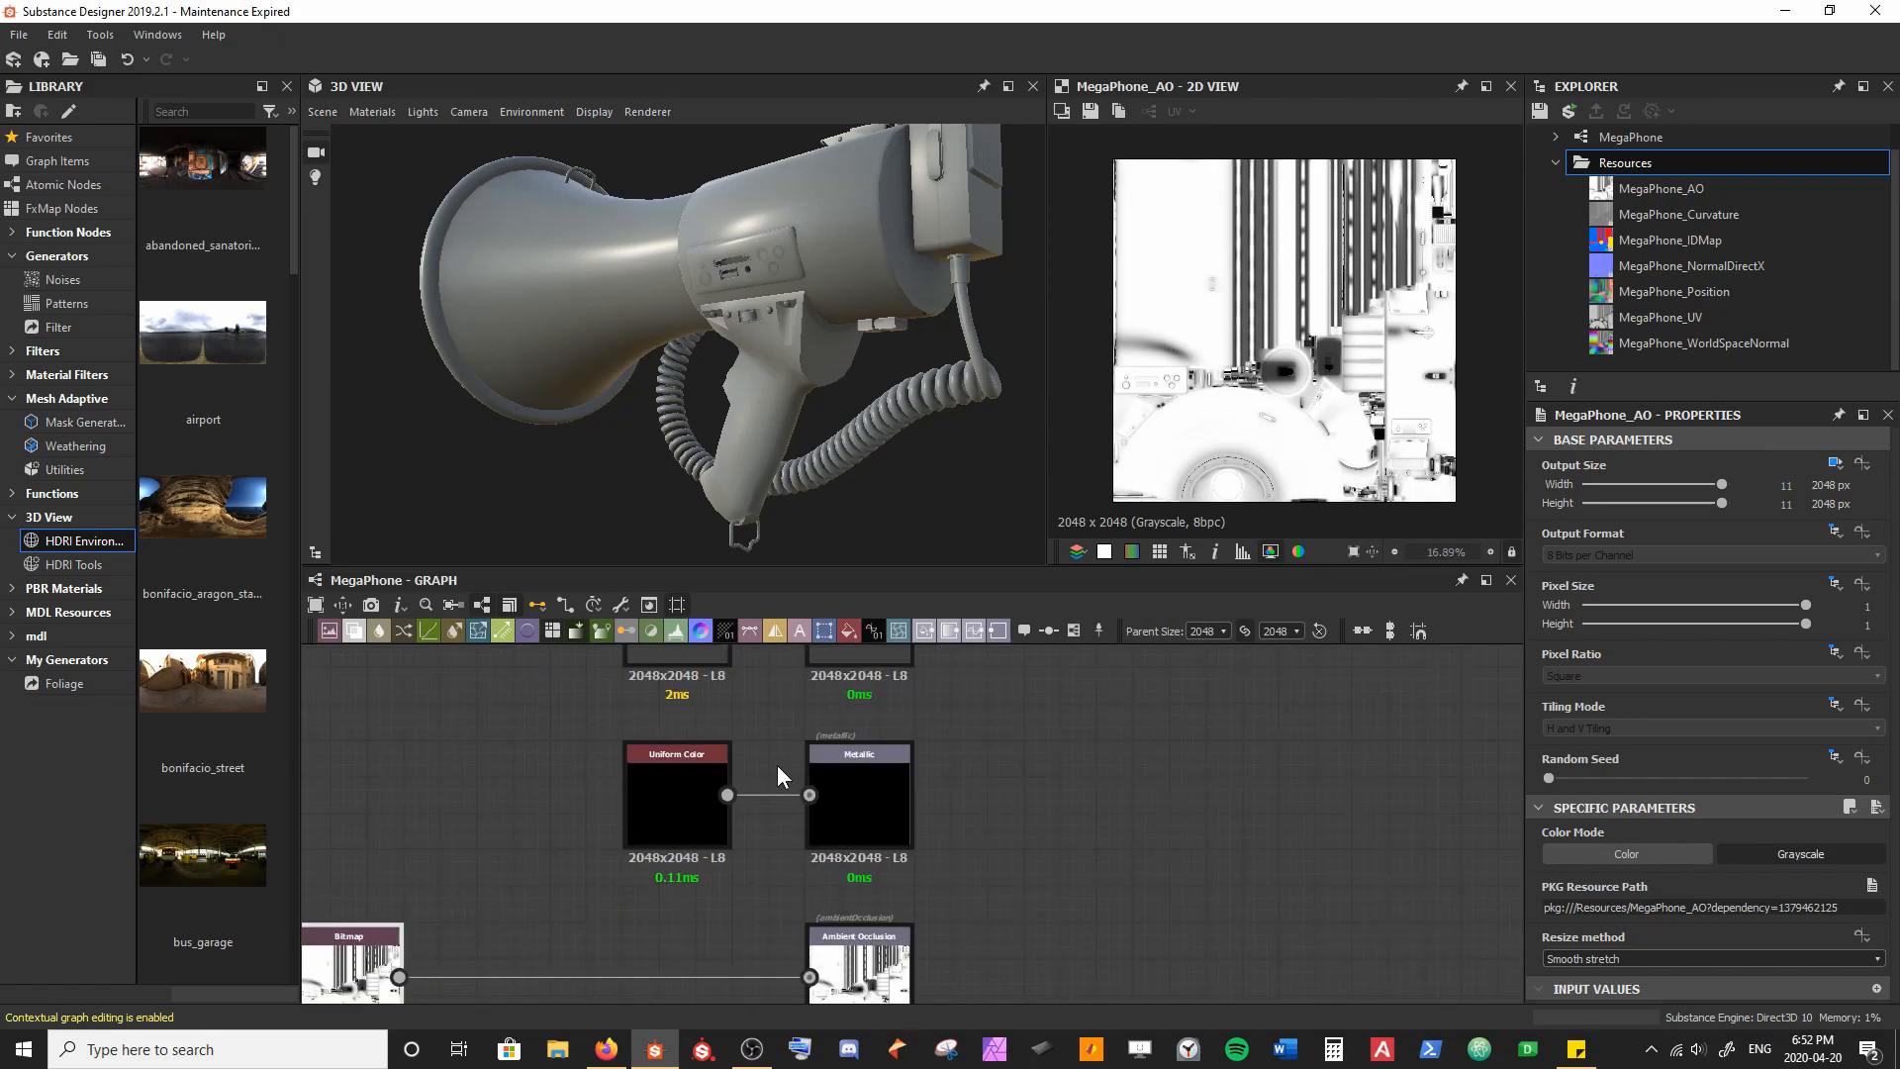
Step: Add the MegaPhone_NormalDirectX resource to the graph as a Bitmap node beside the Normal node
middle_drag(602, 657, 615, 823)
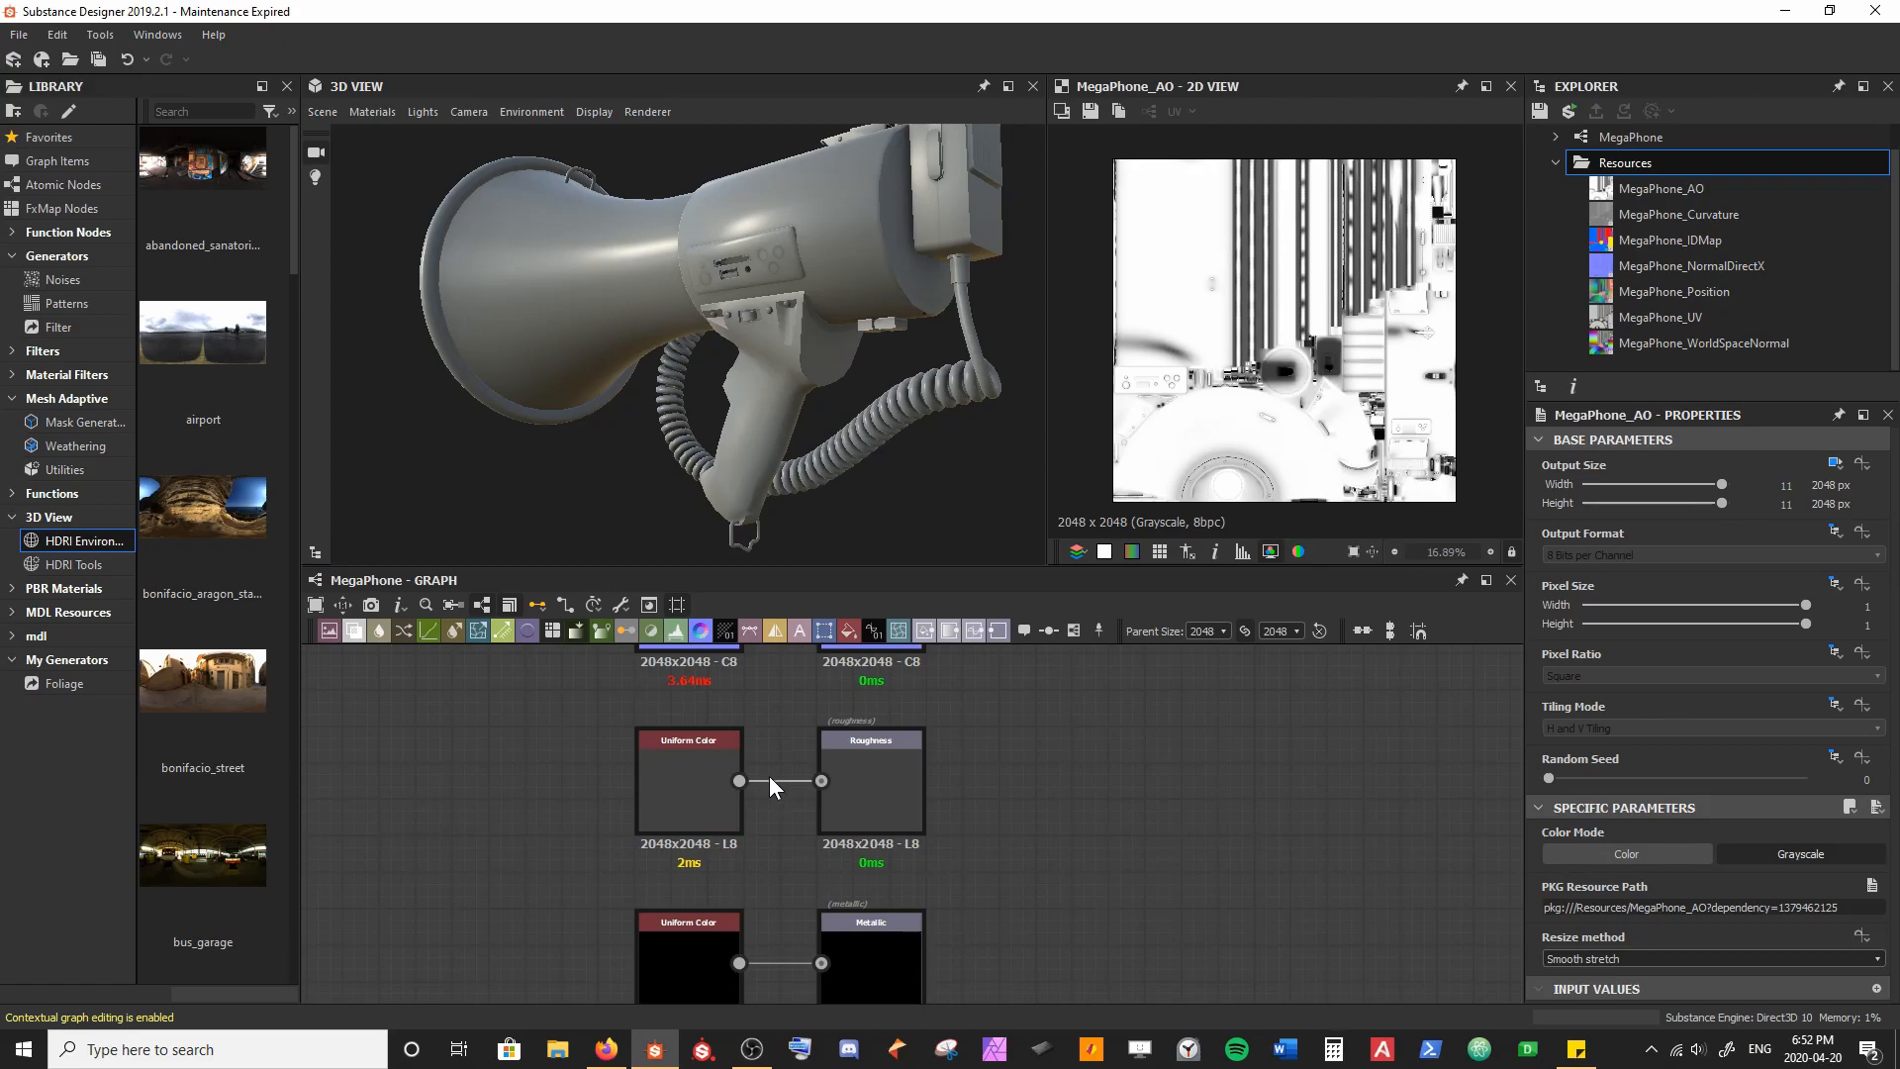
middle_drag(575, 677, 576, 857)
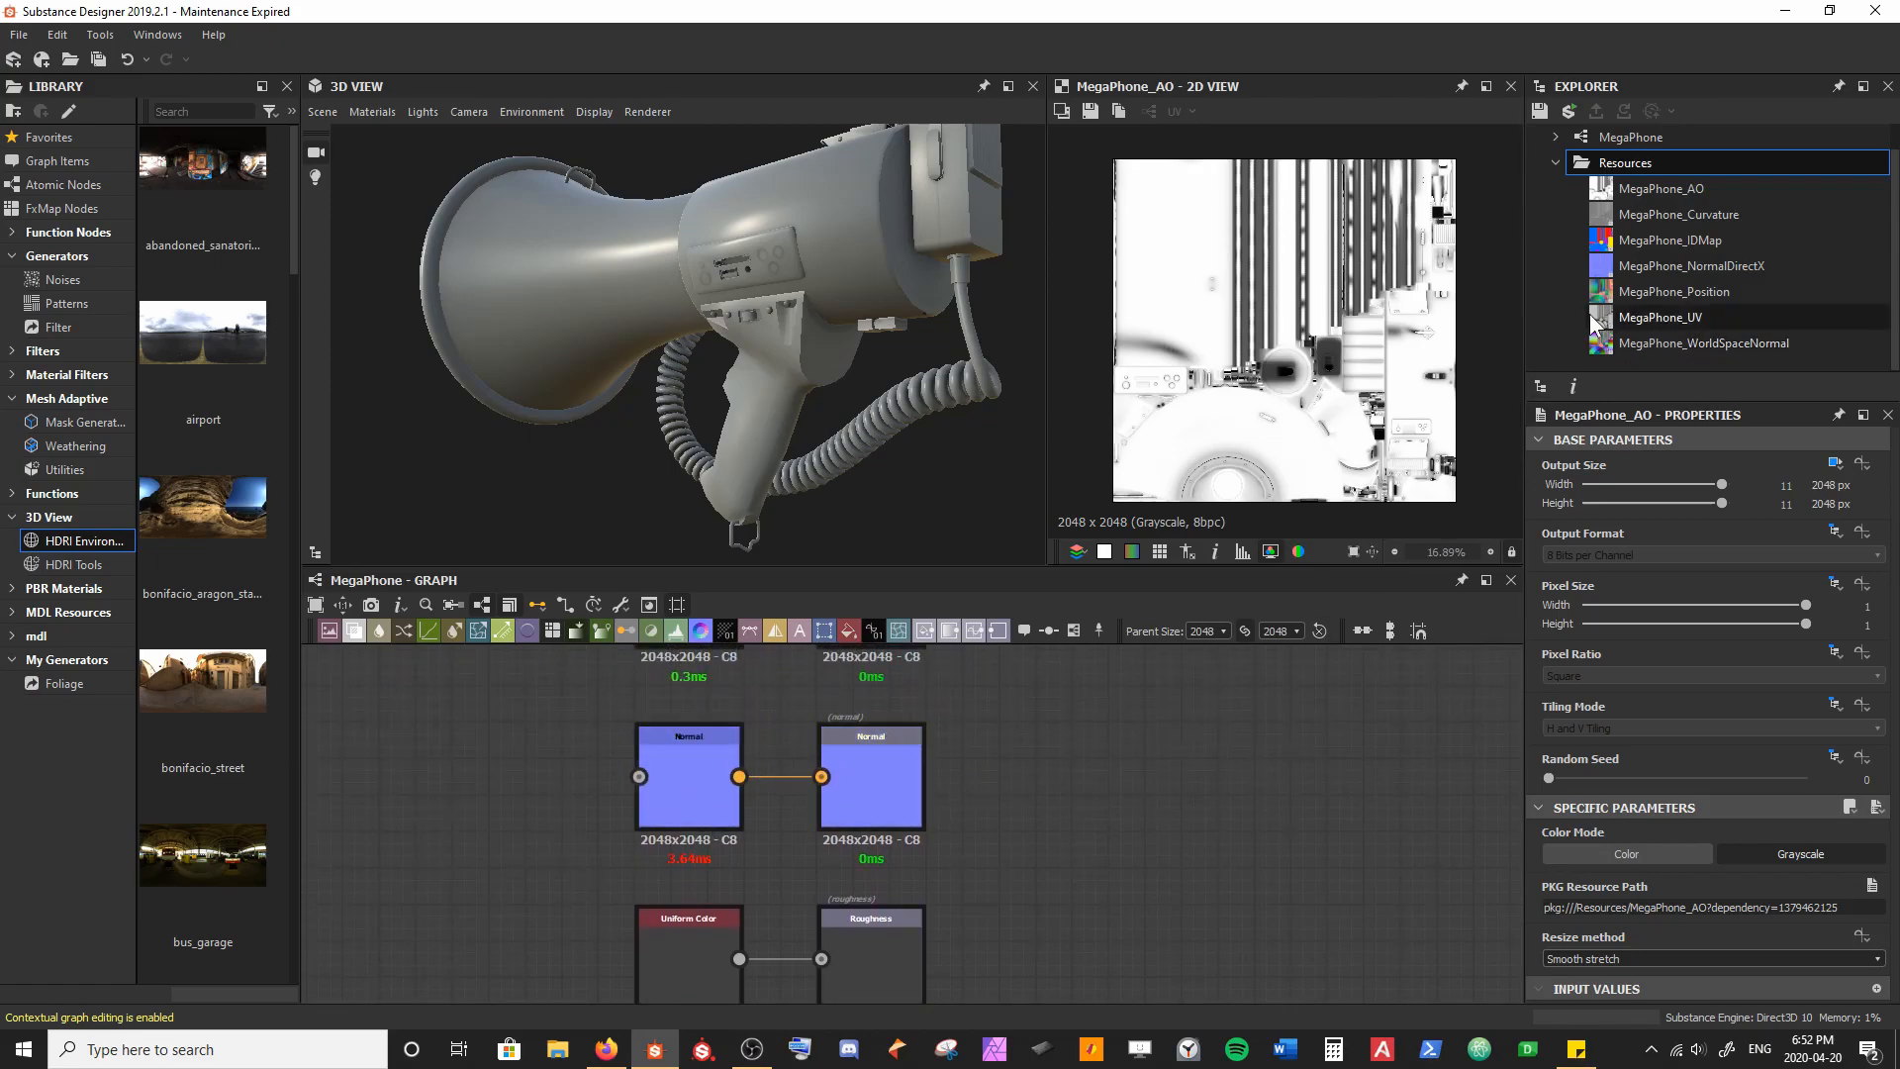
drag(528, 280, 769, 269)
drag(798, 337, 900, 489)
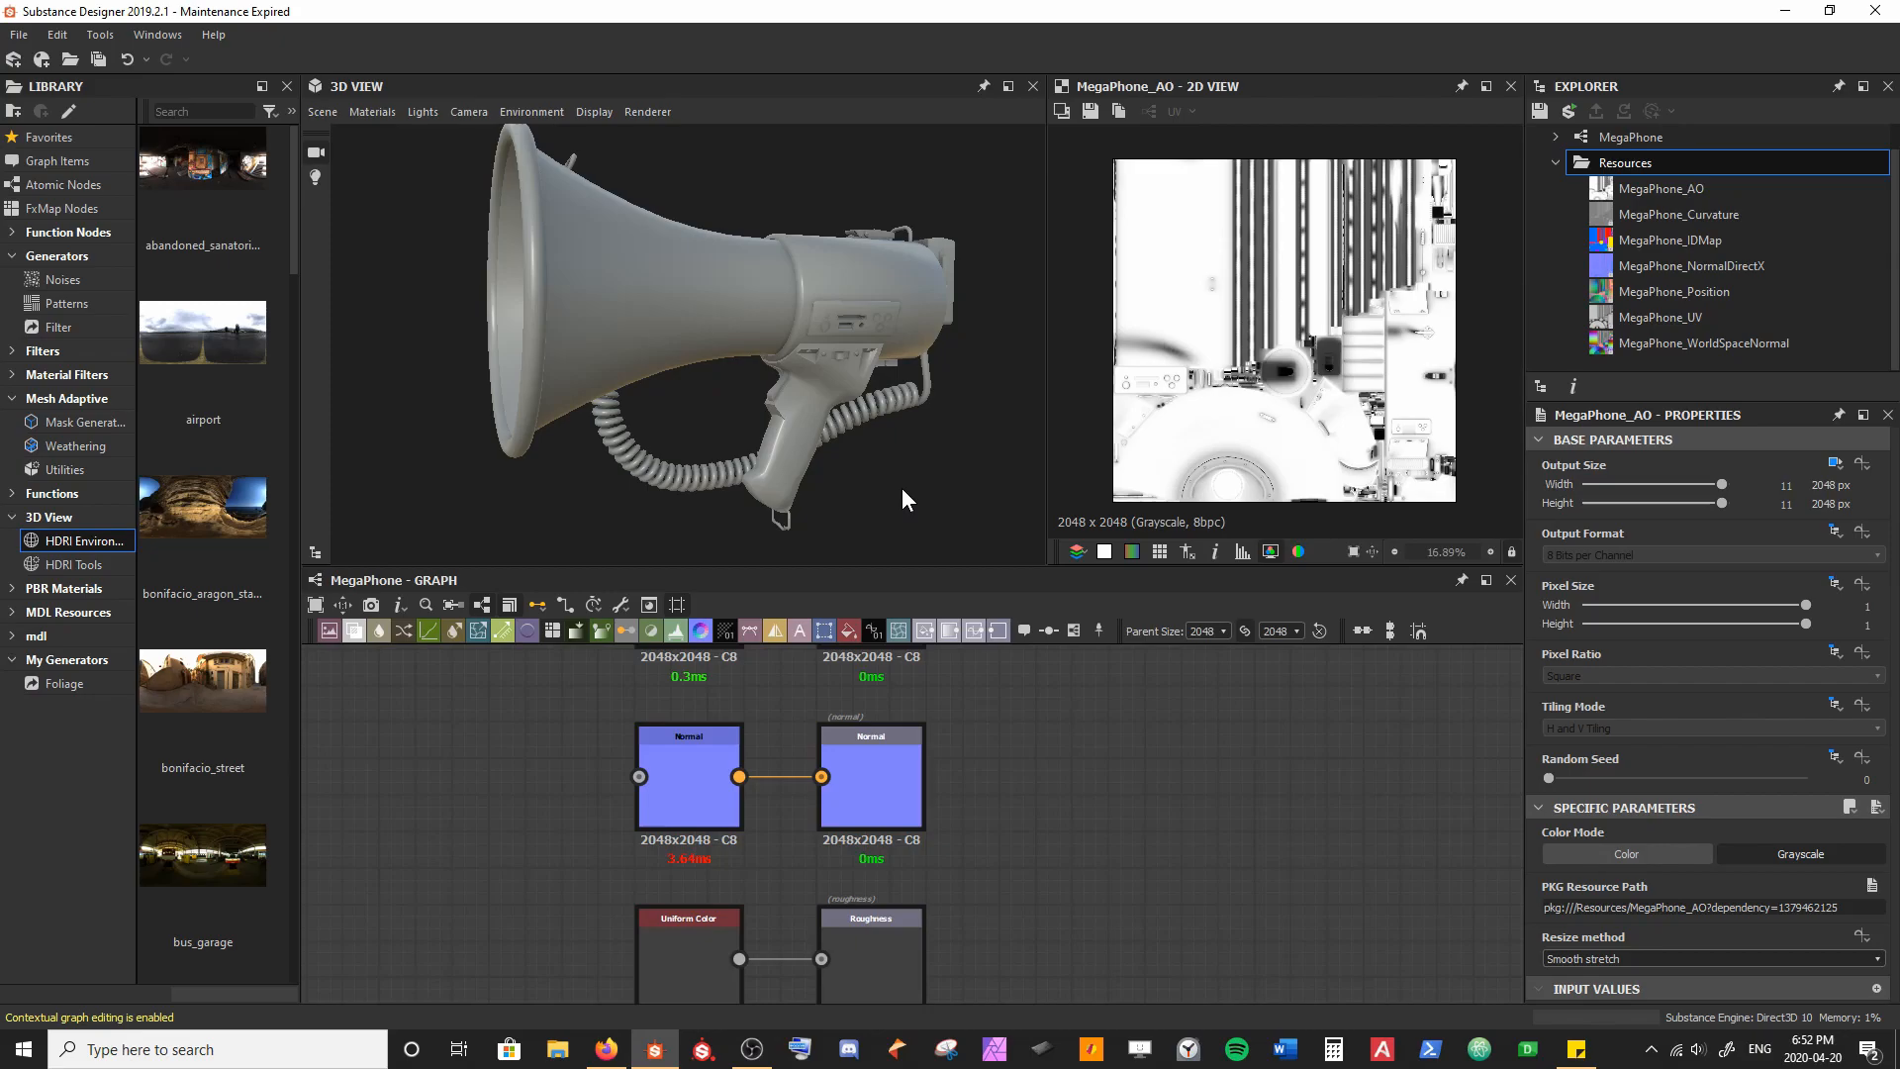
drag(1679, 269, 483, 776)
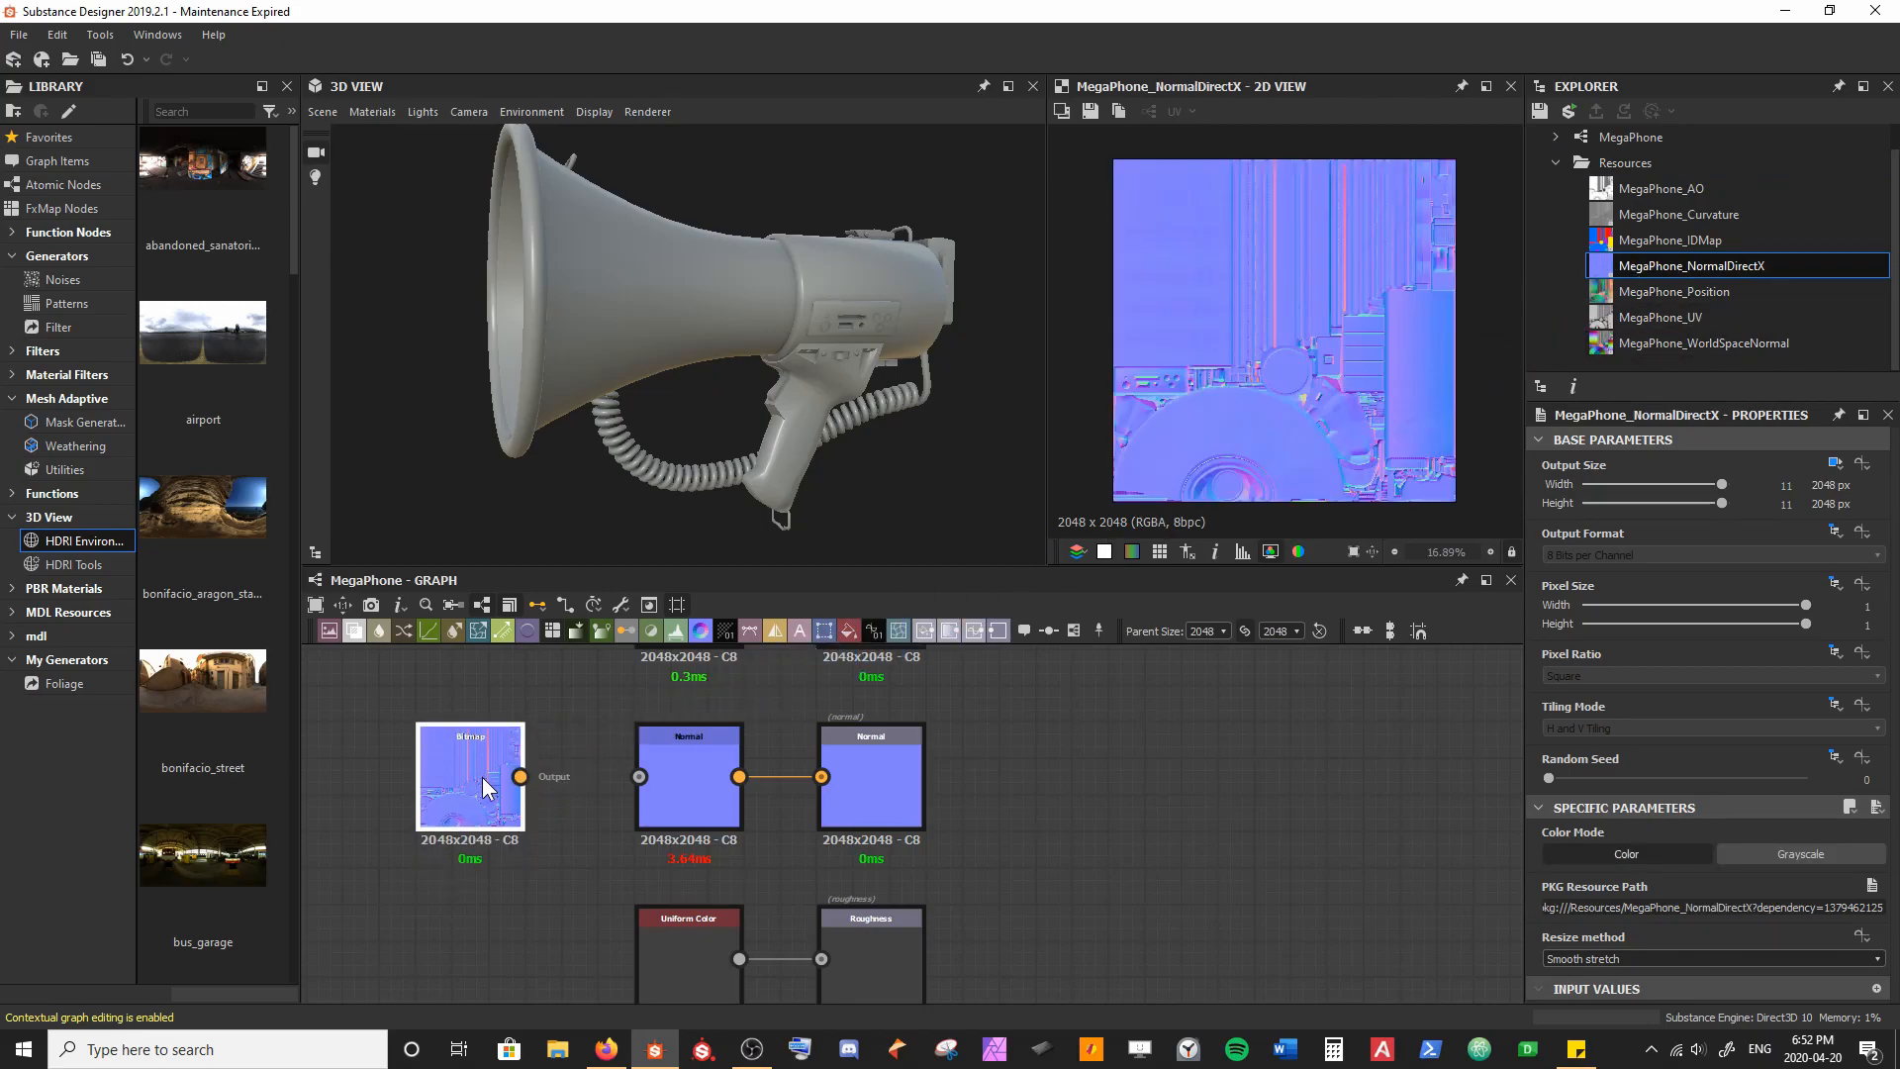
Step: Delete the Normal filter node and connect the MegaPhone_NormalDirectX Bitmap node to the Normal output
click(670, 774)
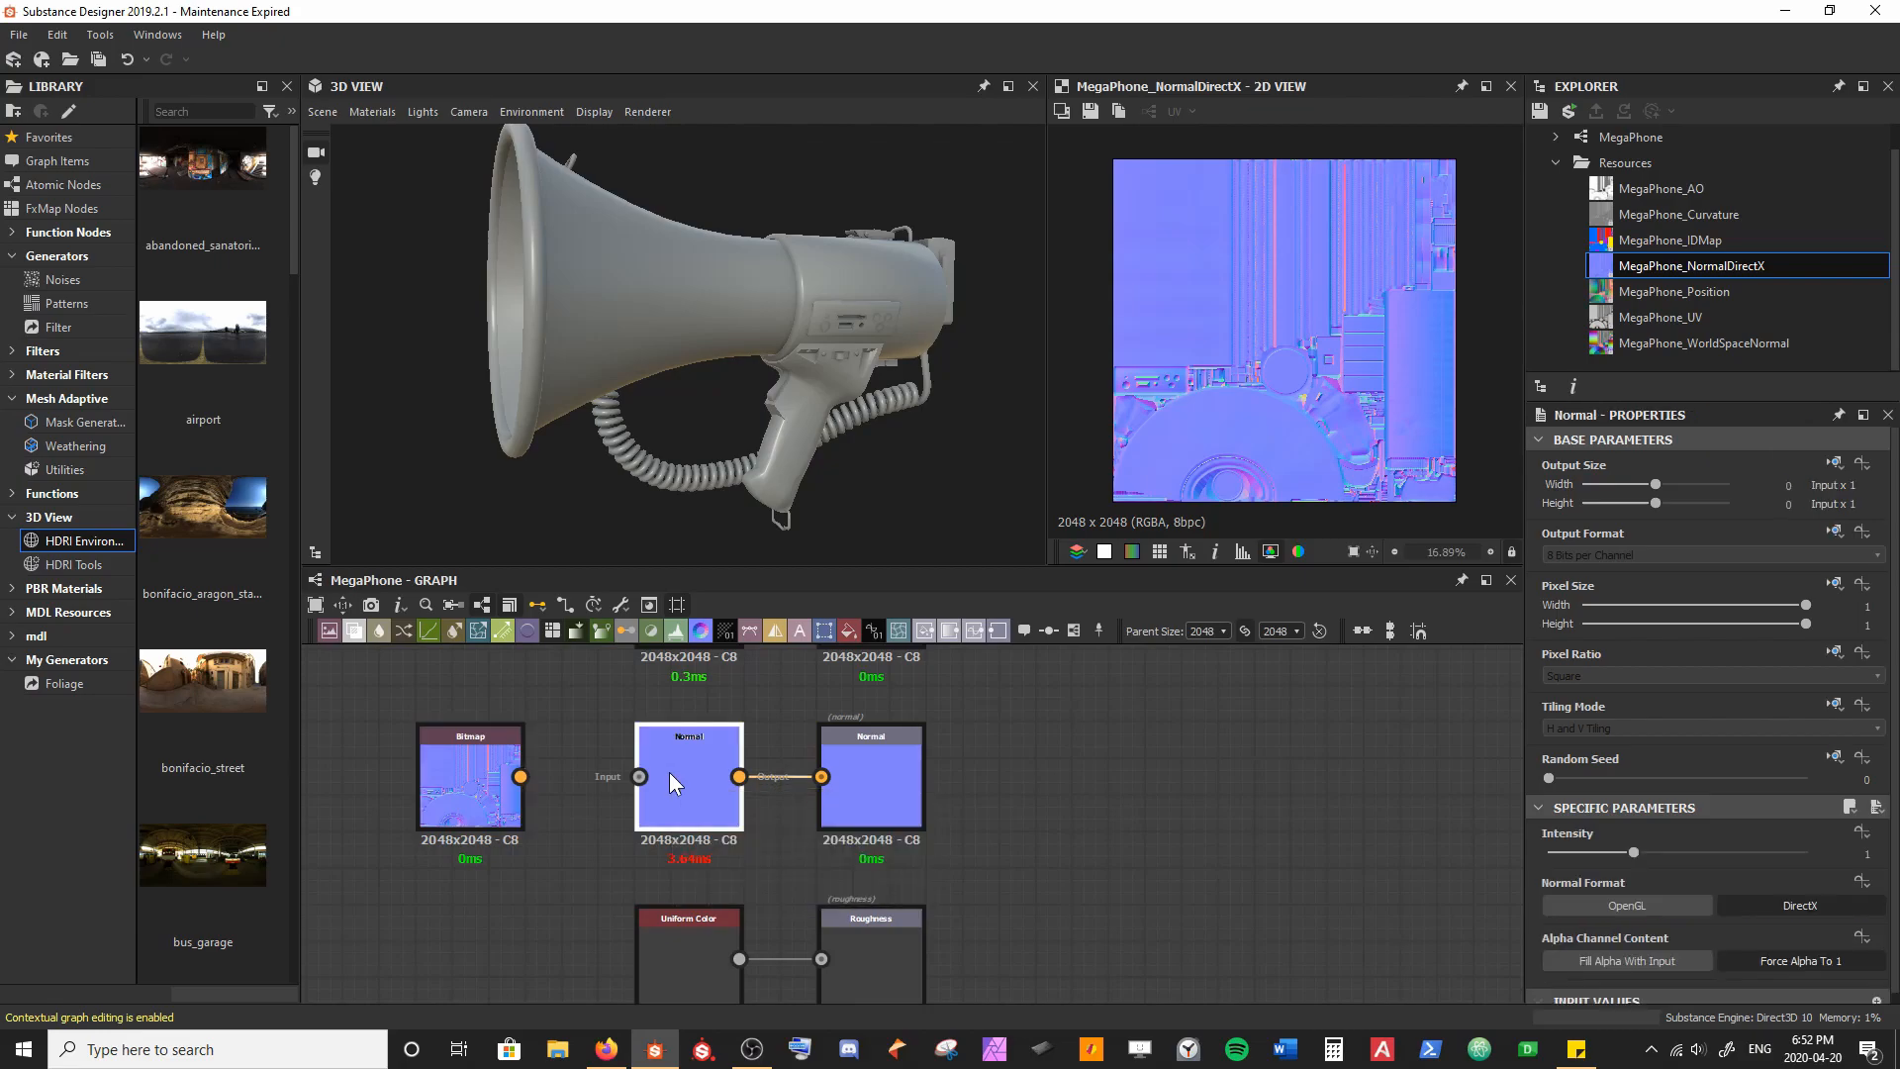
key(Delete)
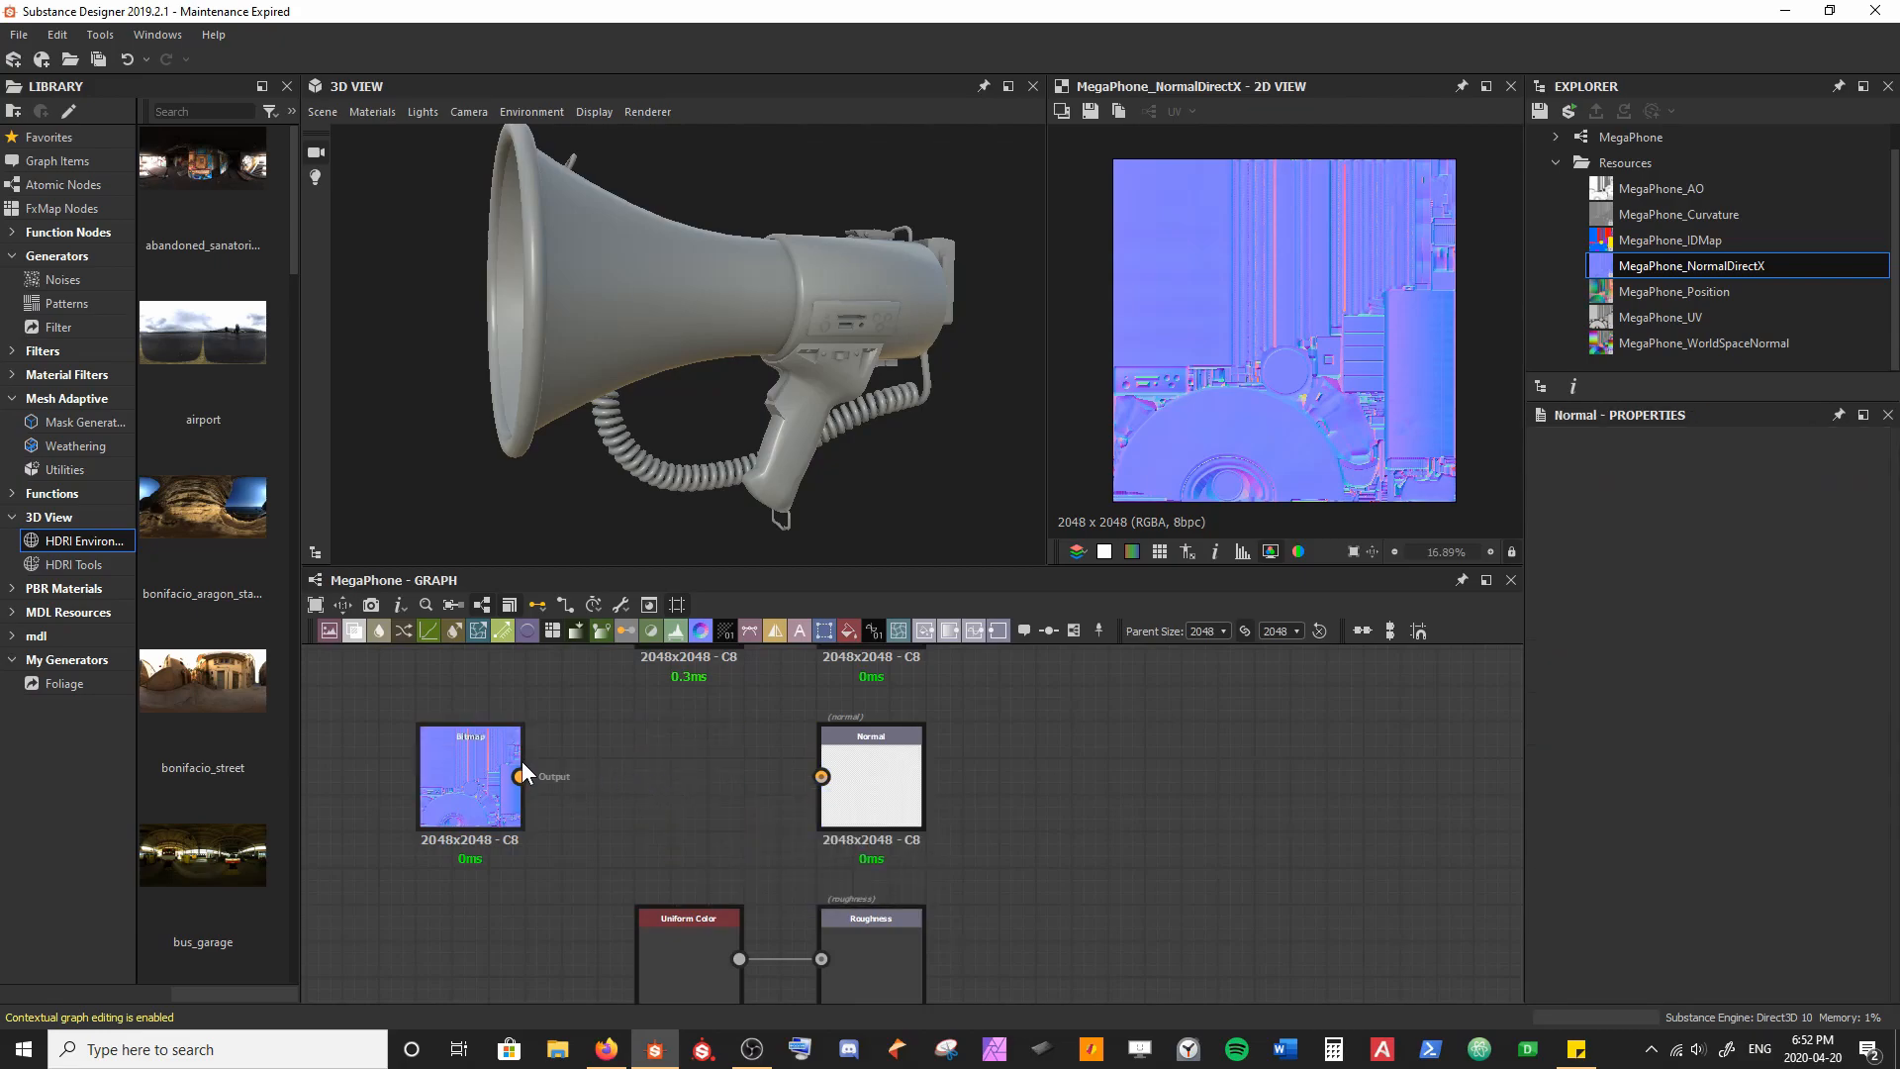
scroll(562, 467, up, 3)
drag(562, 467, 665, 473)
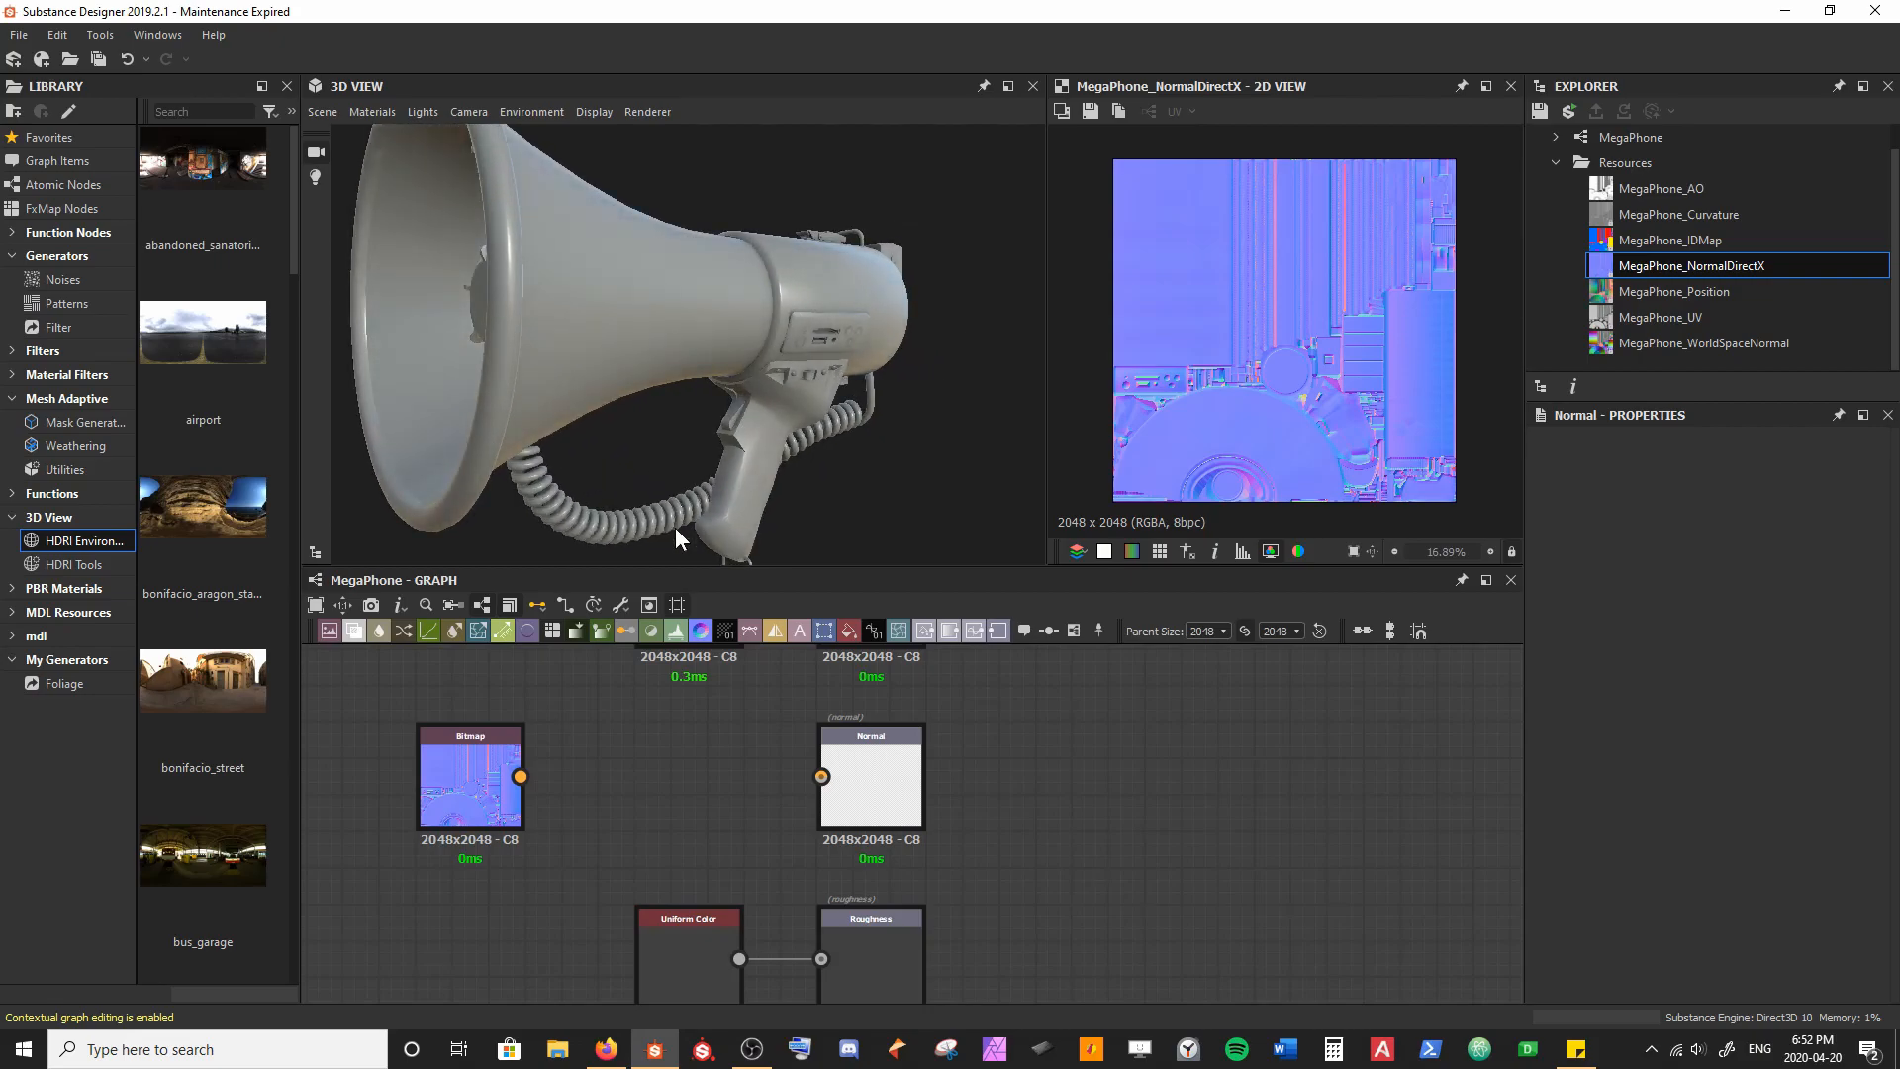
drag(523, 776, 841, 774)
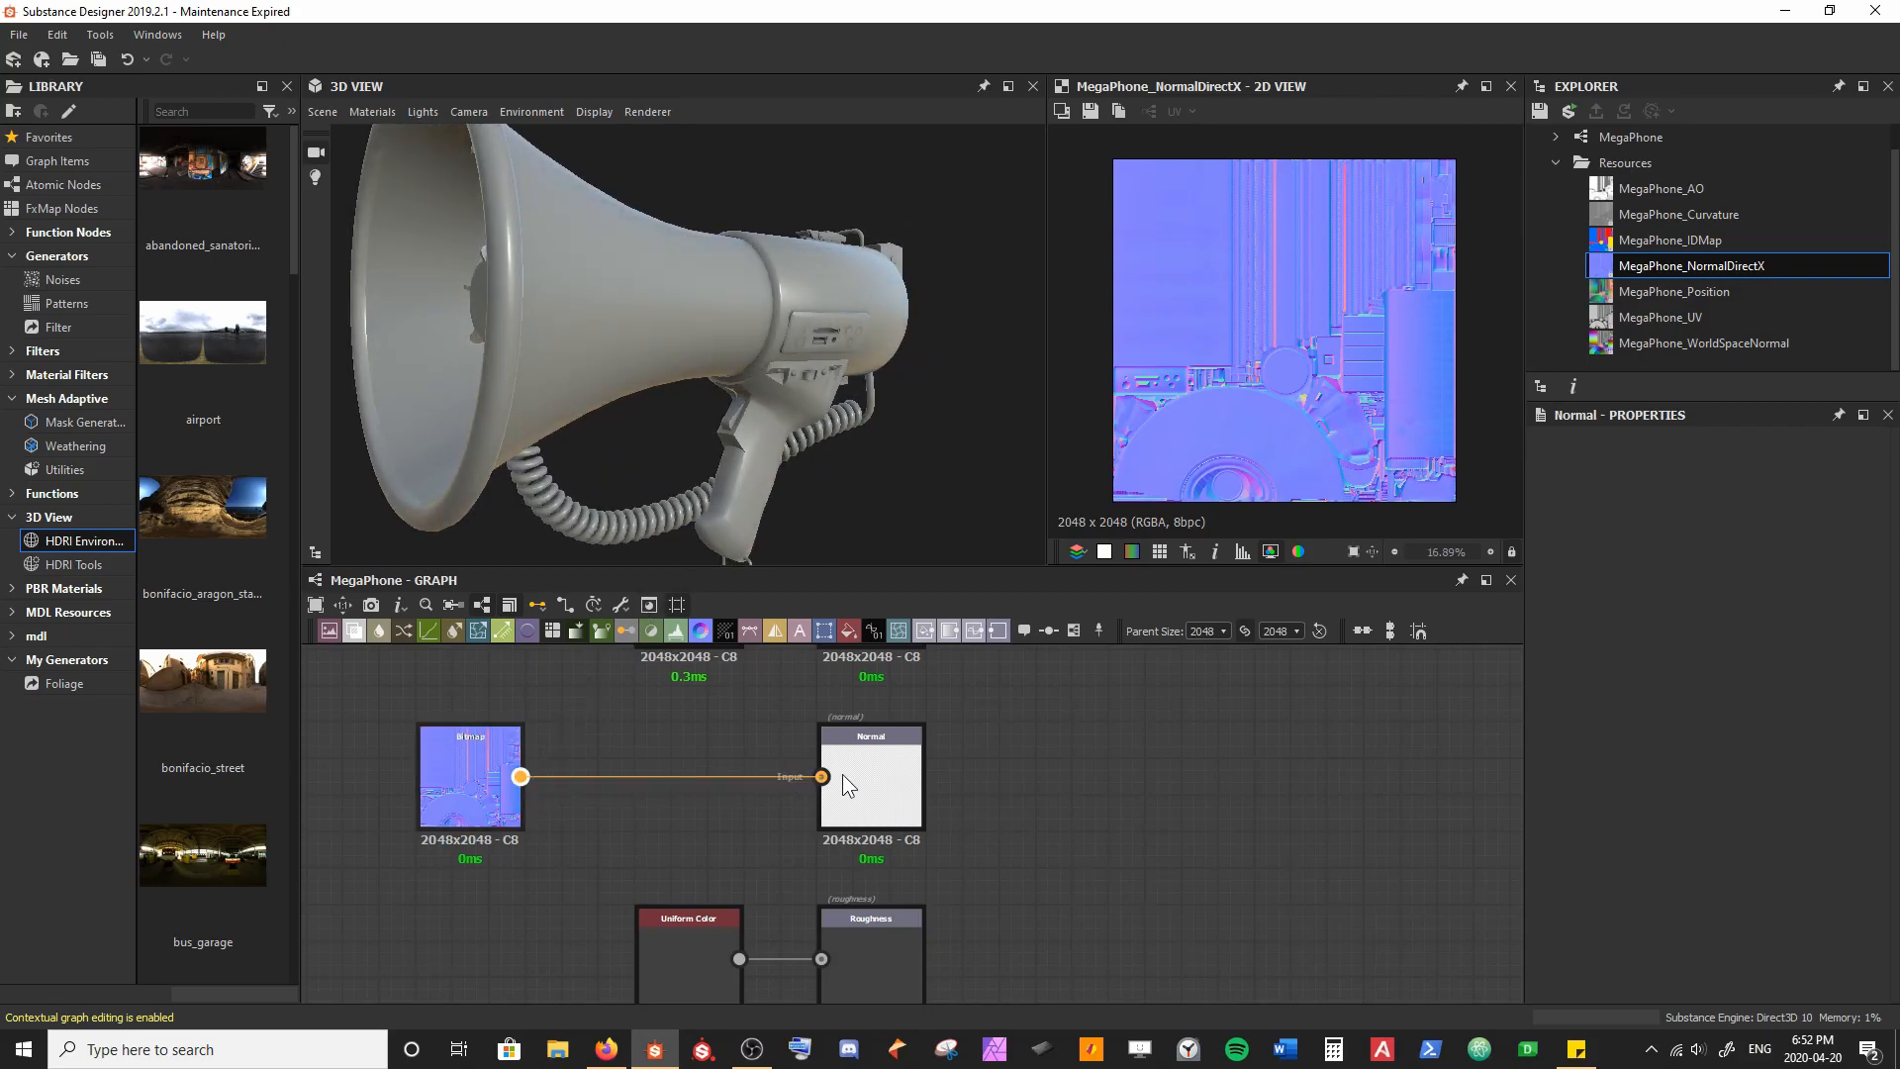
Step: Inspect the normal map detail on the megaphone's control panel and body in the 3D view
drag(855, 353, 732, 324)
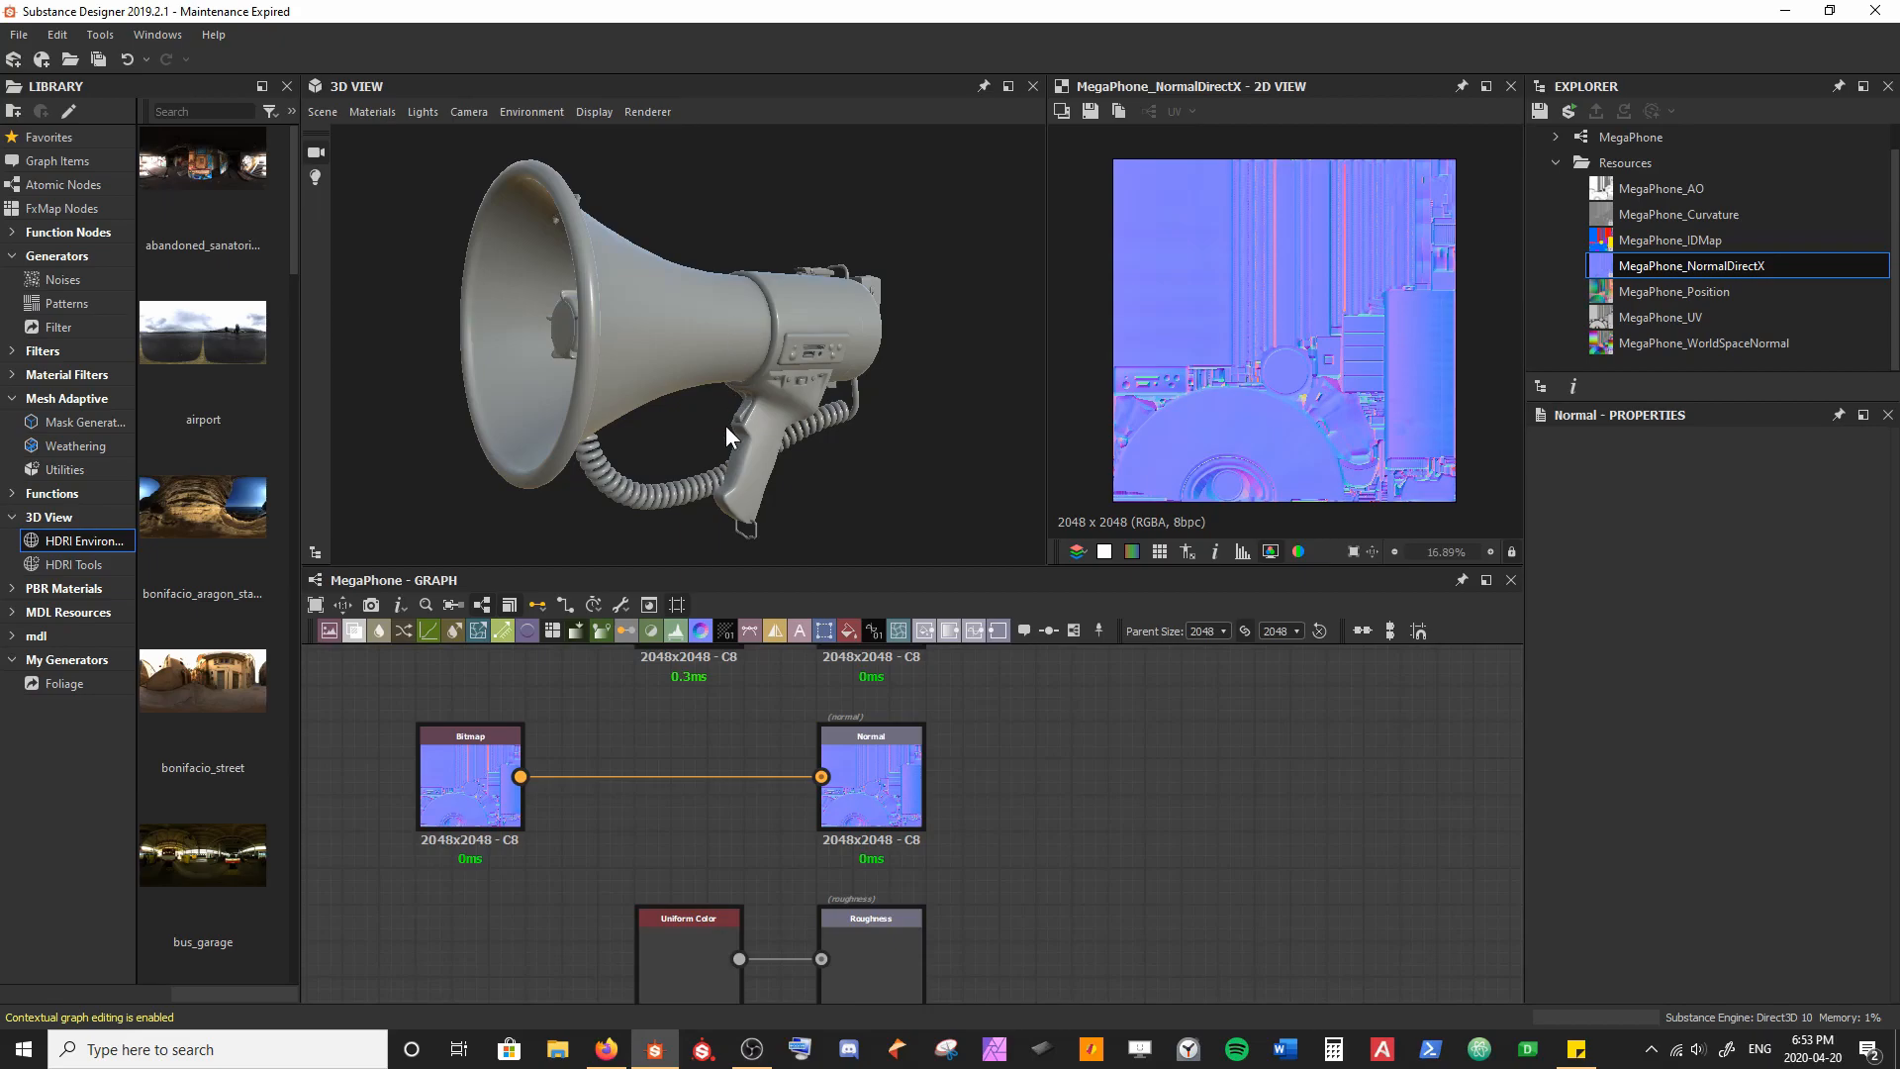
click(443, 784)
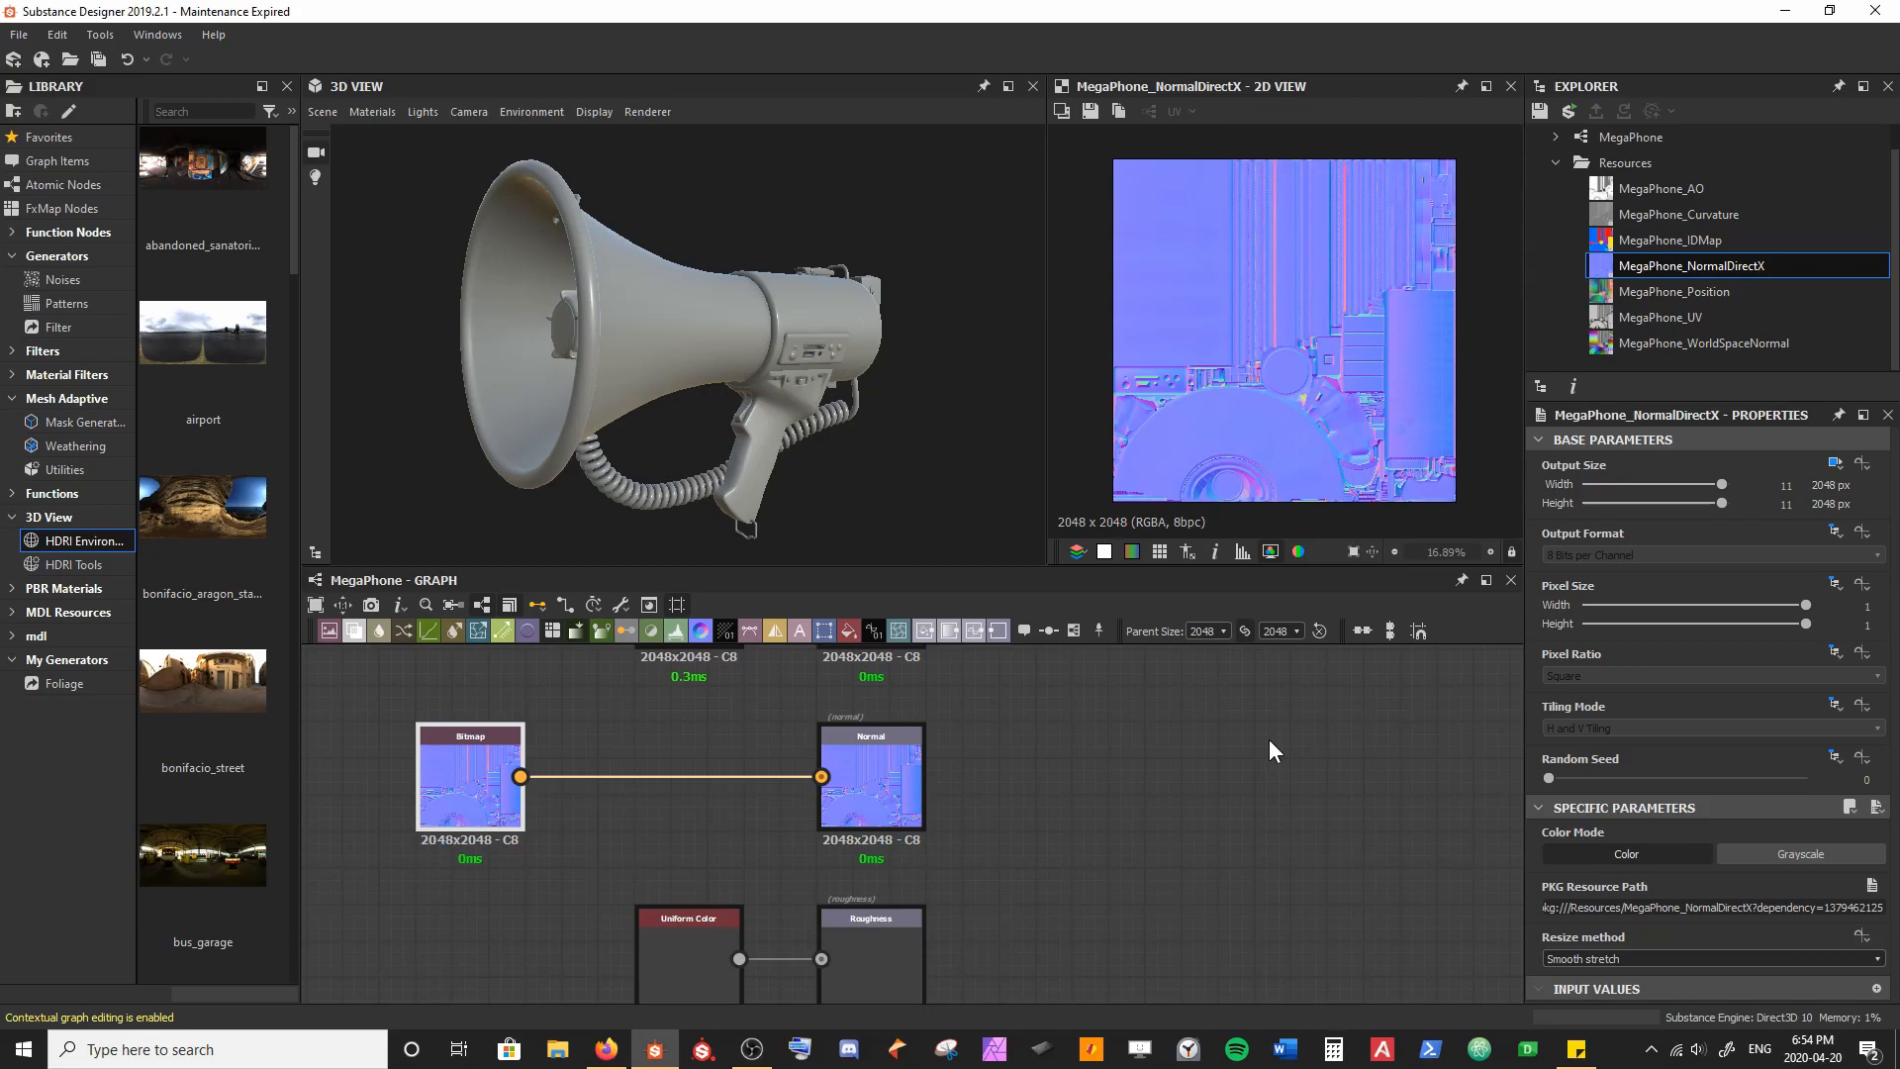
scroll(750, 343, up, 10)
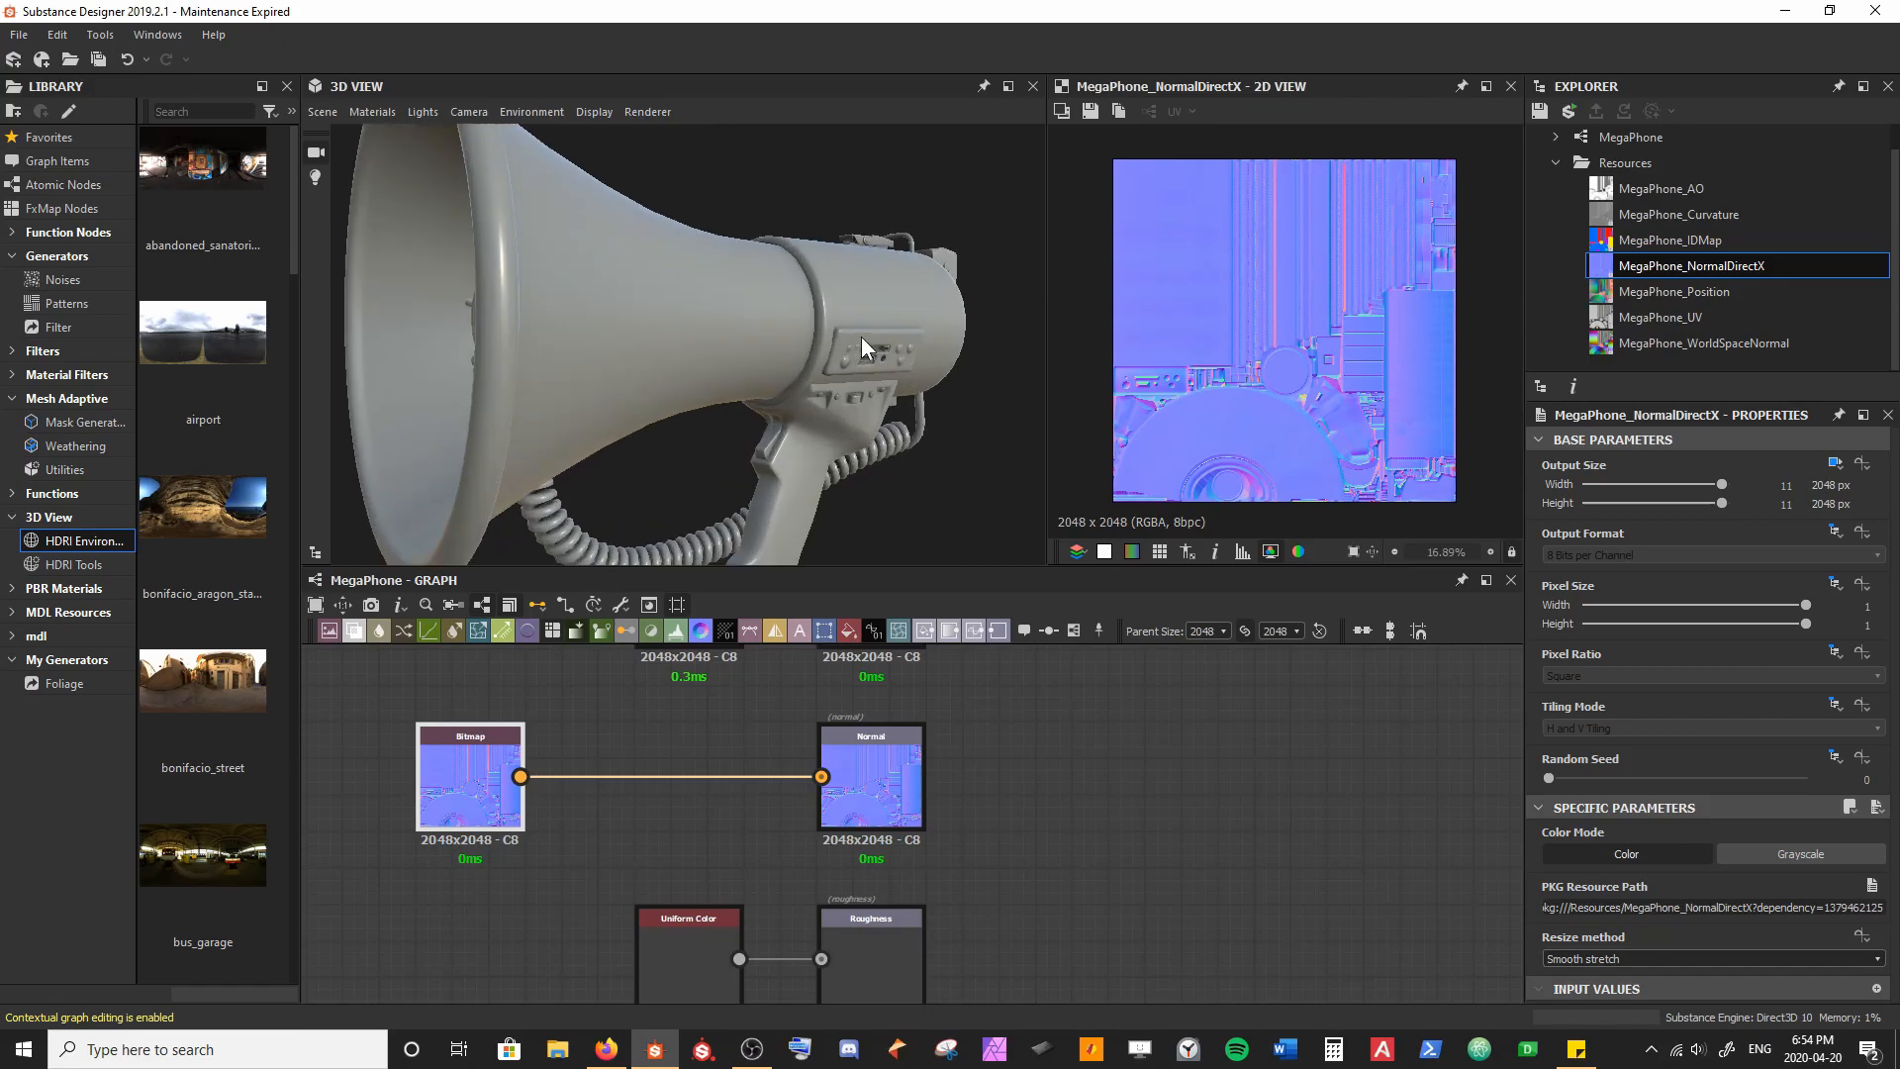
drag(748, 351, 695, 350)
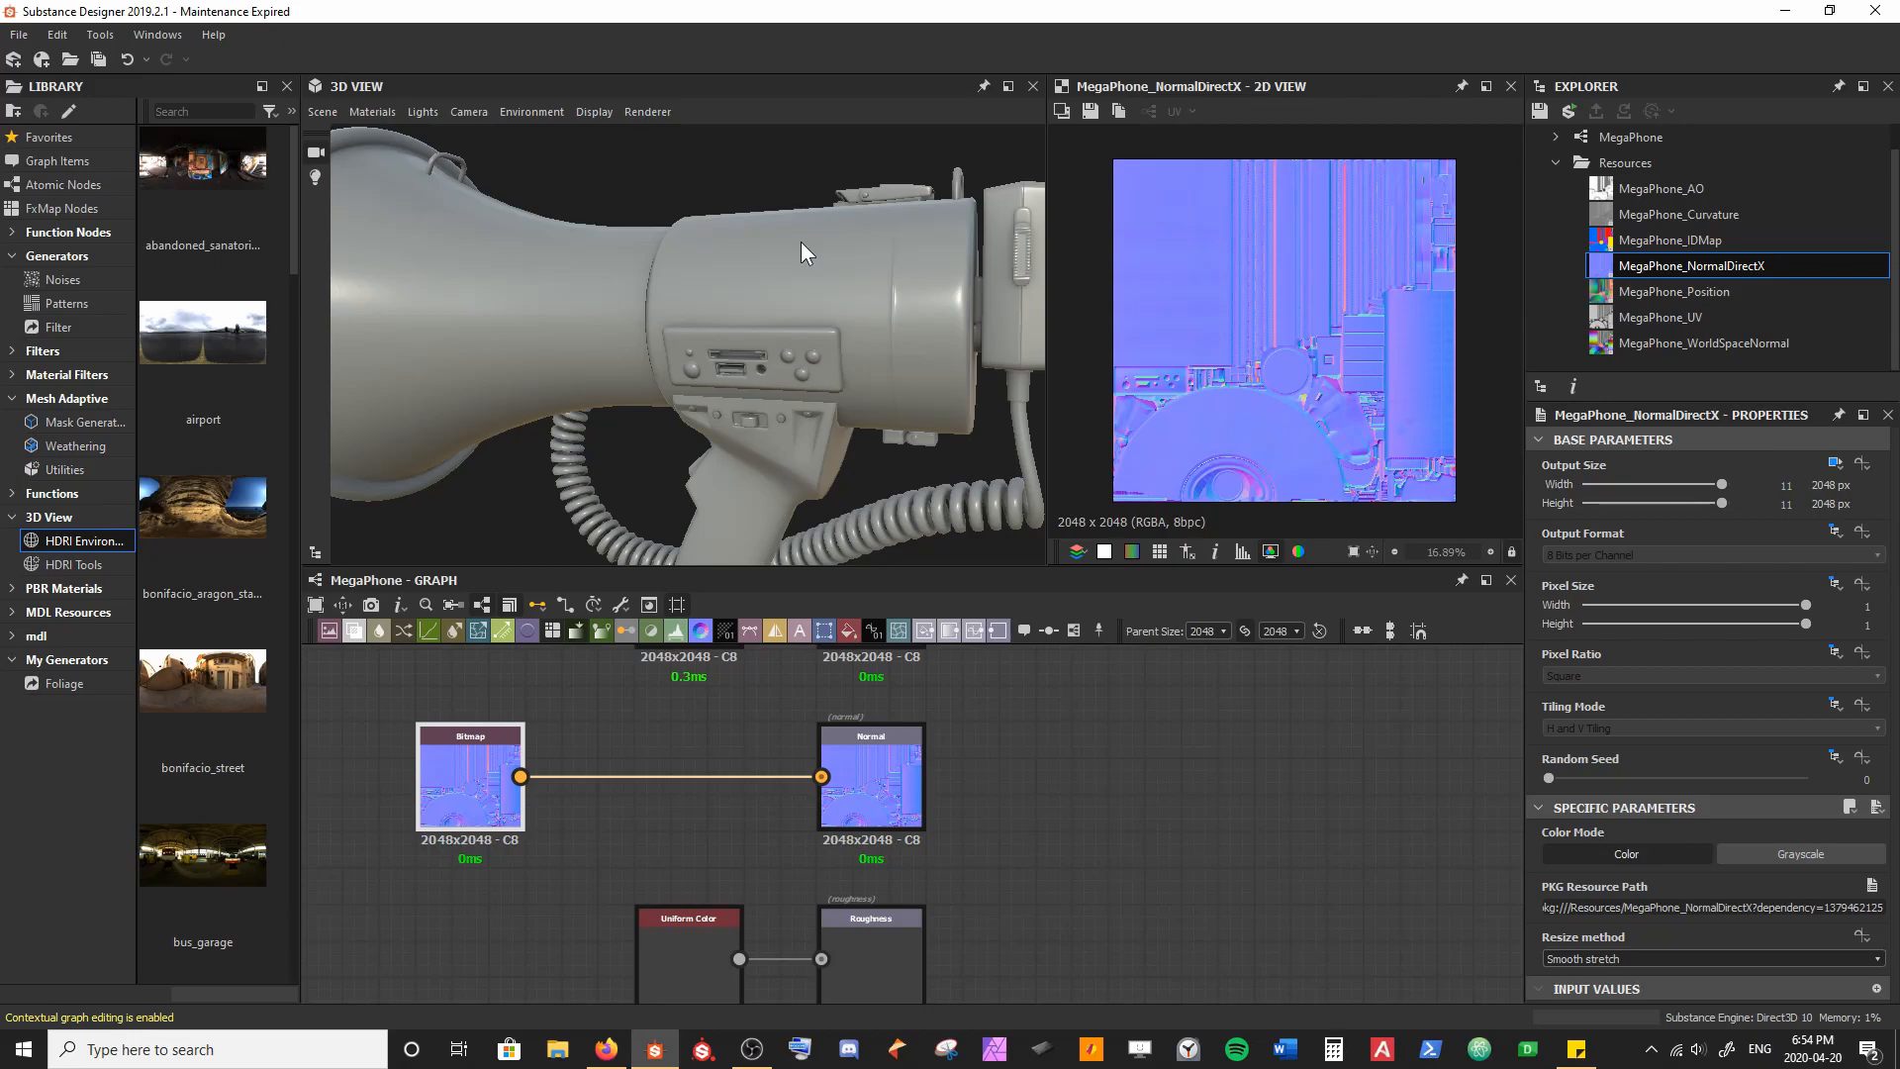
Step: Set the Default Normal Map Format to DirectX in the general project preferences and apply it
click(58, 35)
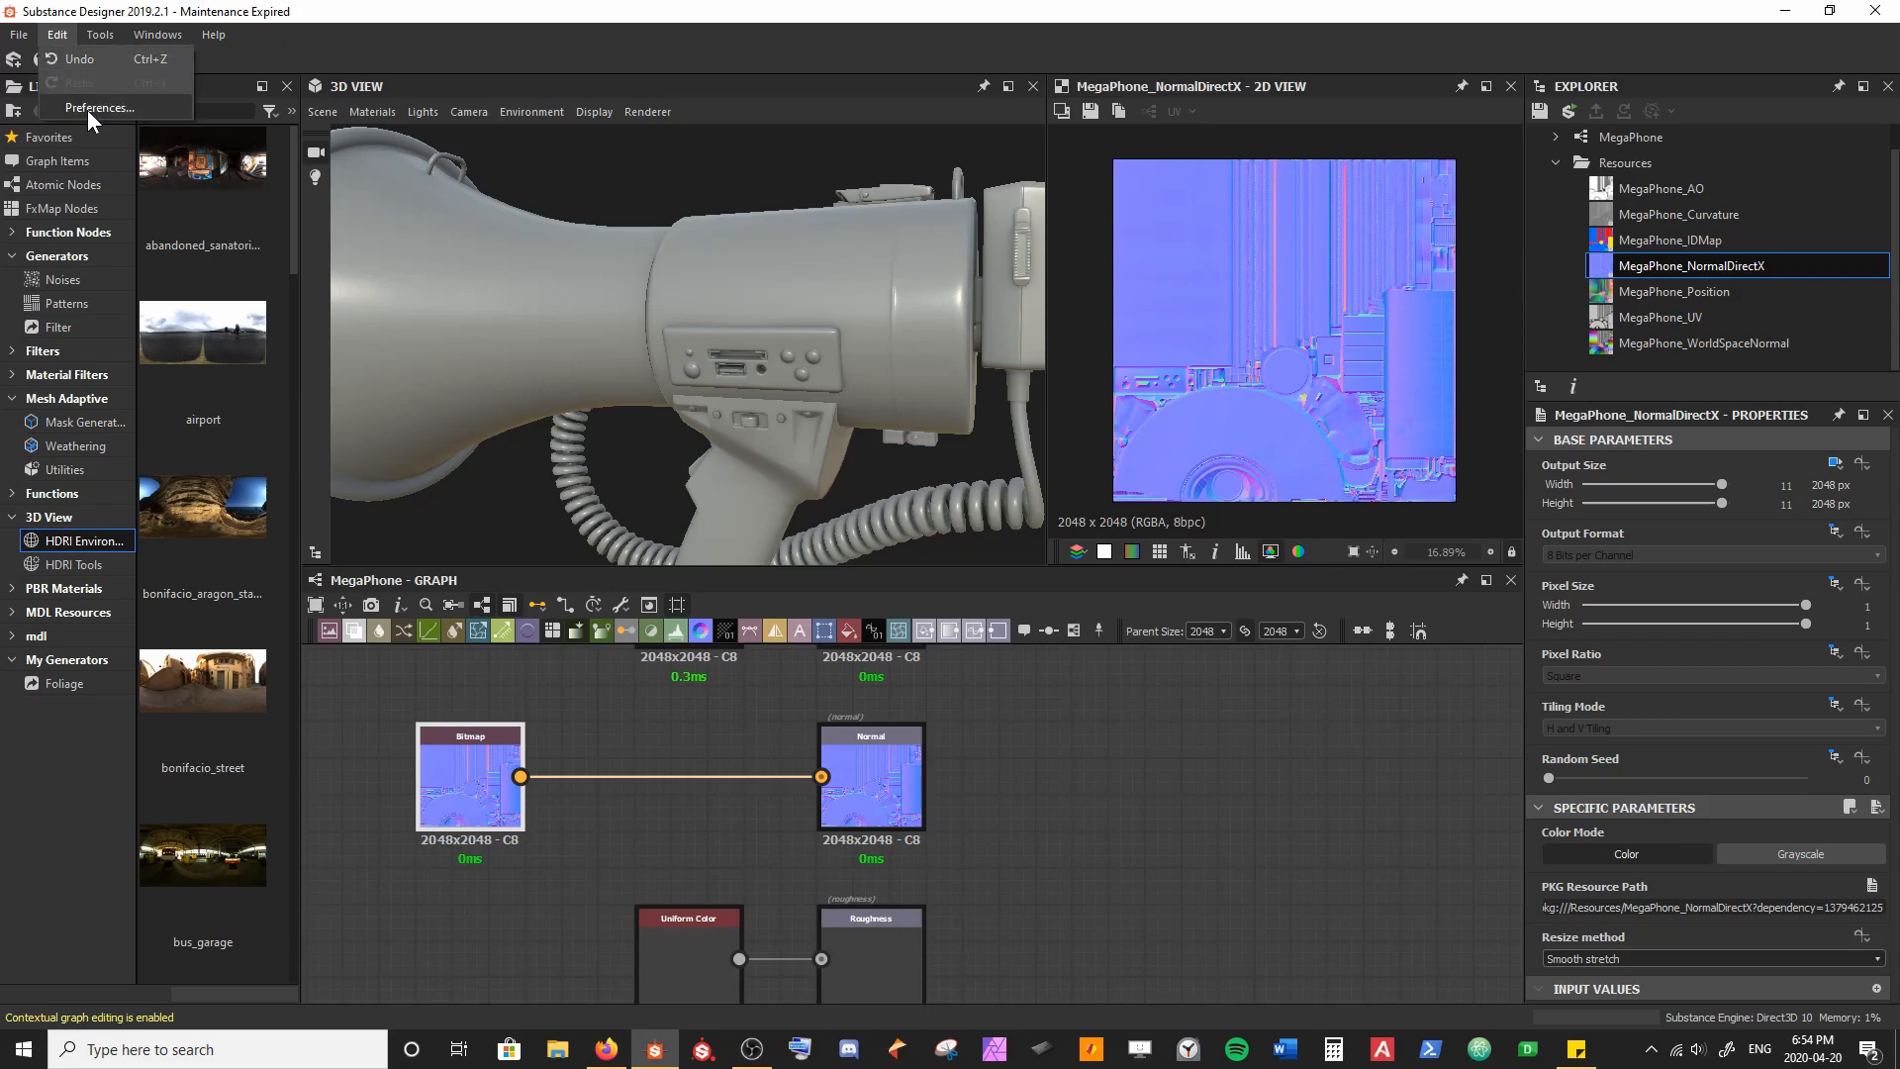
click(85, 108)
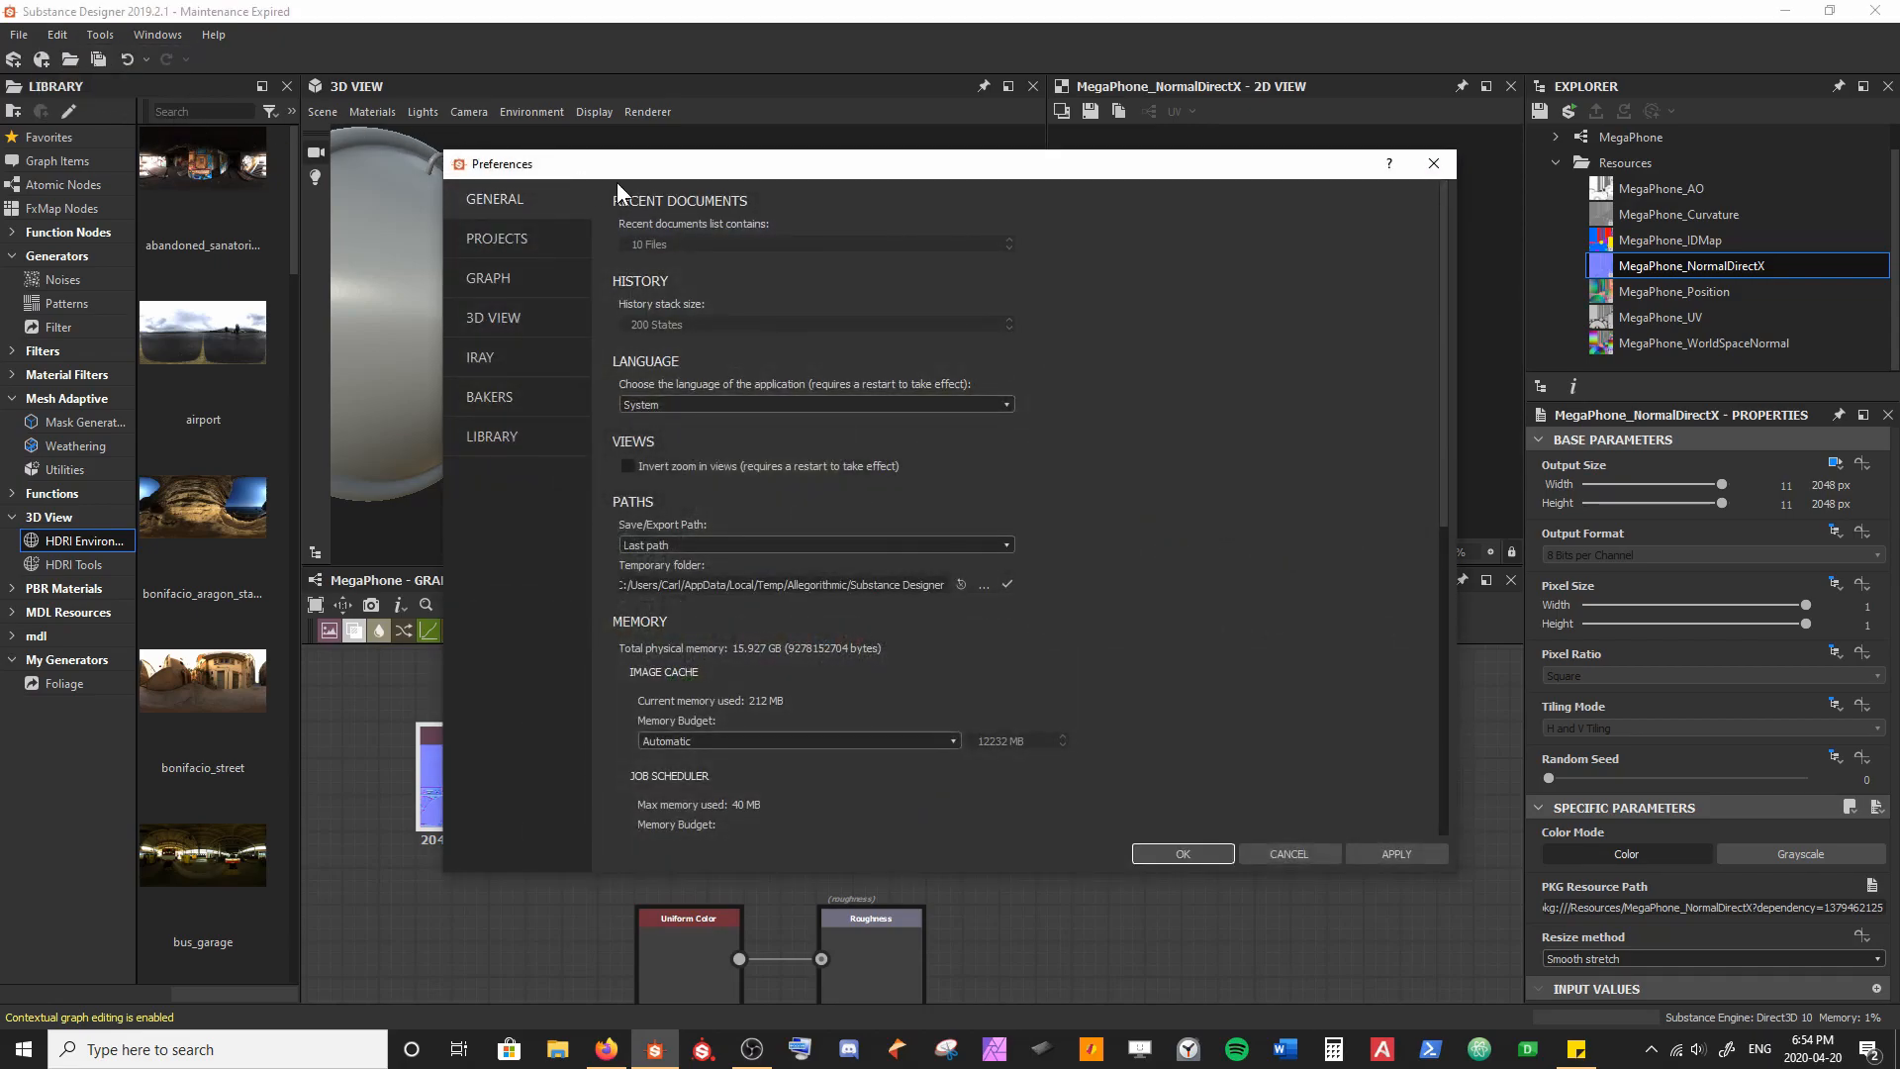
click(511, 238)
click(807, 483)
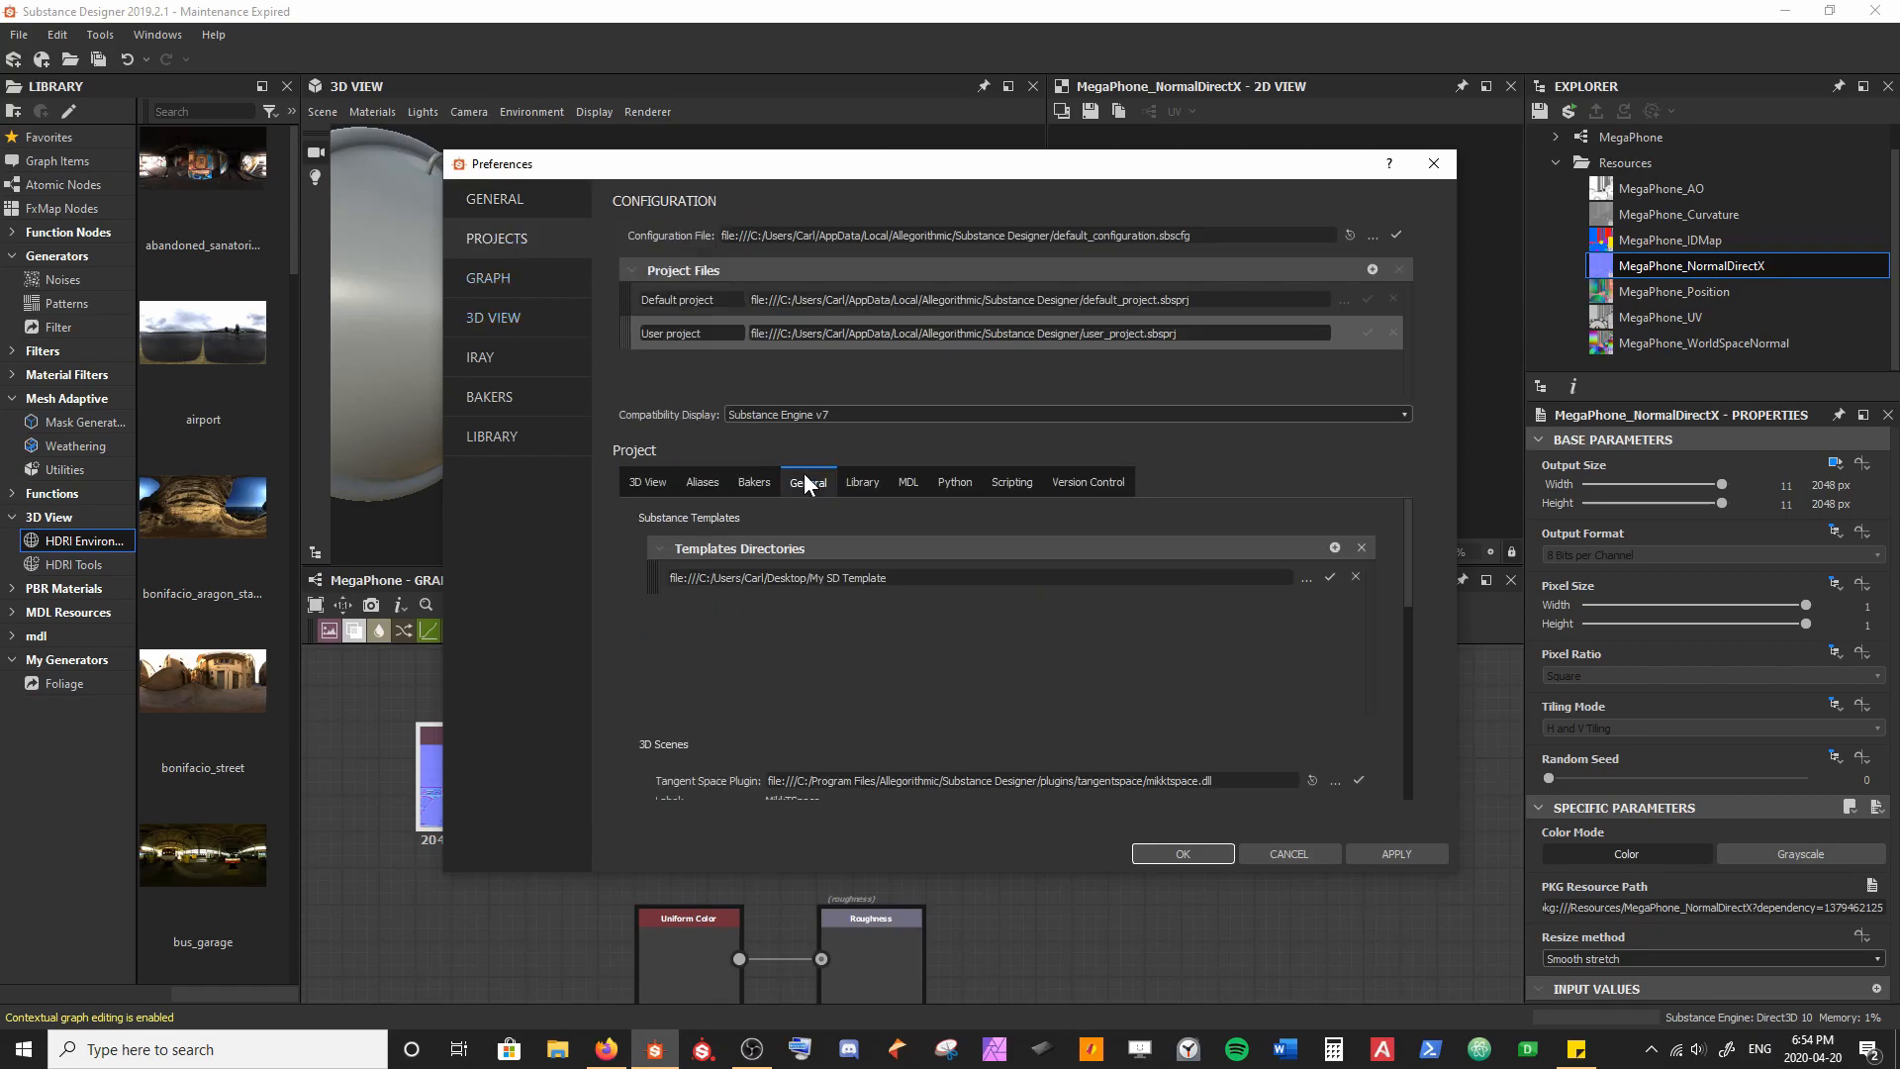
drag(1409, 554, 1418, 683)
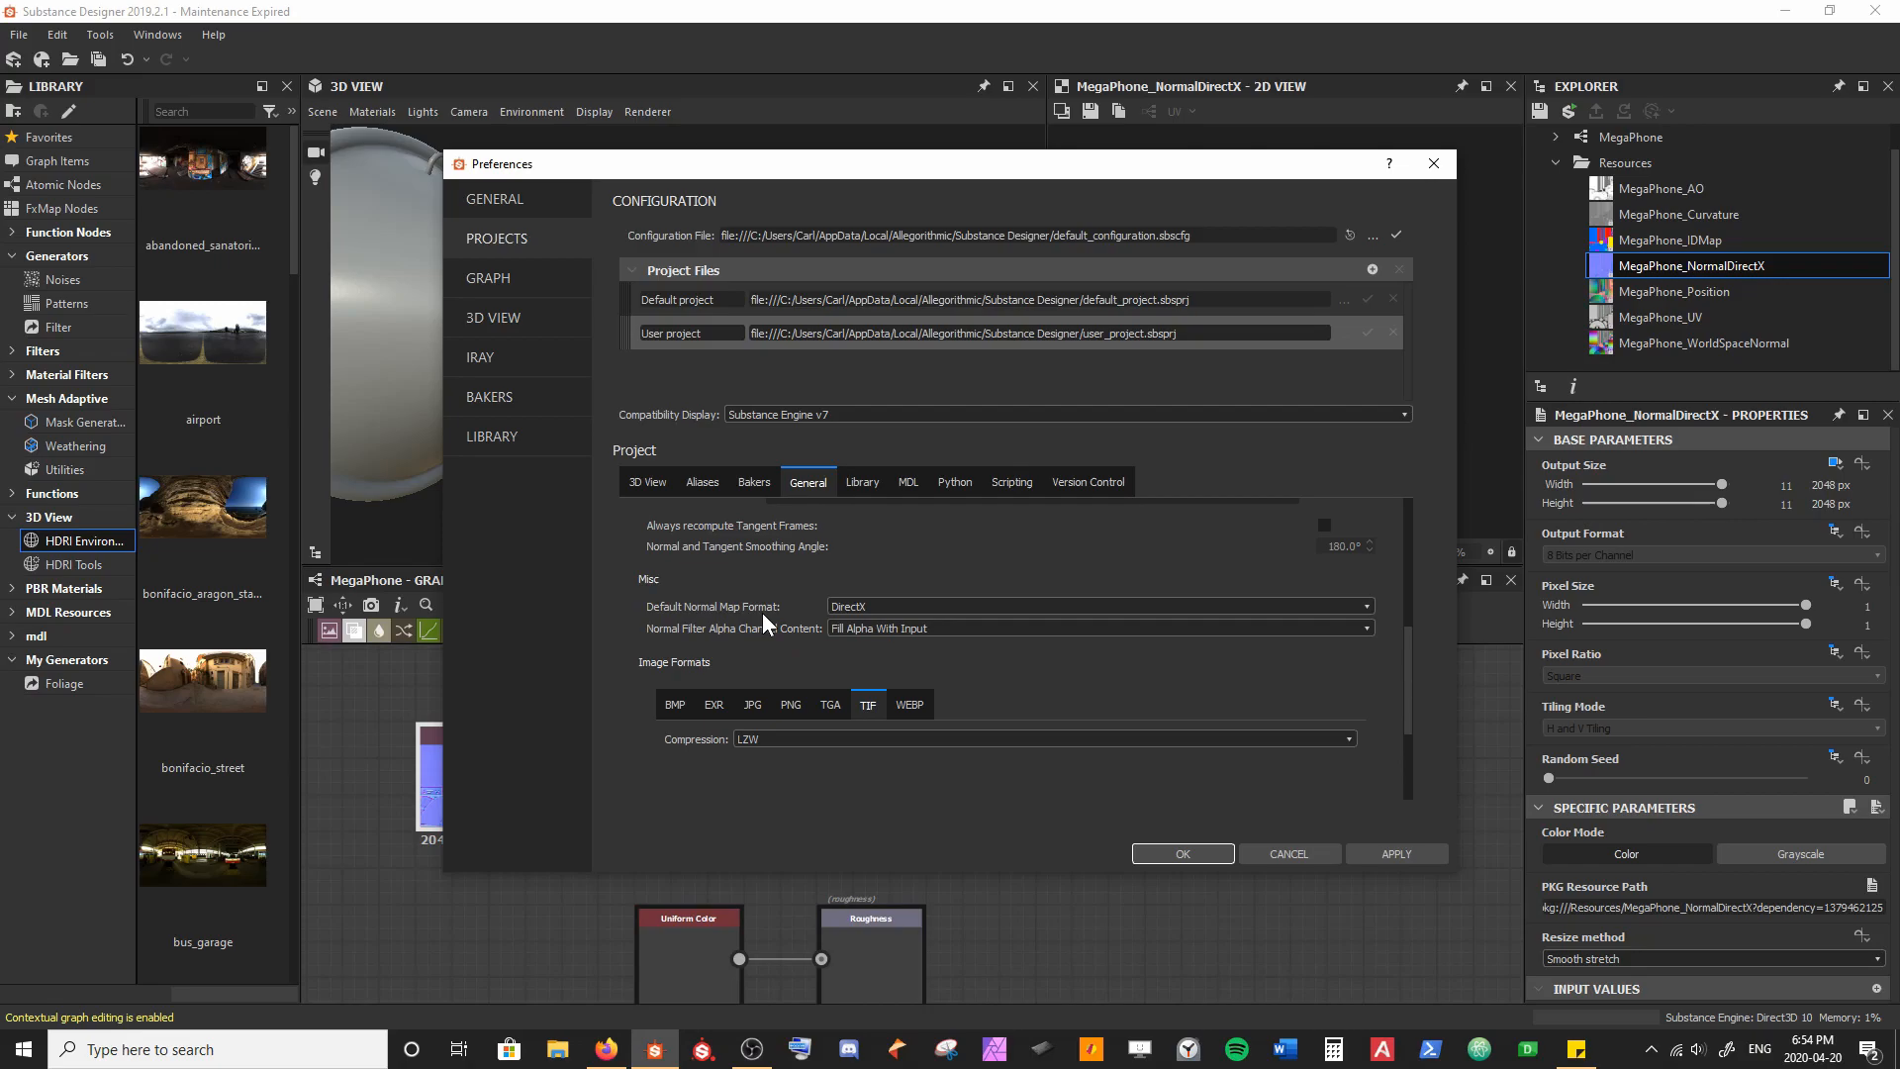
click(886, 607)
click(871, 634)
click(859, 601)
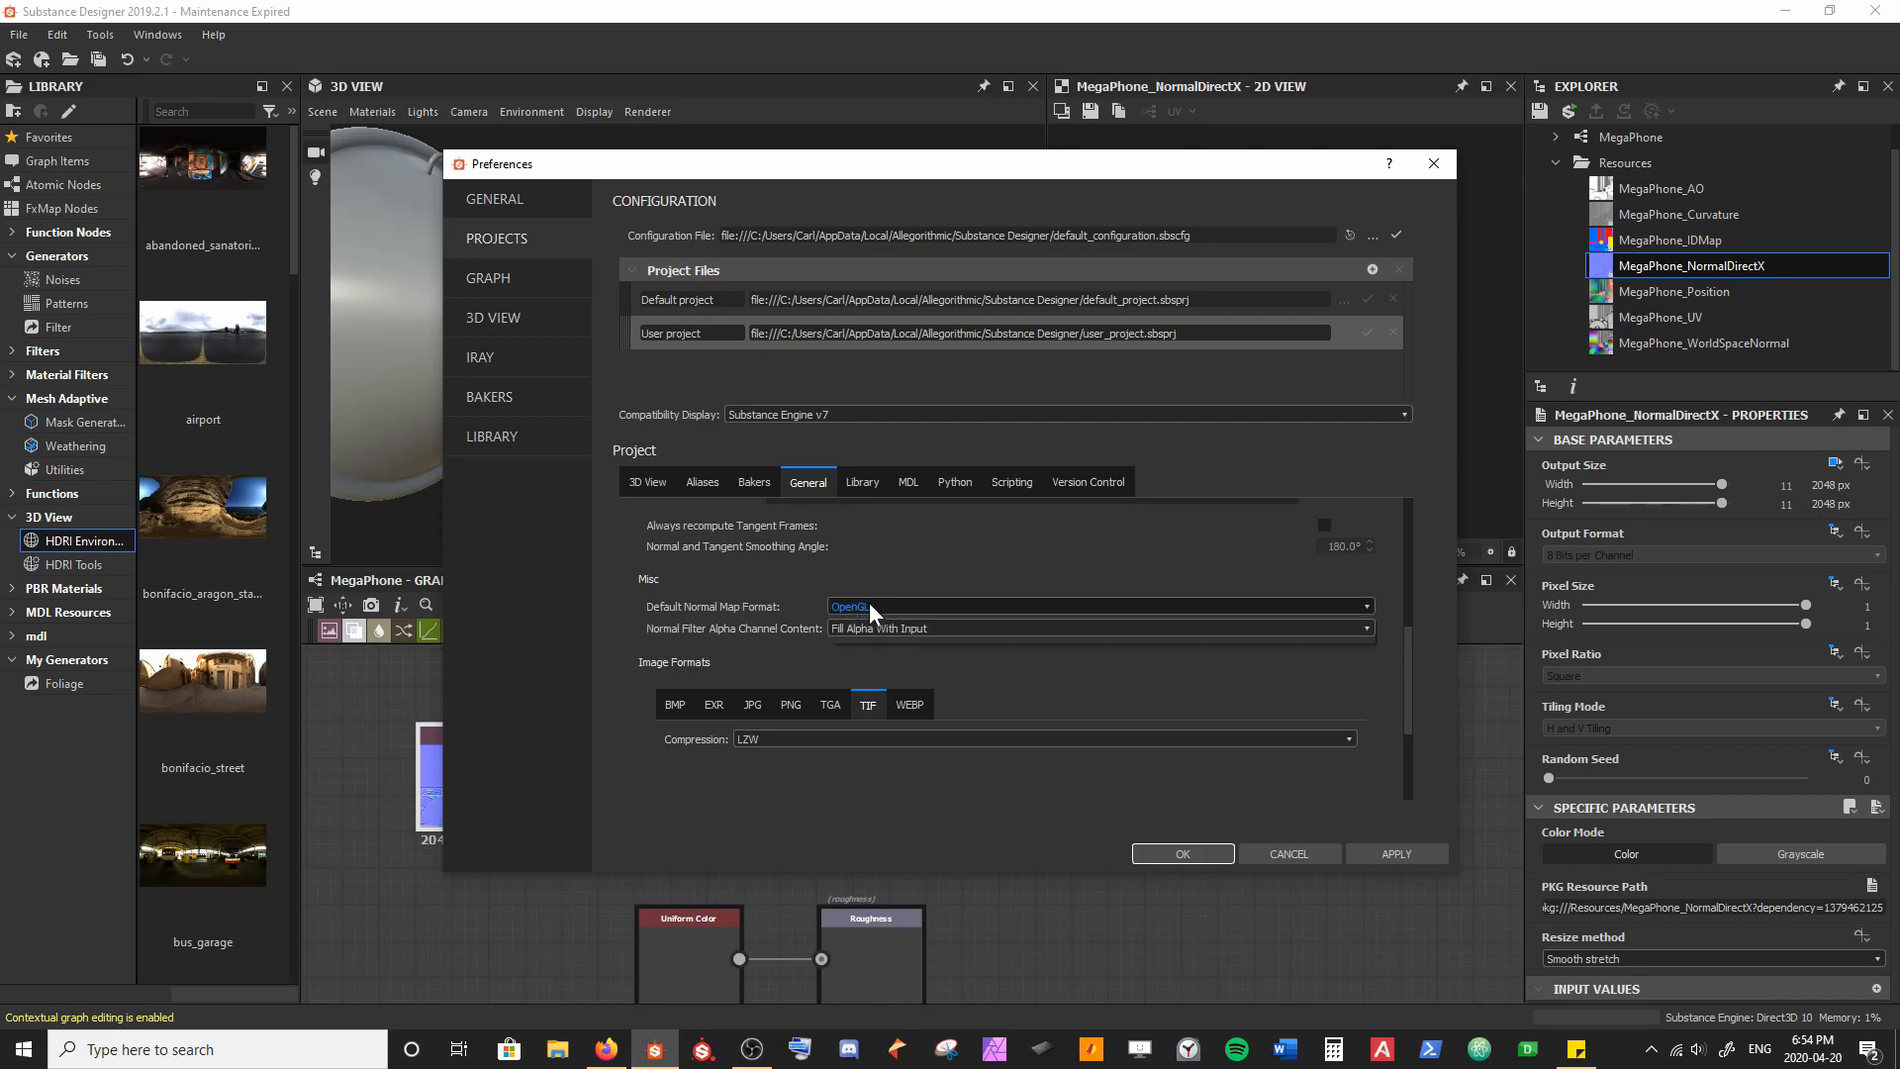
click(875, 618)
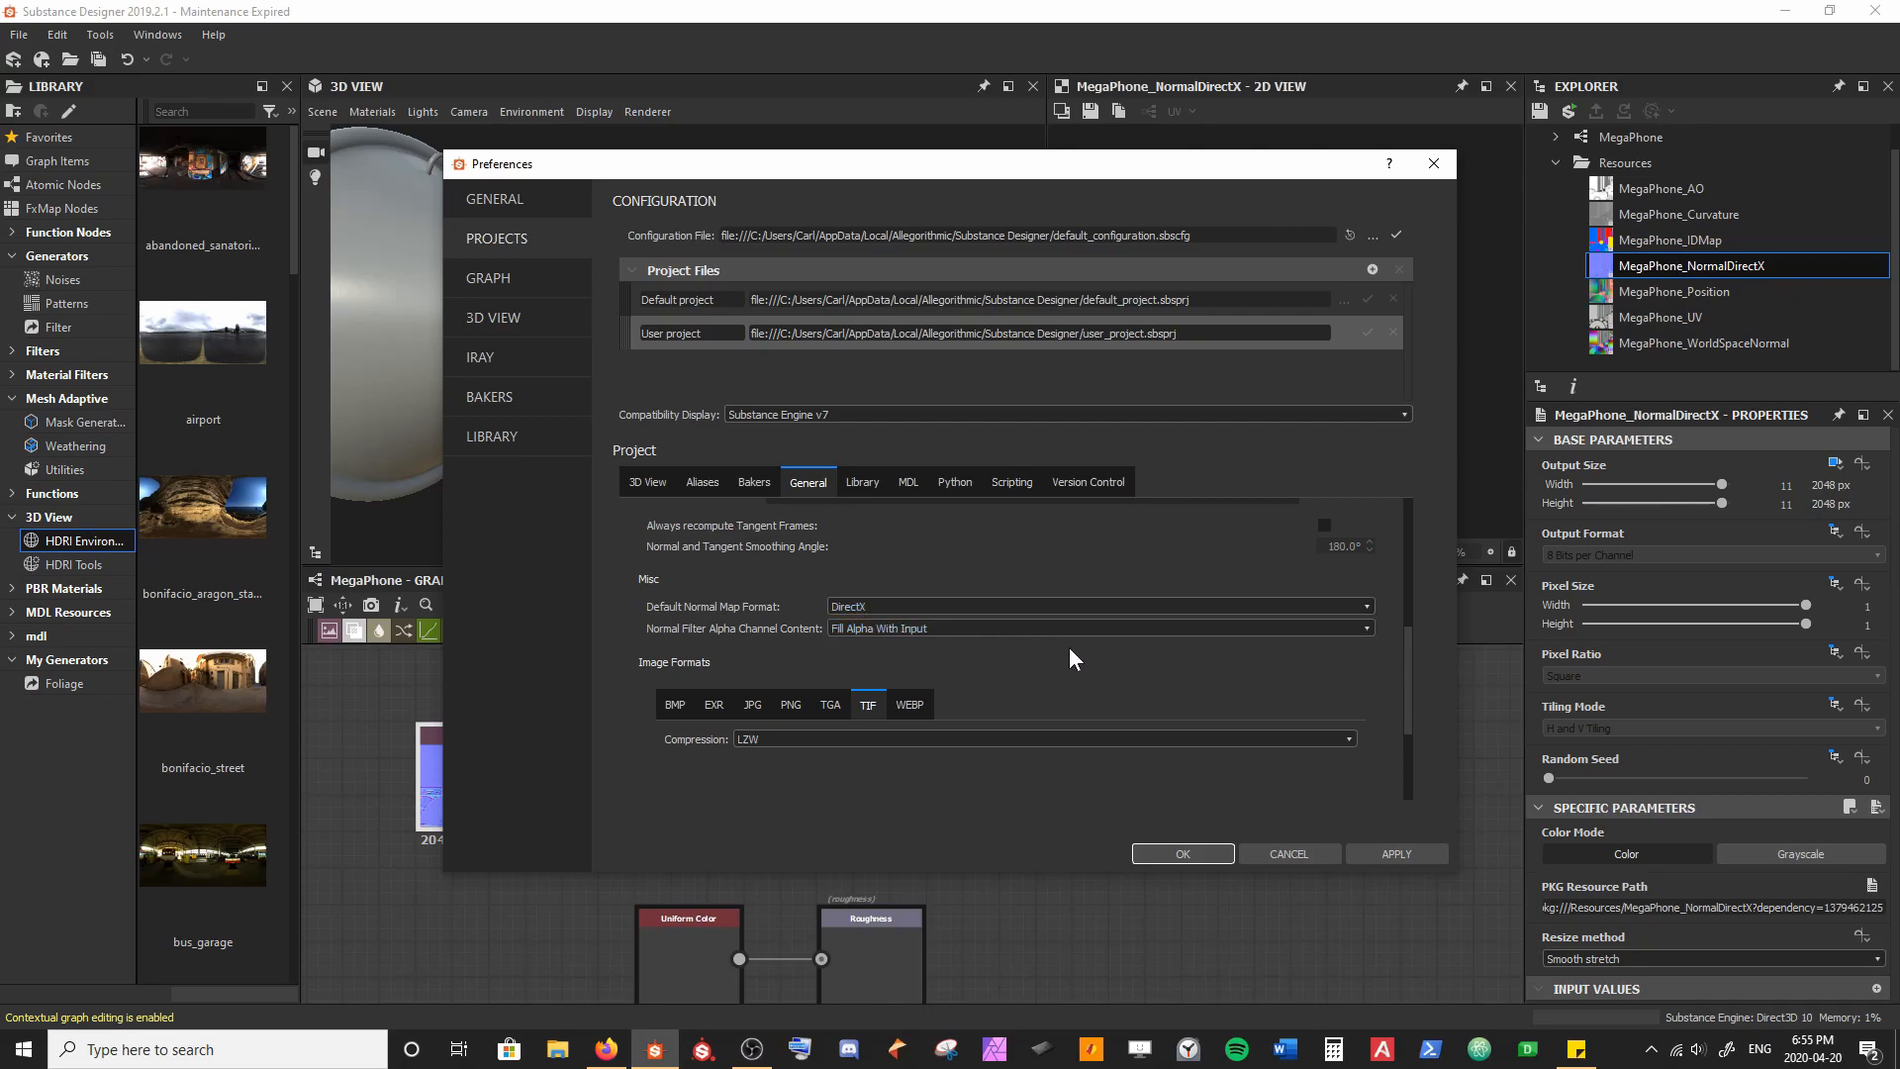
click(1406, 857)
click(1185, 854)
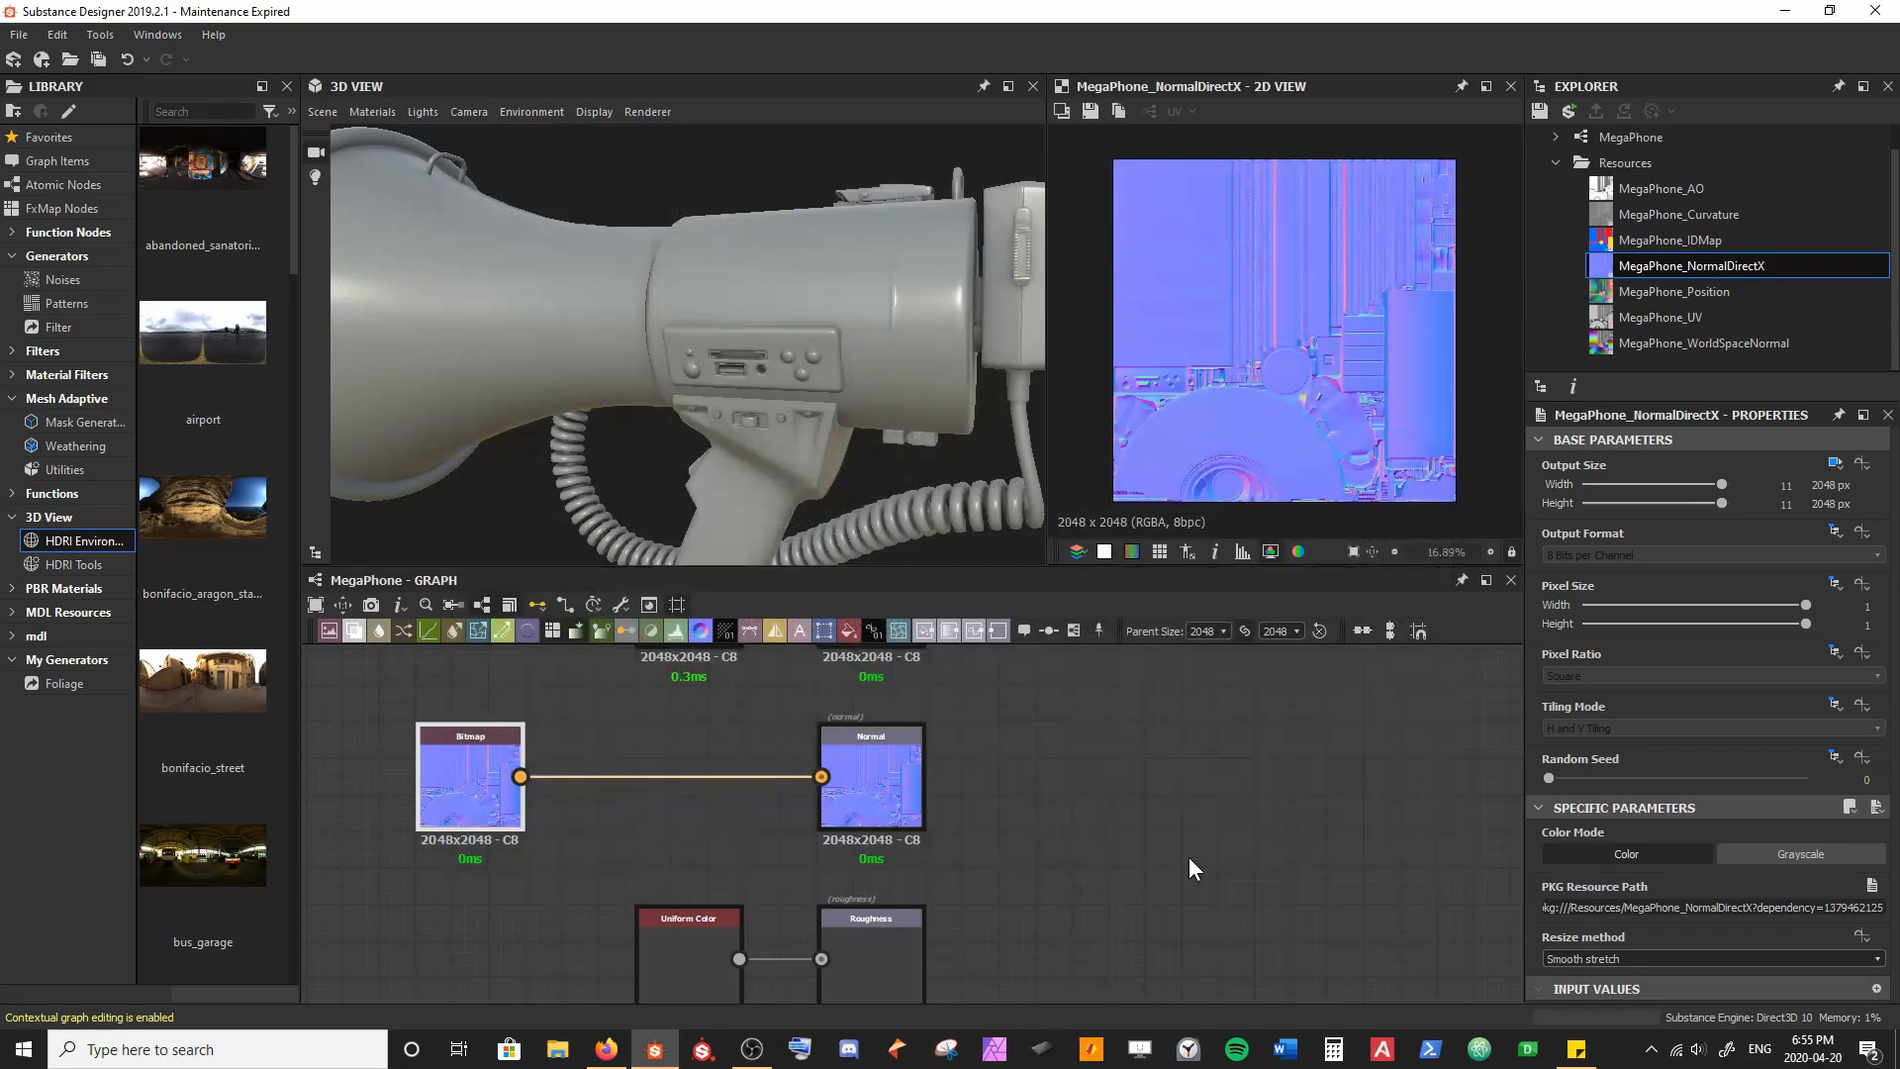
Step: Align the Uniform Color and Bitmap input nodes in one column and space them well to the left of the output nodes
drag(657, 317, 721, 428)
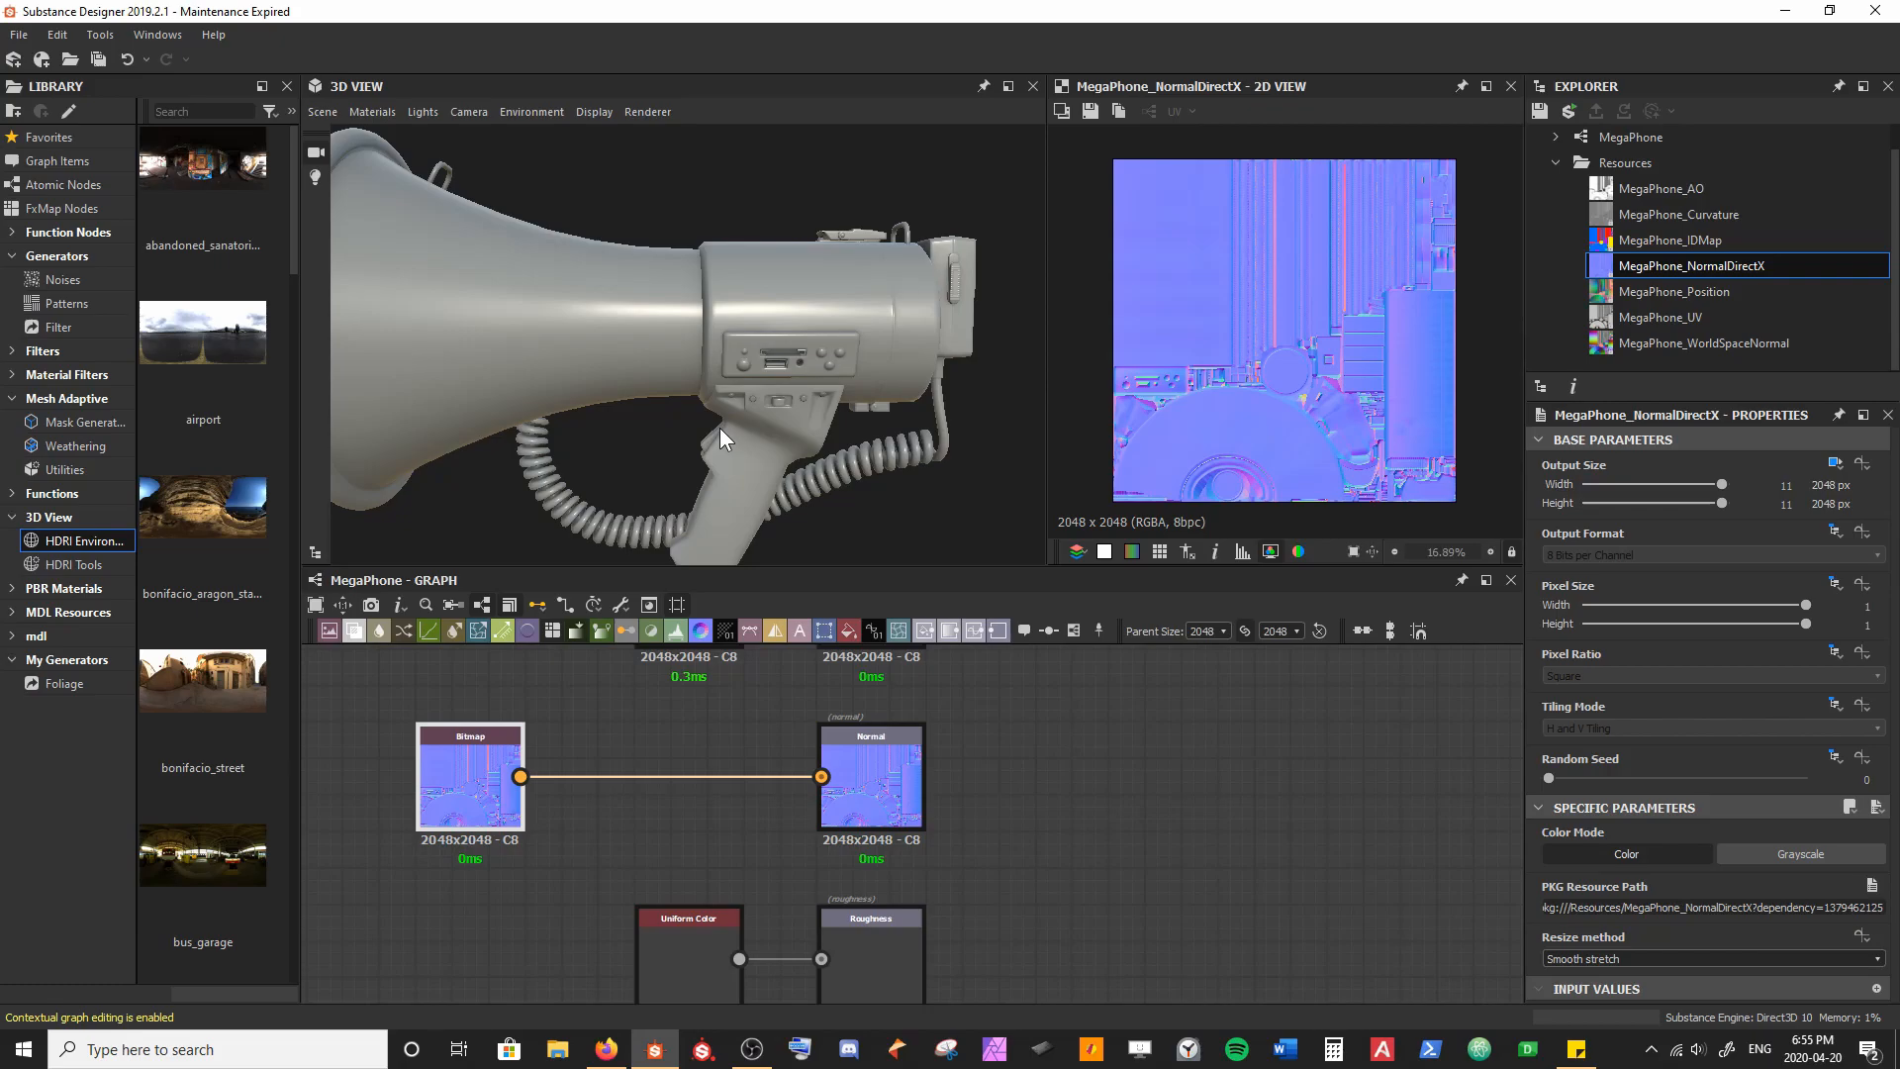
scroll(592, 770, down, 4)
middle_drag(479, 715, 461, 823)
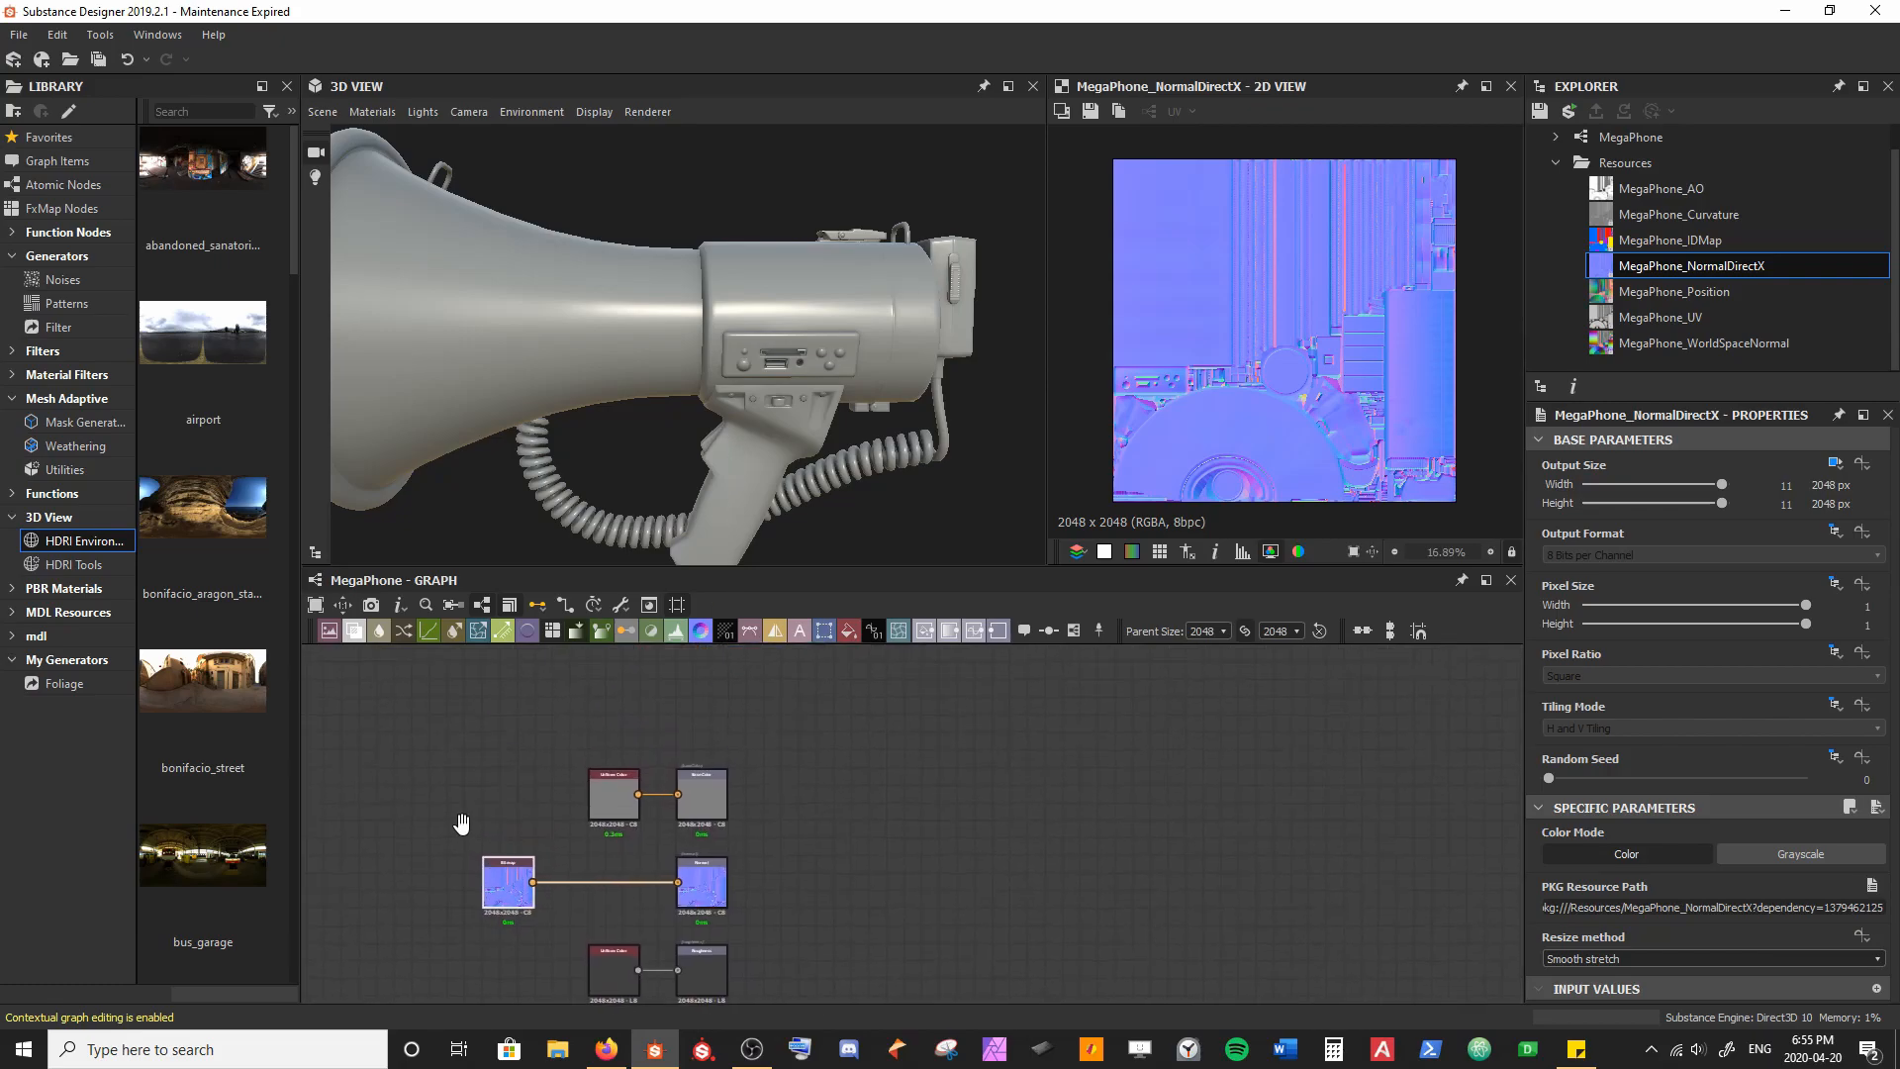
scroll(461, 823, up, 4)
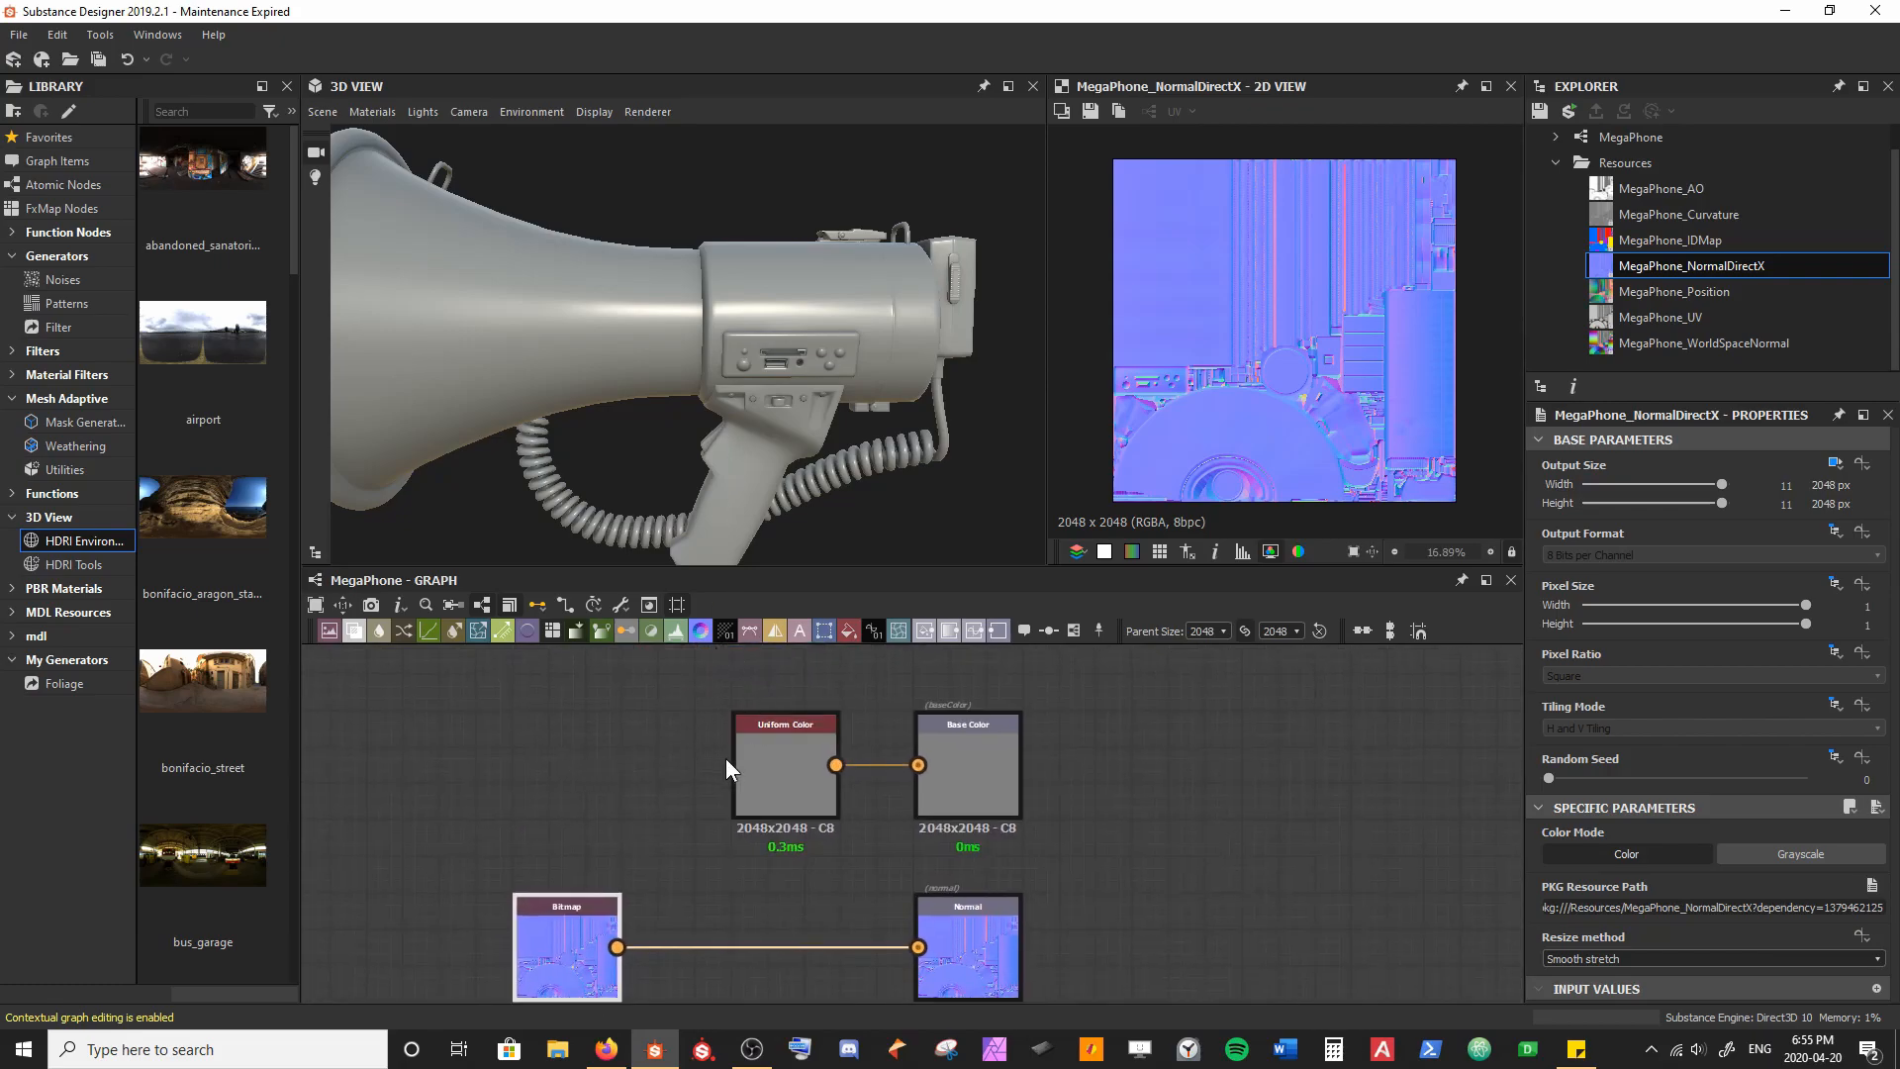
drag(658, 353, 590, 390)
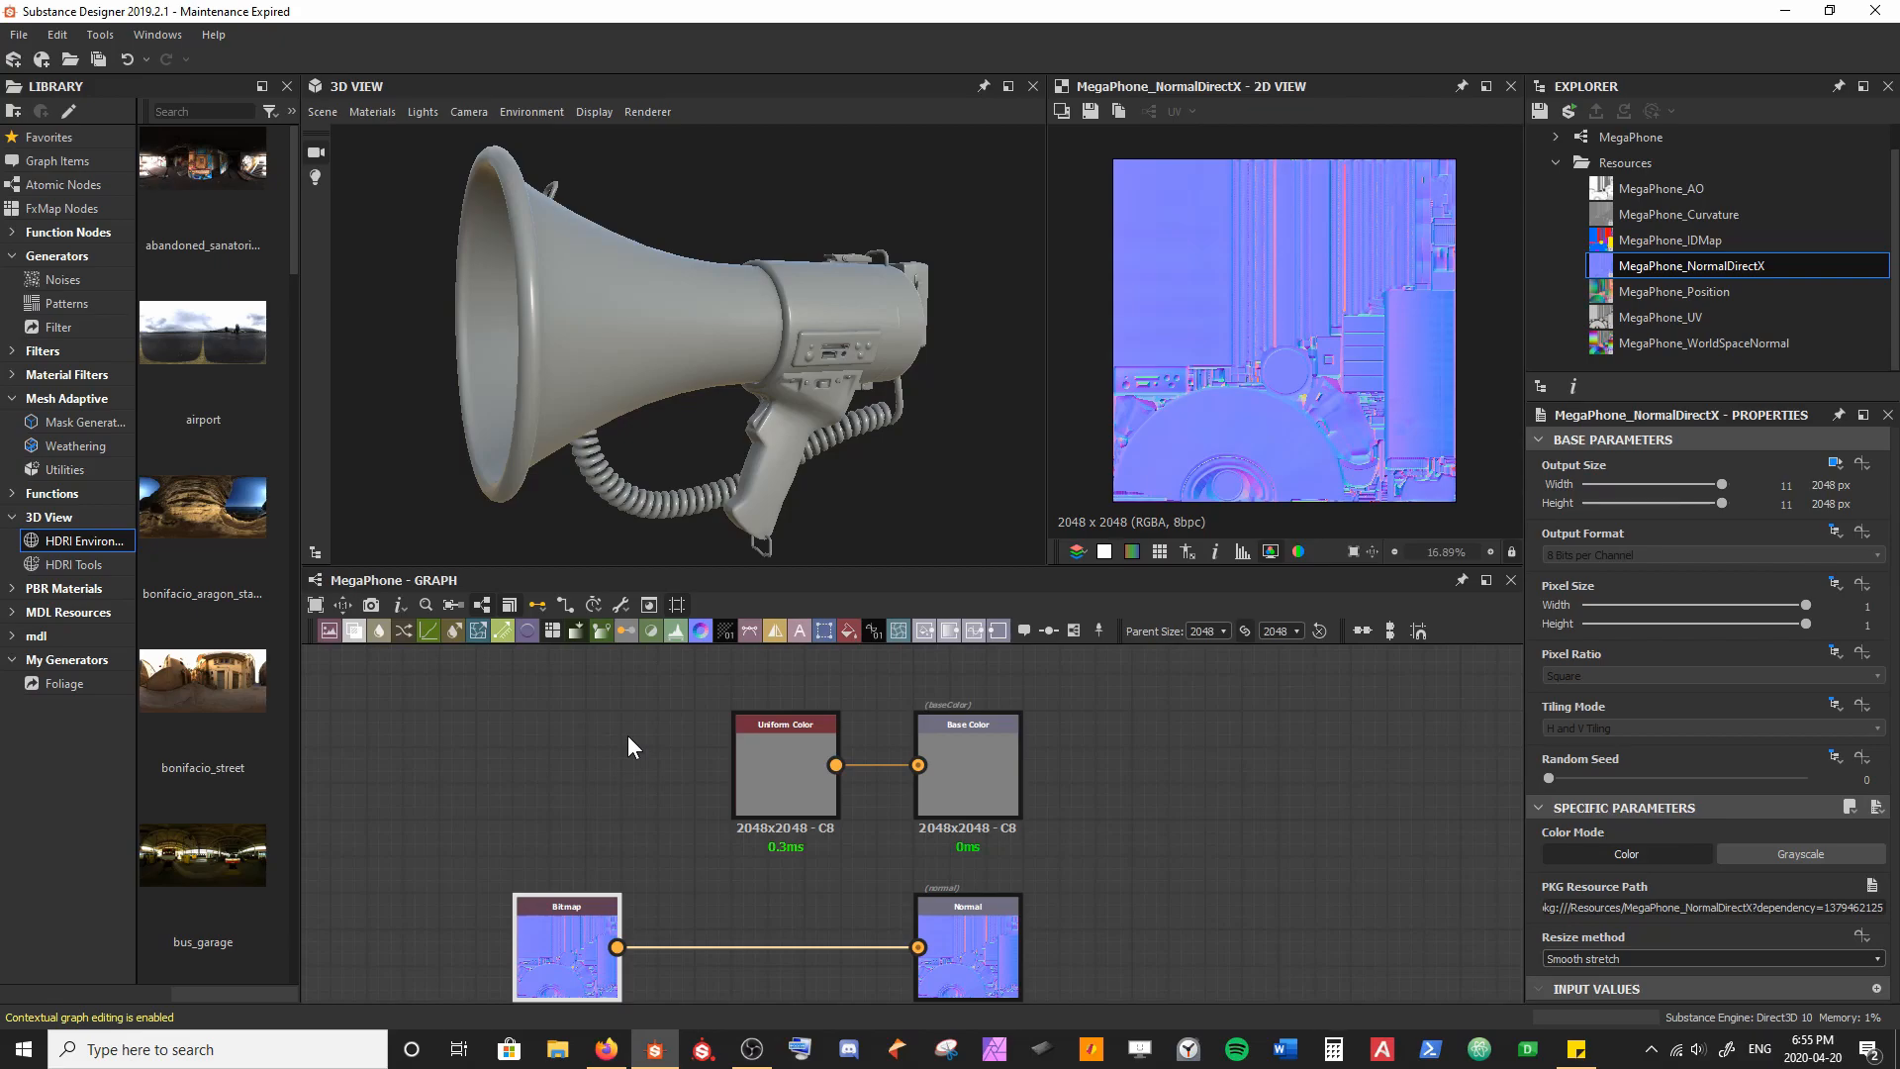
scroll(627, 735, down, 5)
drag(643, 806, 603, 870)
drag(638, 748, 601, 754)
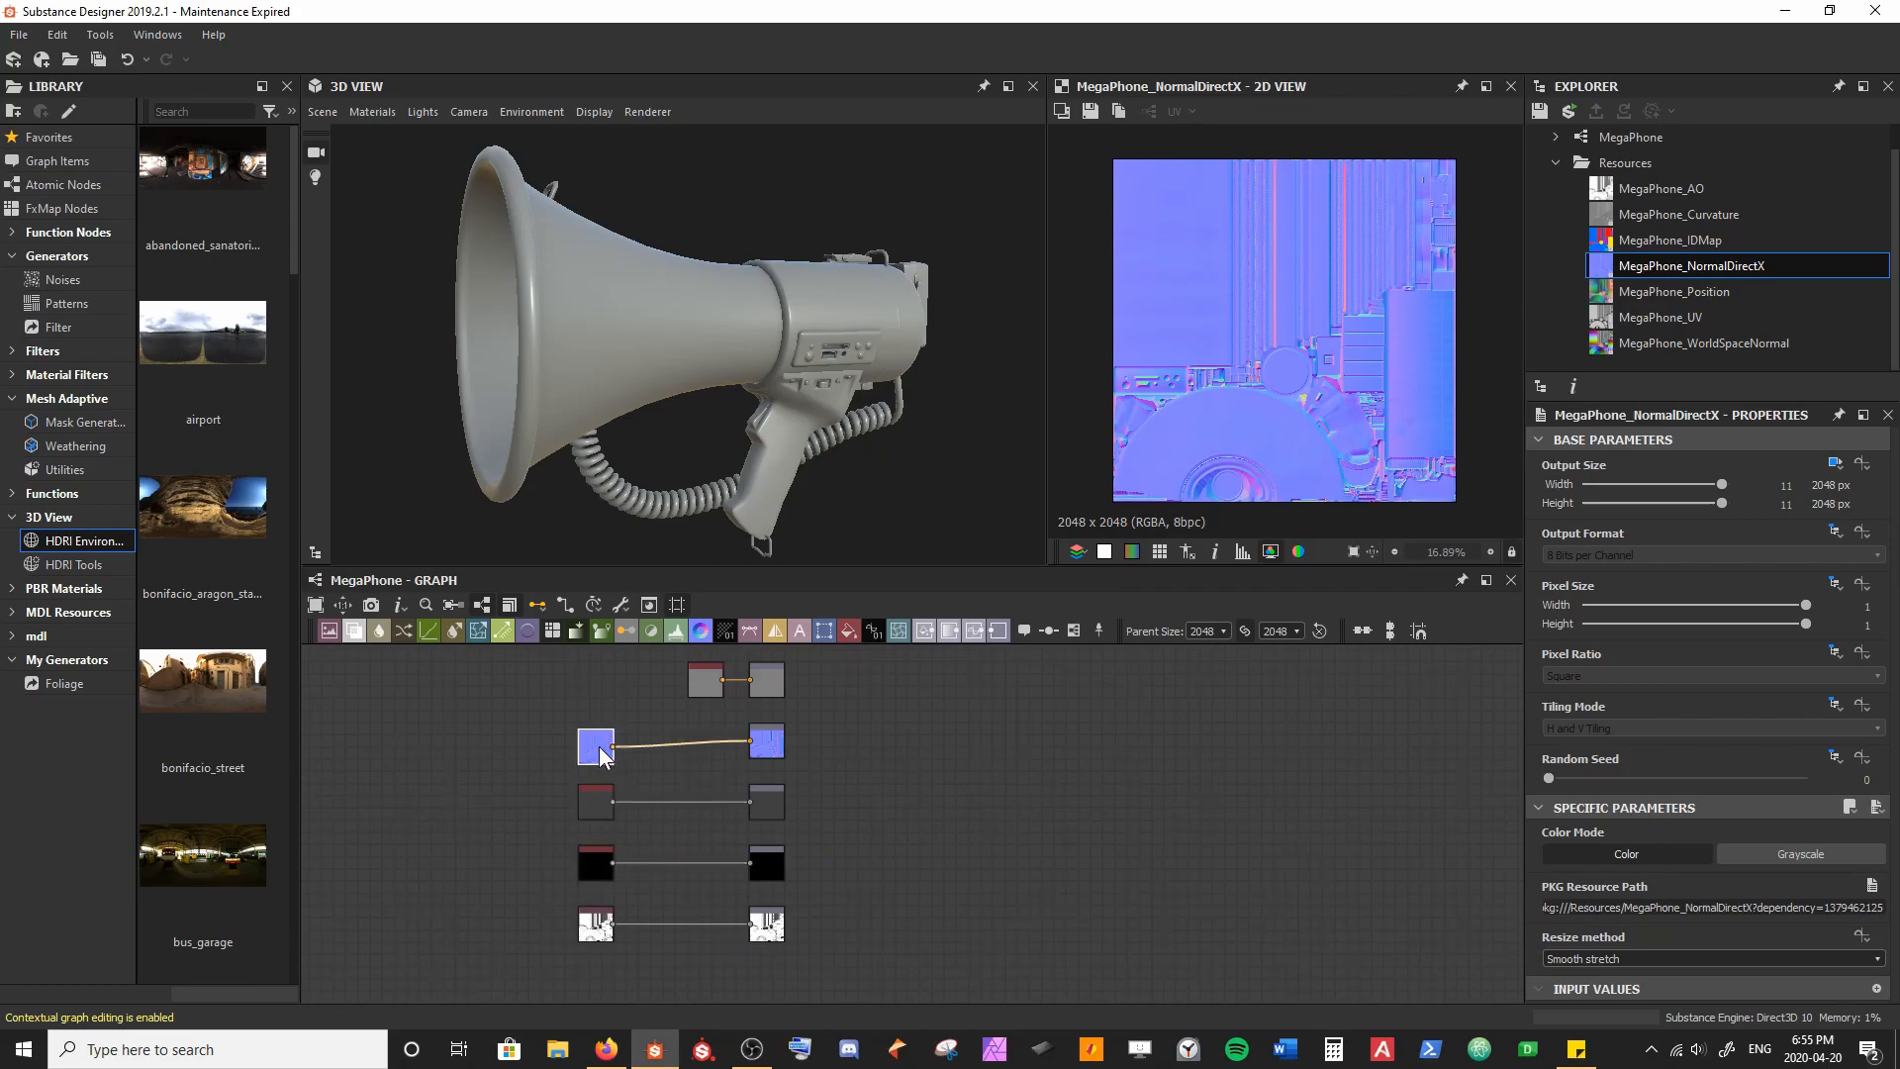
drag(704, 696, 622, 933)
middle_drag(642, 904, 819, 906)
drag(780, 810, 629, 777)
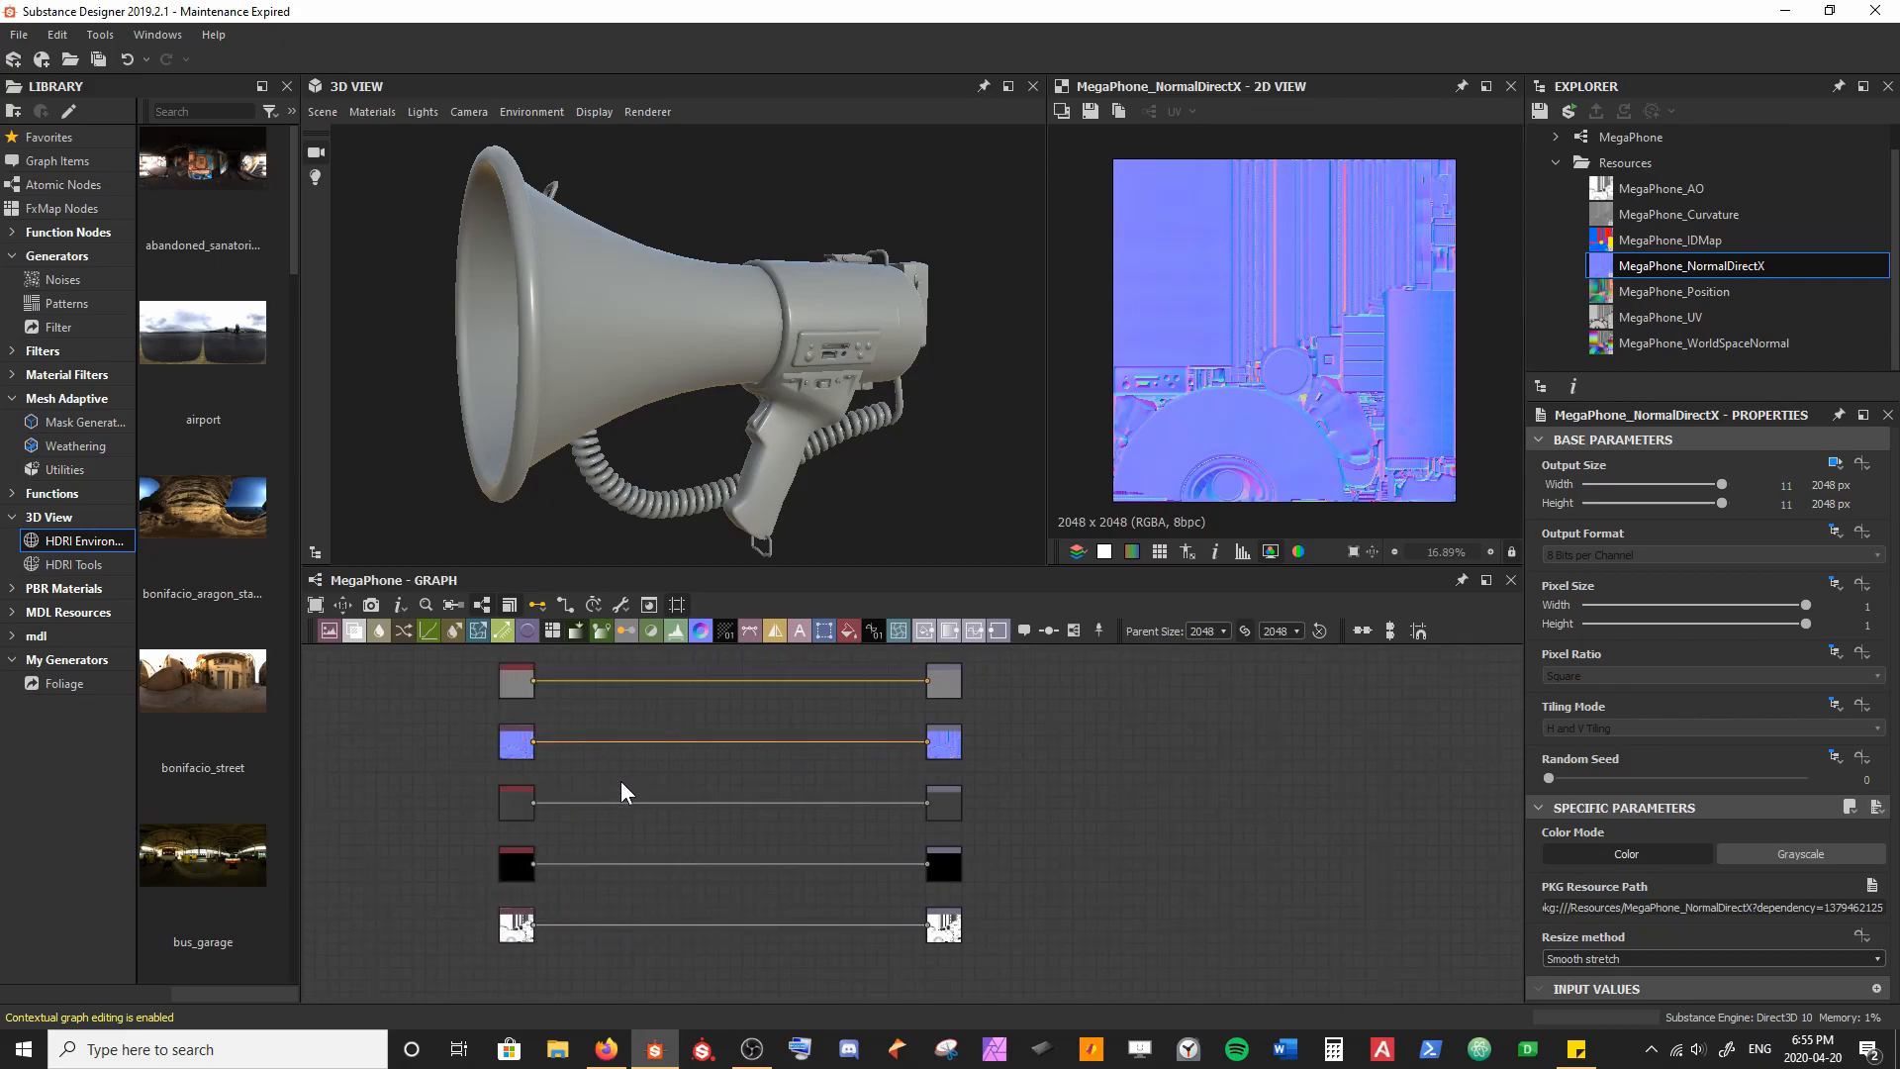
mouse_move(637, 772)
middle_down()
mouse_move(555, 781)
mouse_move(639, 803)
middle_up()
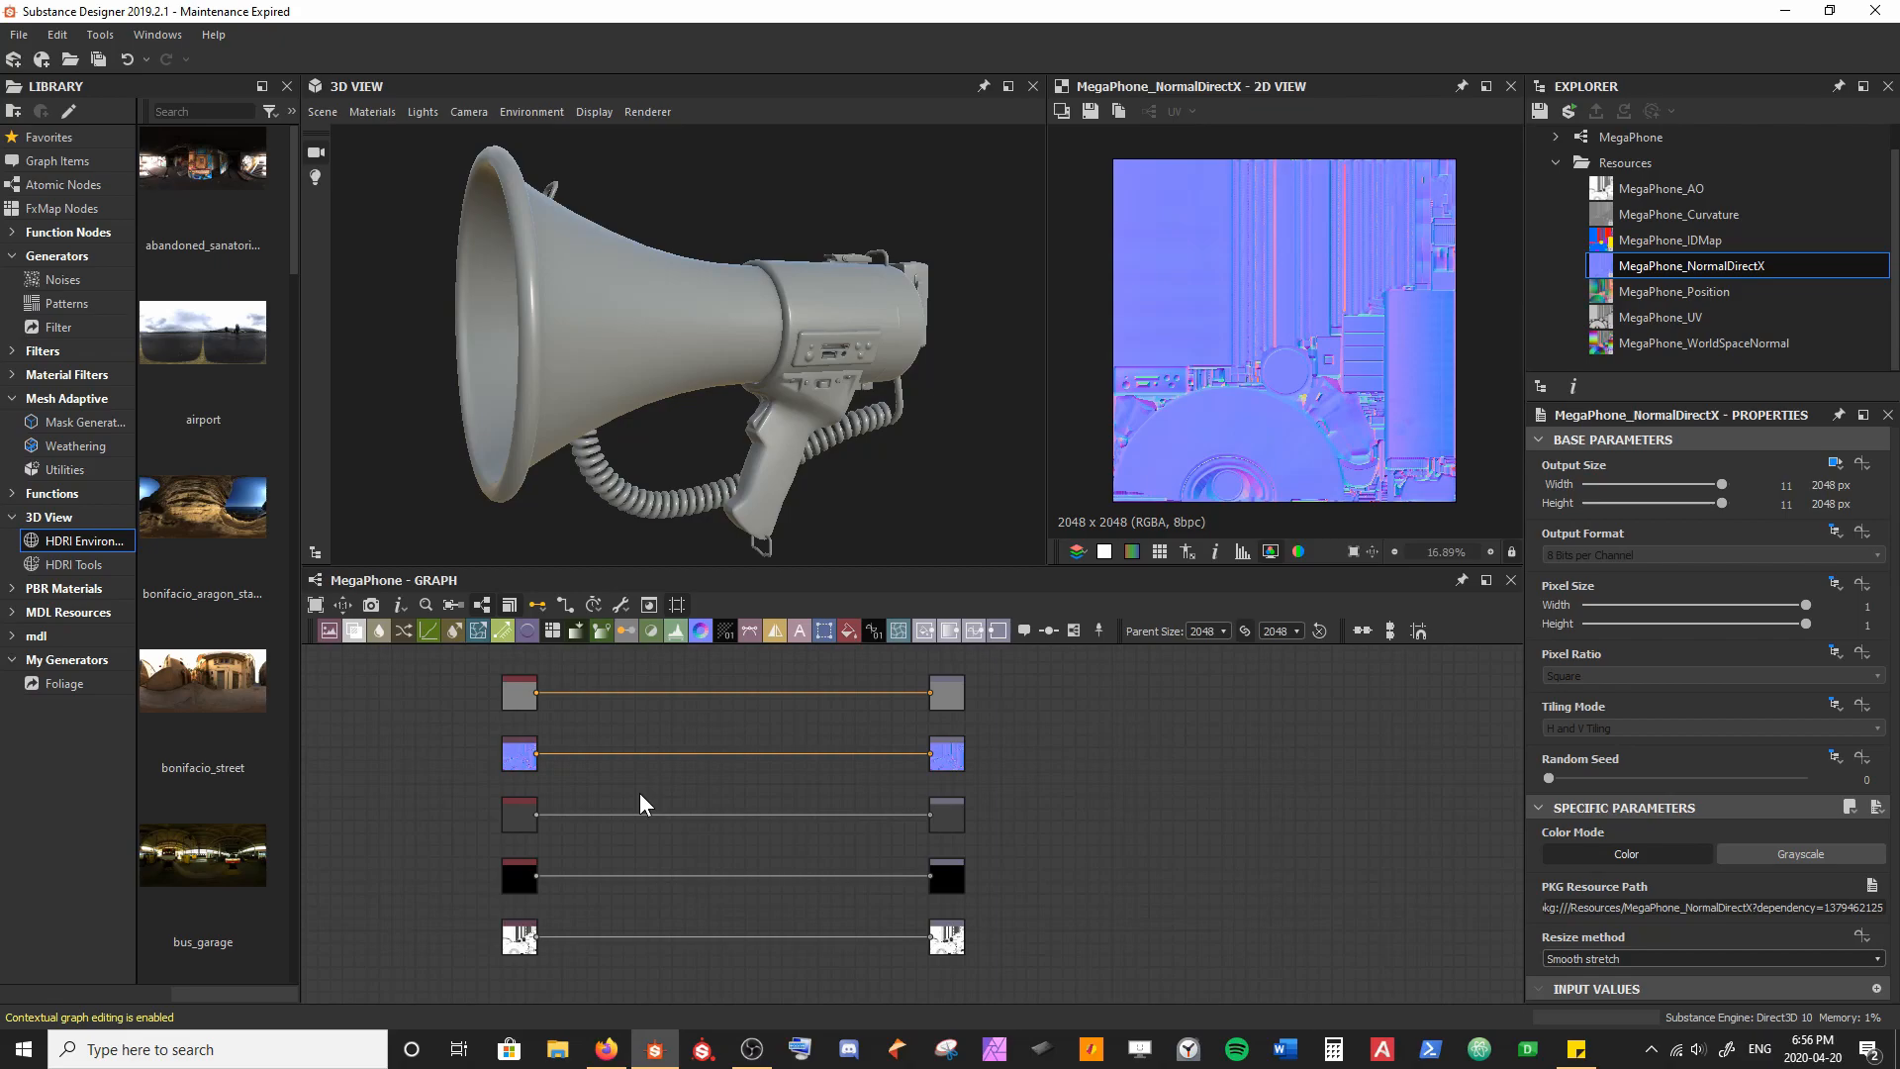
drag(606, 305, 609, 307)
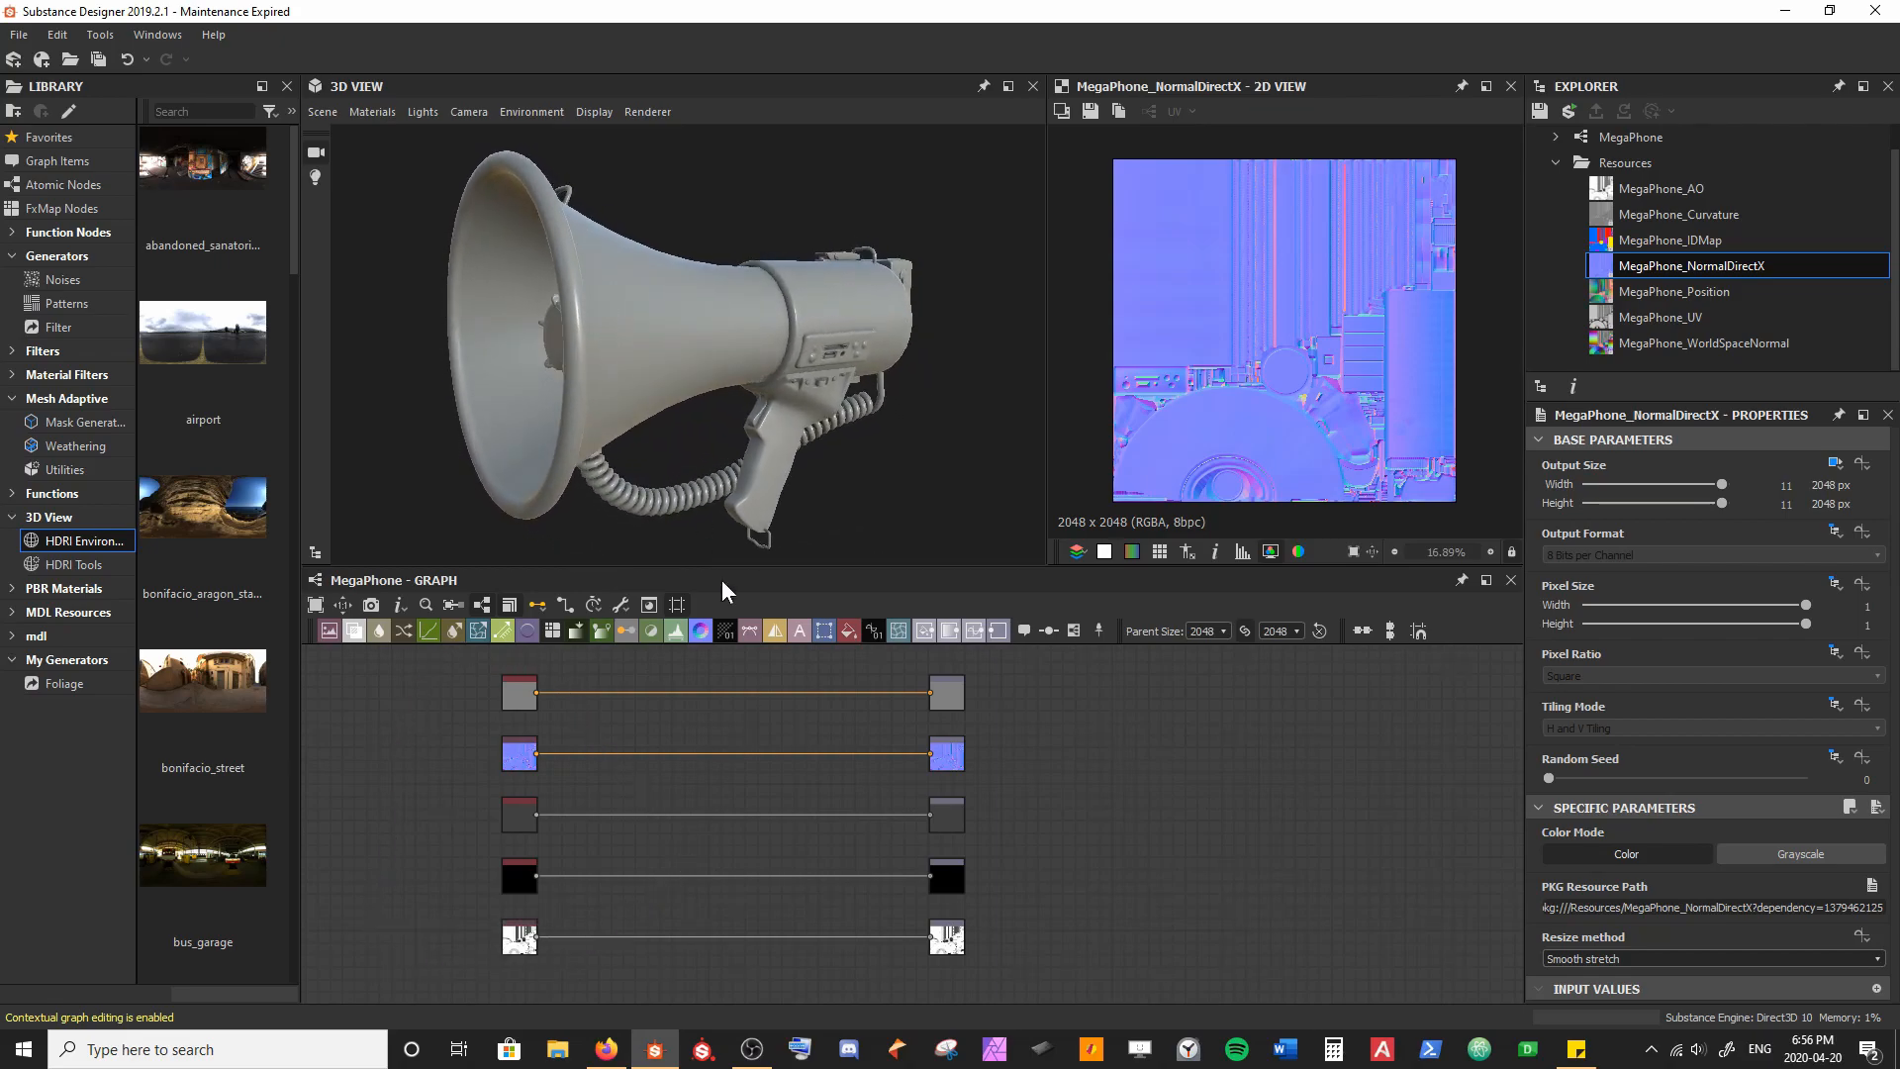